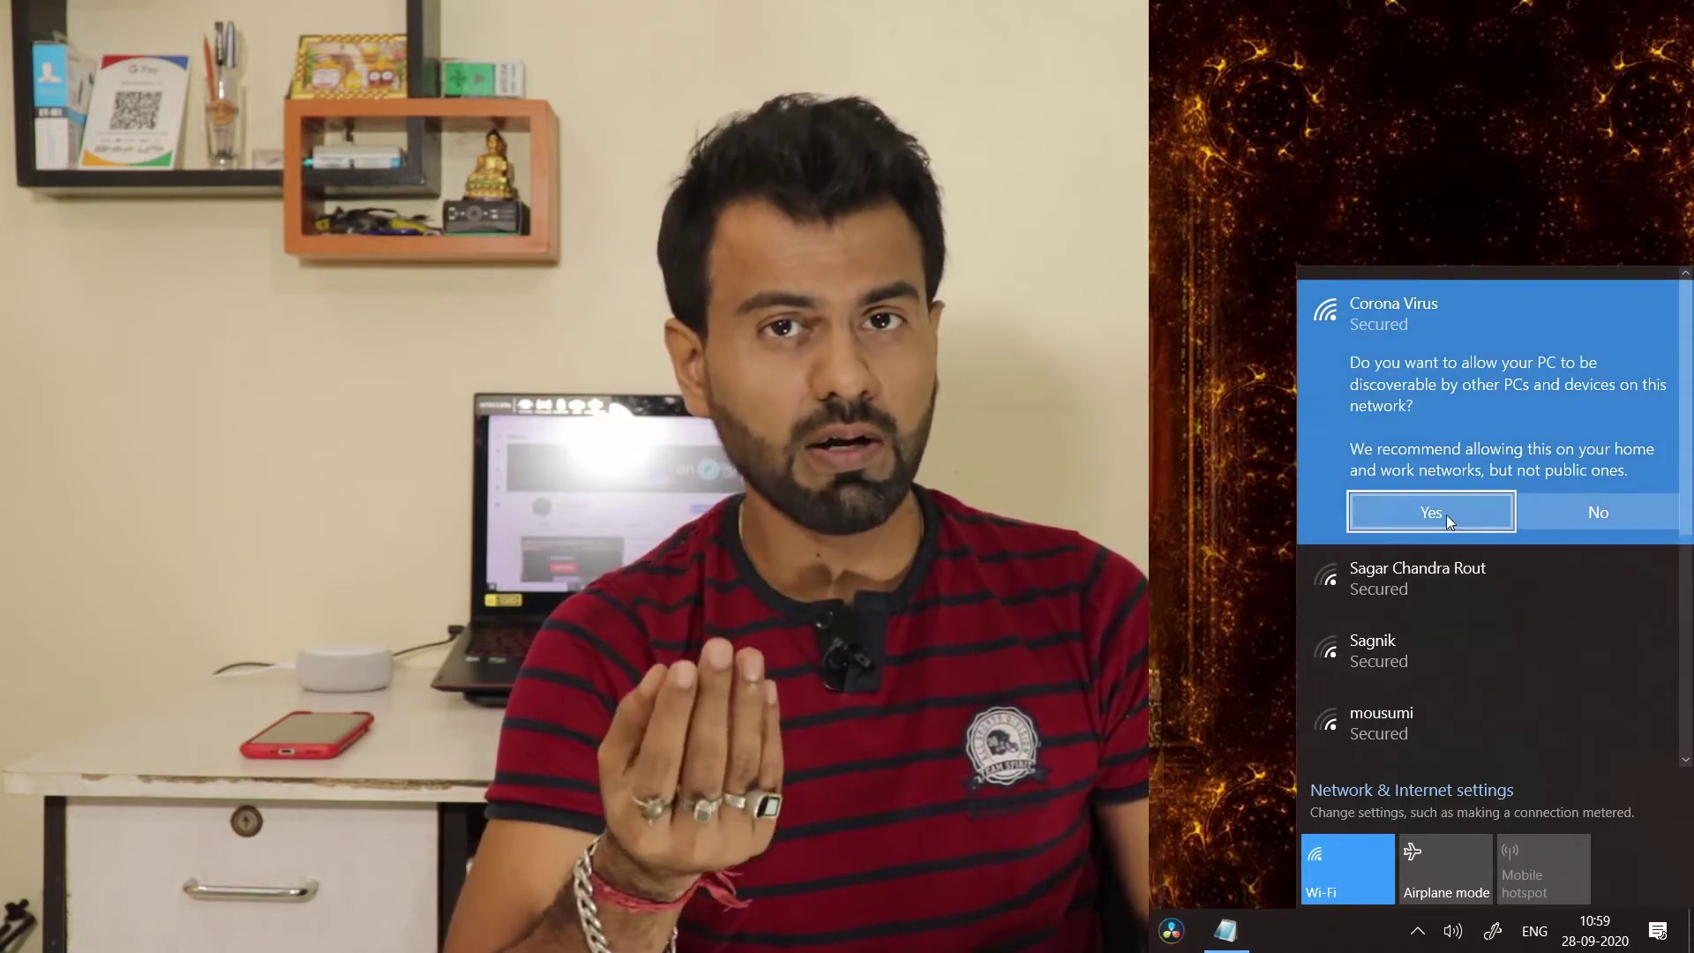
click(1431, 512)
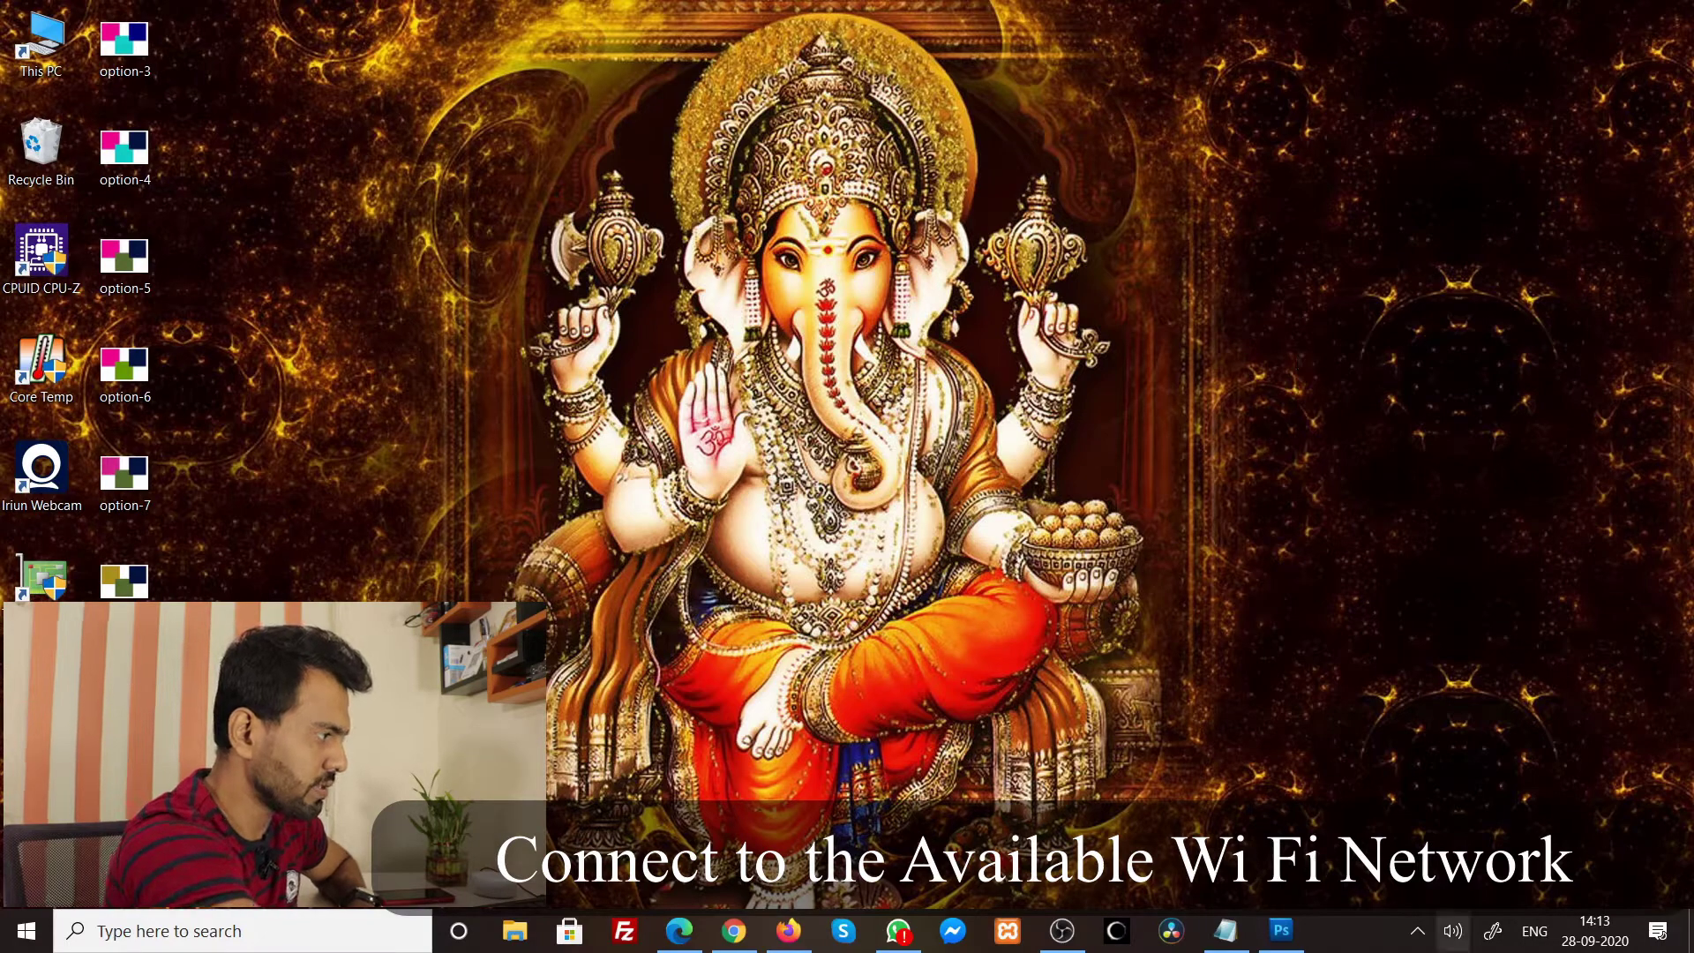
- Connect to the Corona Virus Wi-Fi network with its security key and decline making the PC discoverable
click(1417, 931)
click(1482, 843)
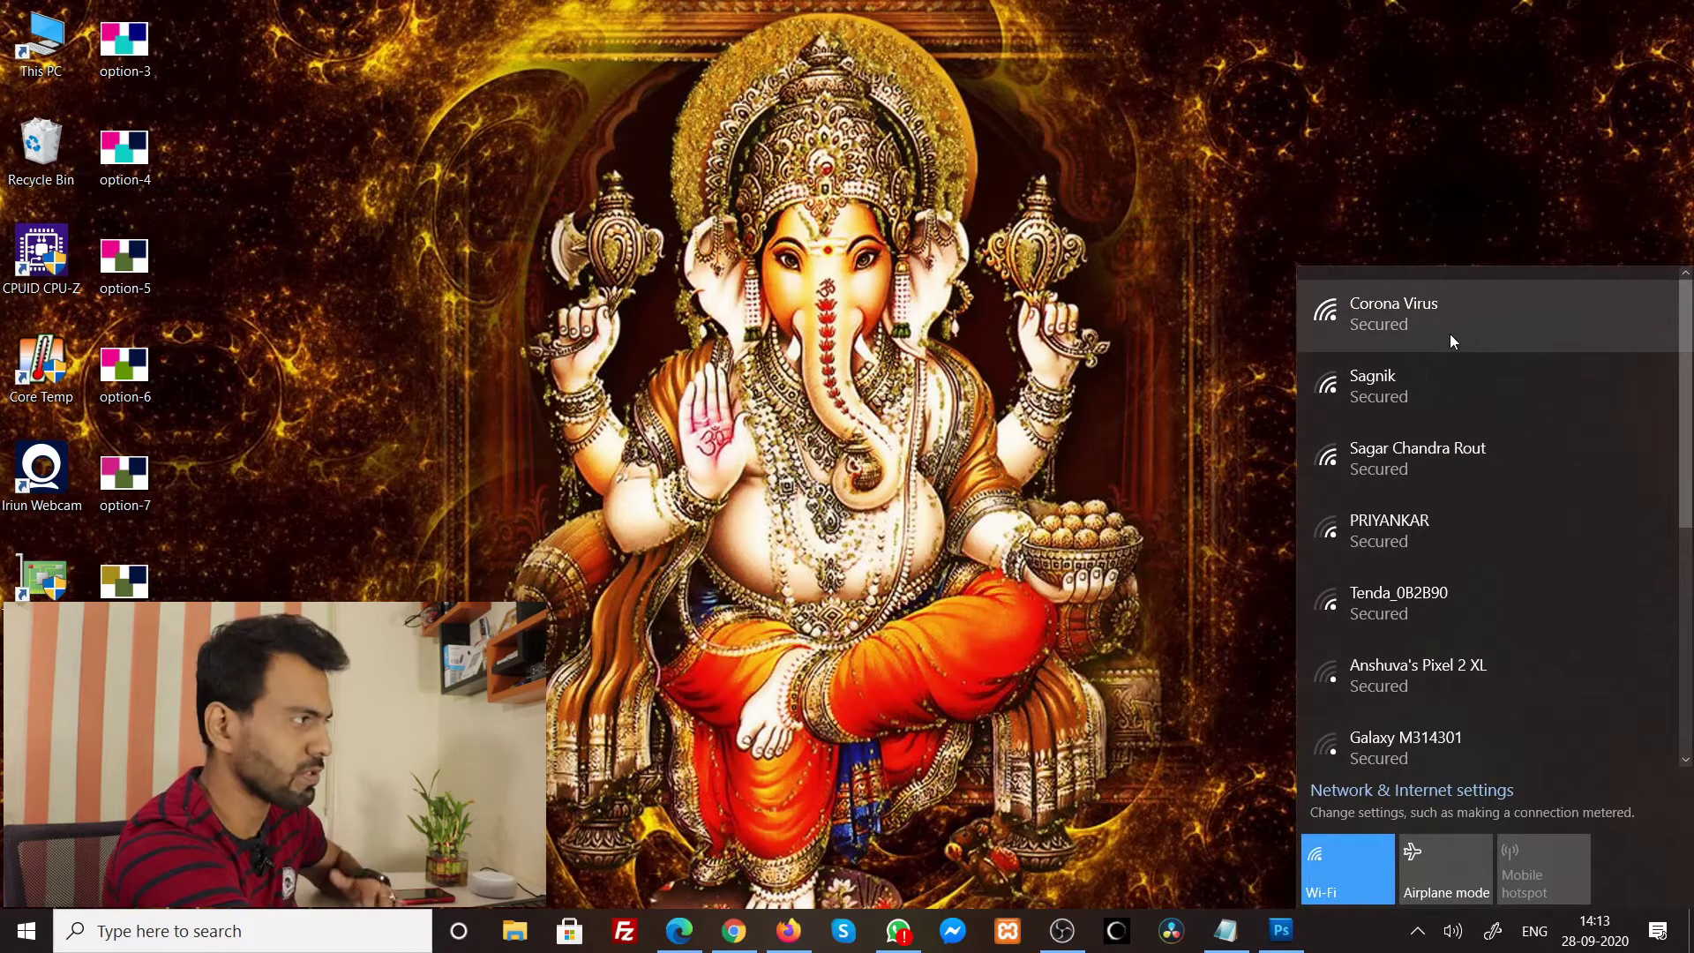
click(1451, 335)
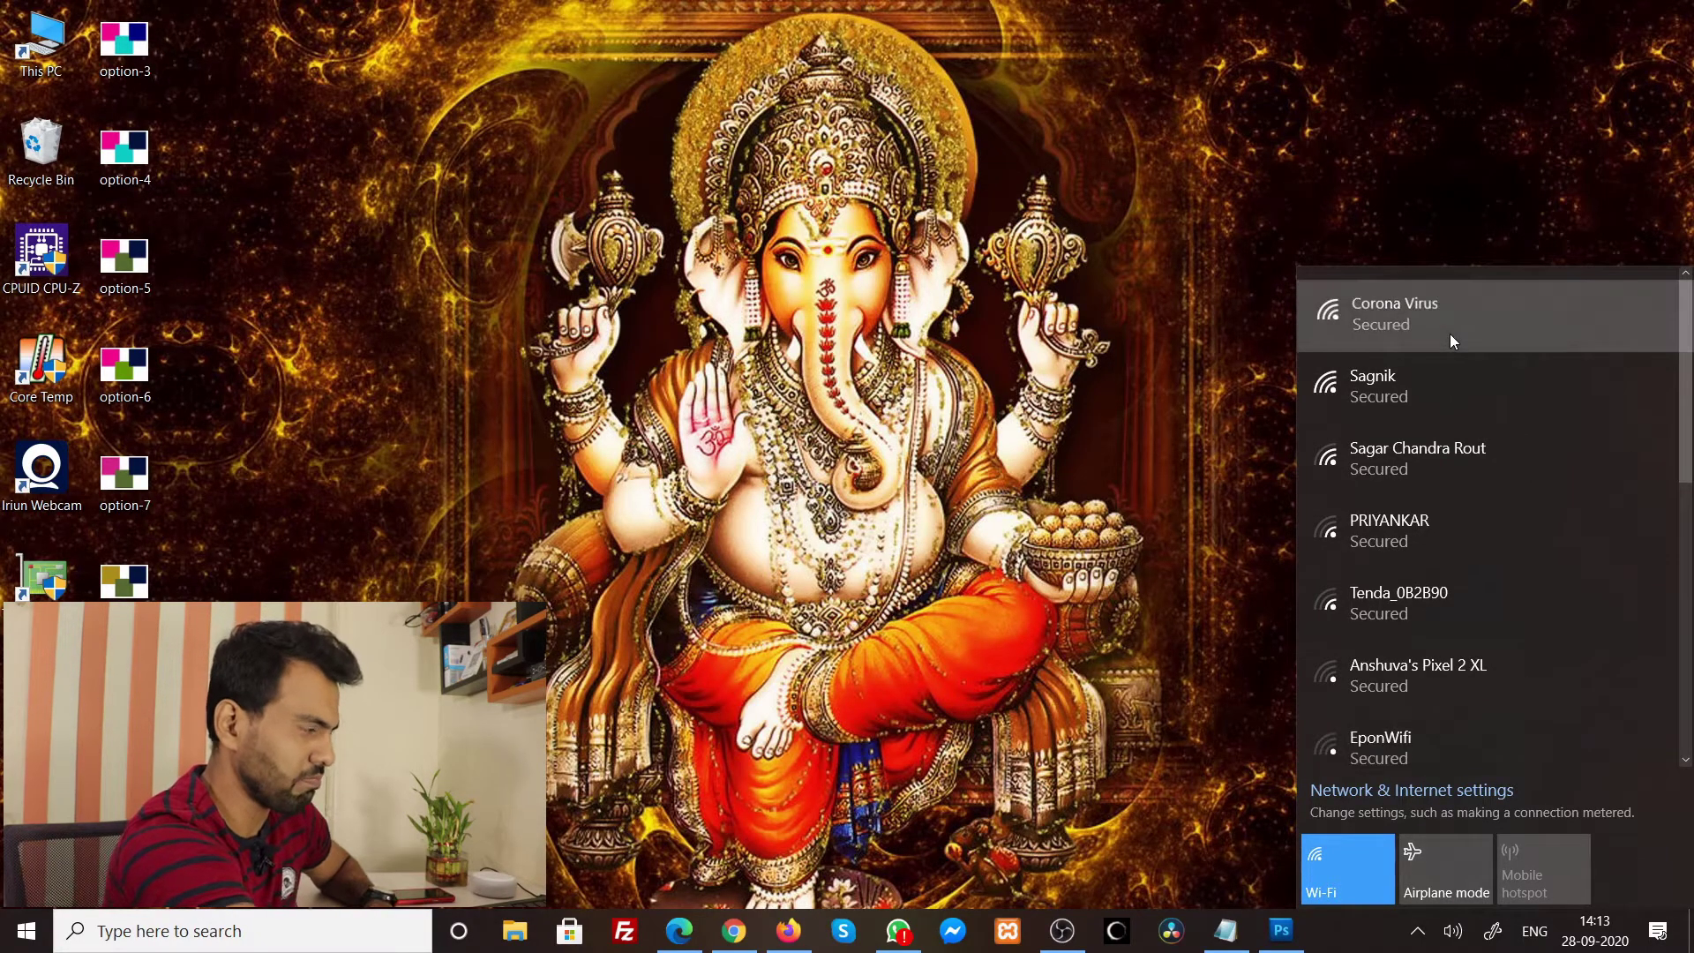
click(1555, 411)
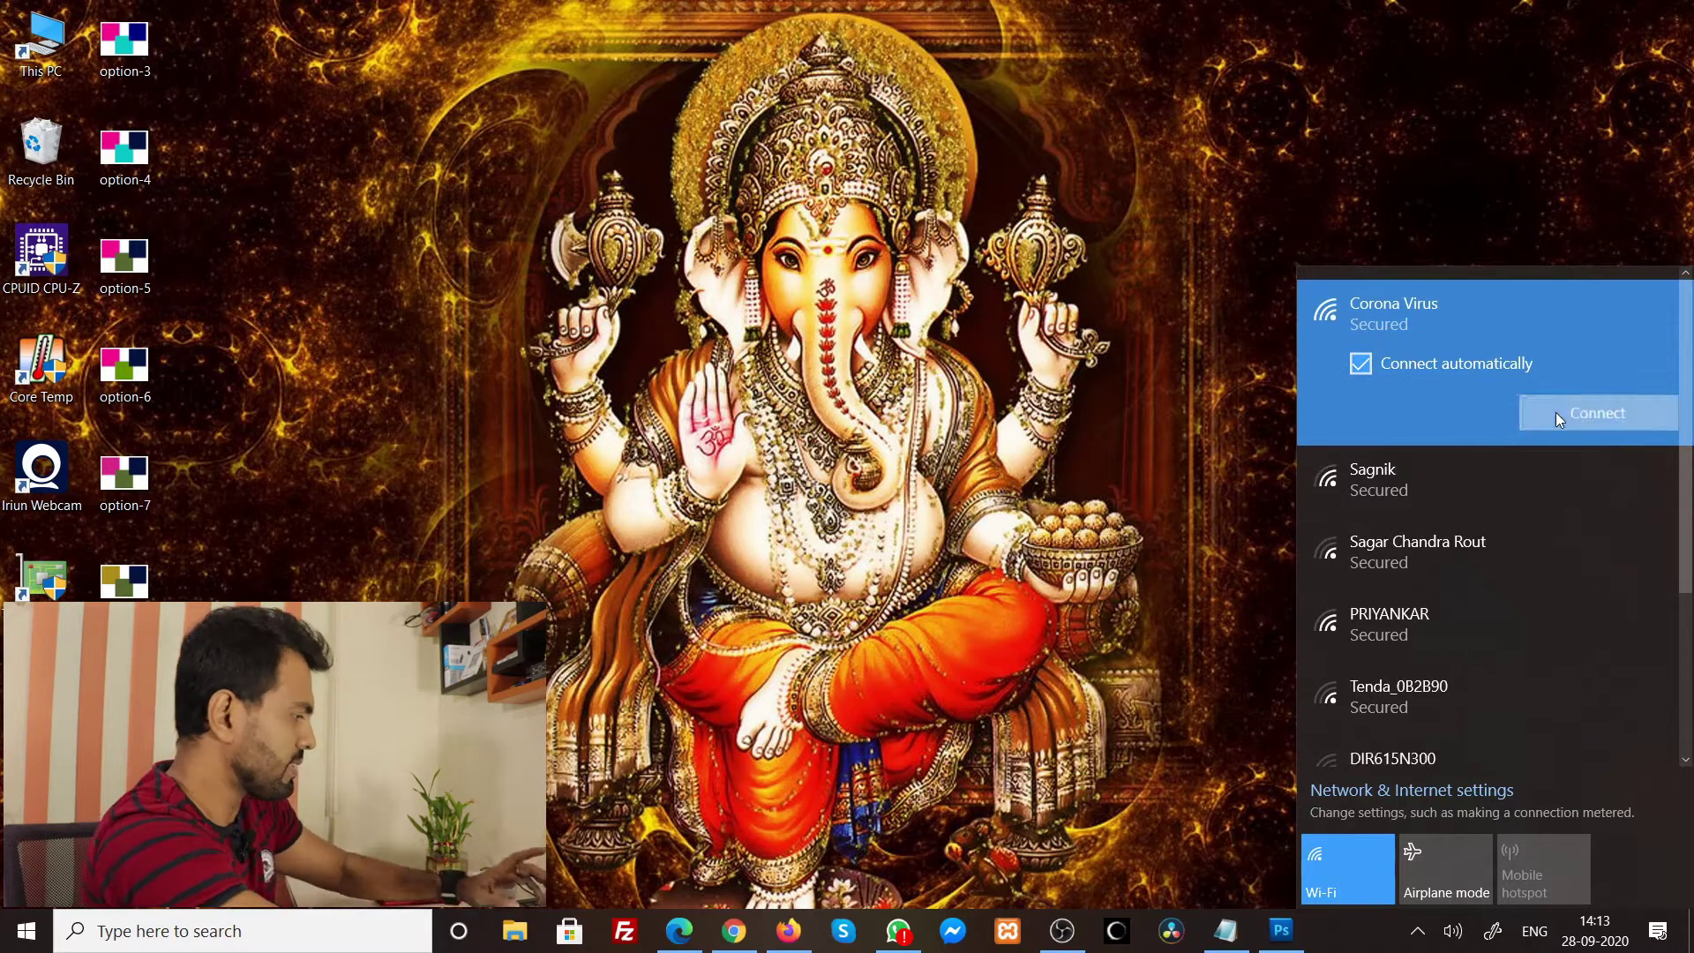
key(ctrl+v)
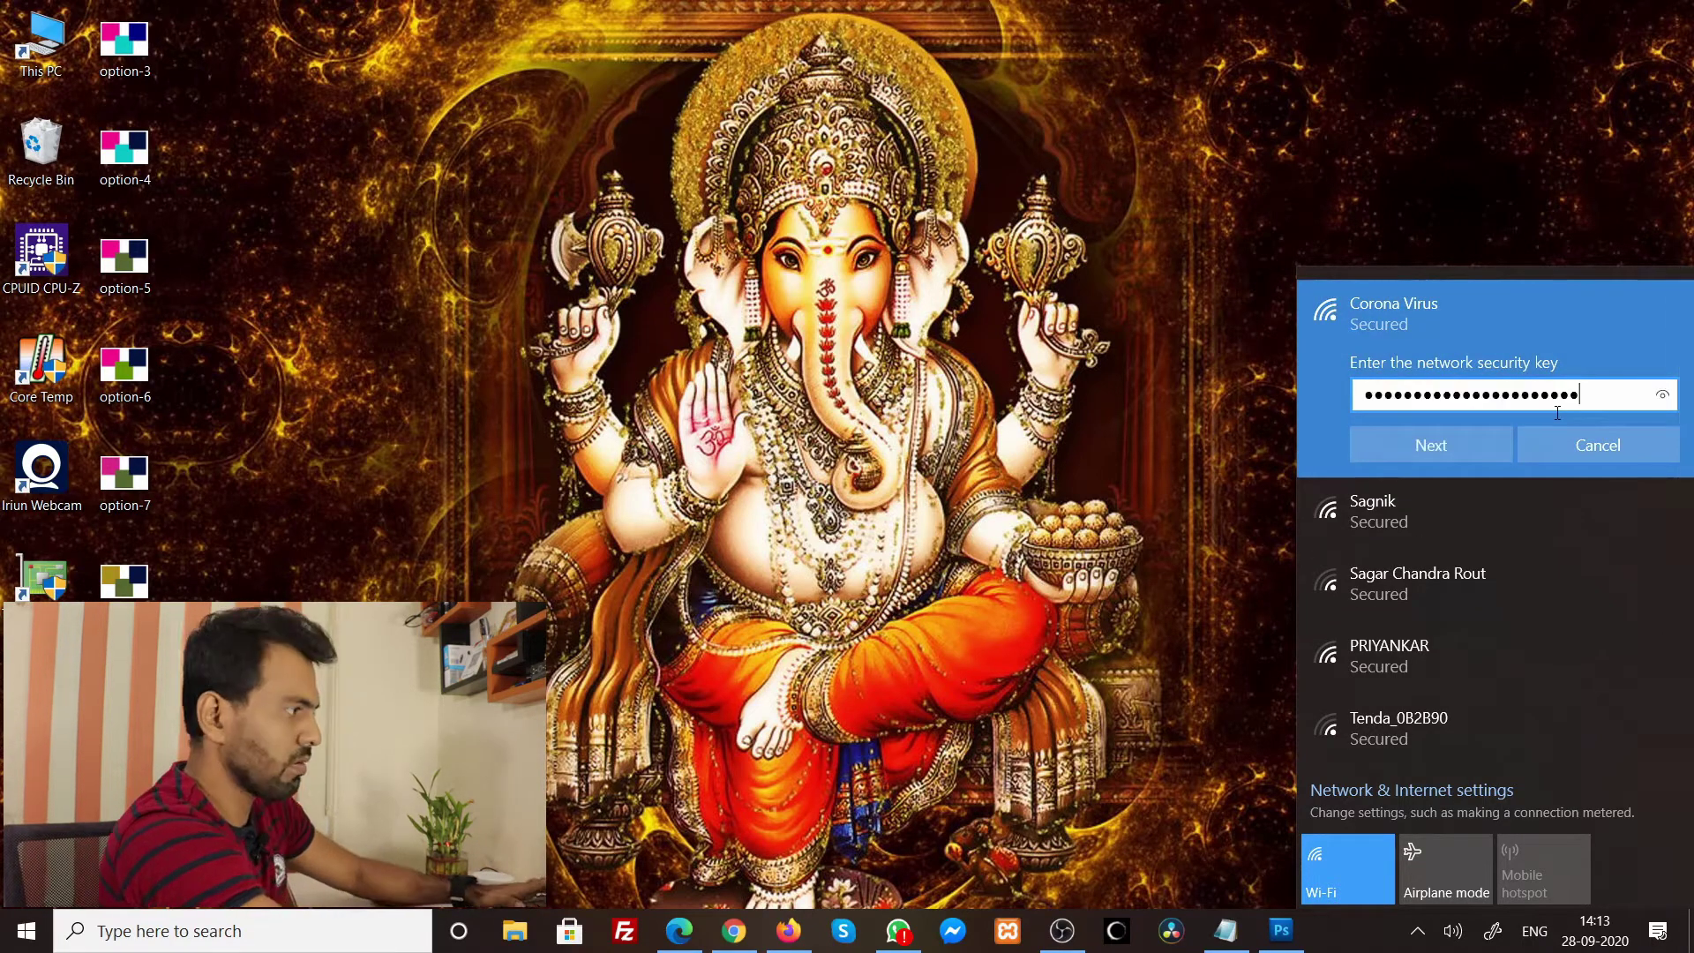
key(Return)
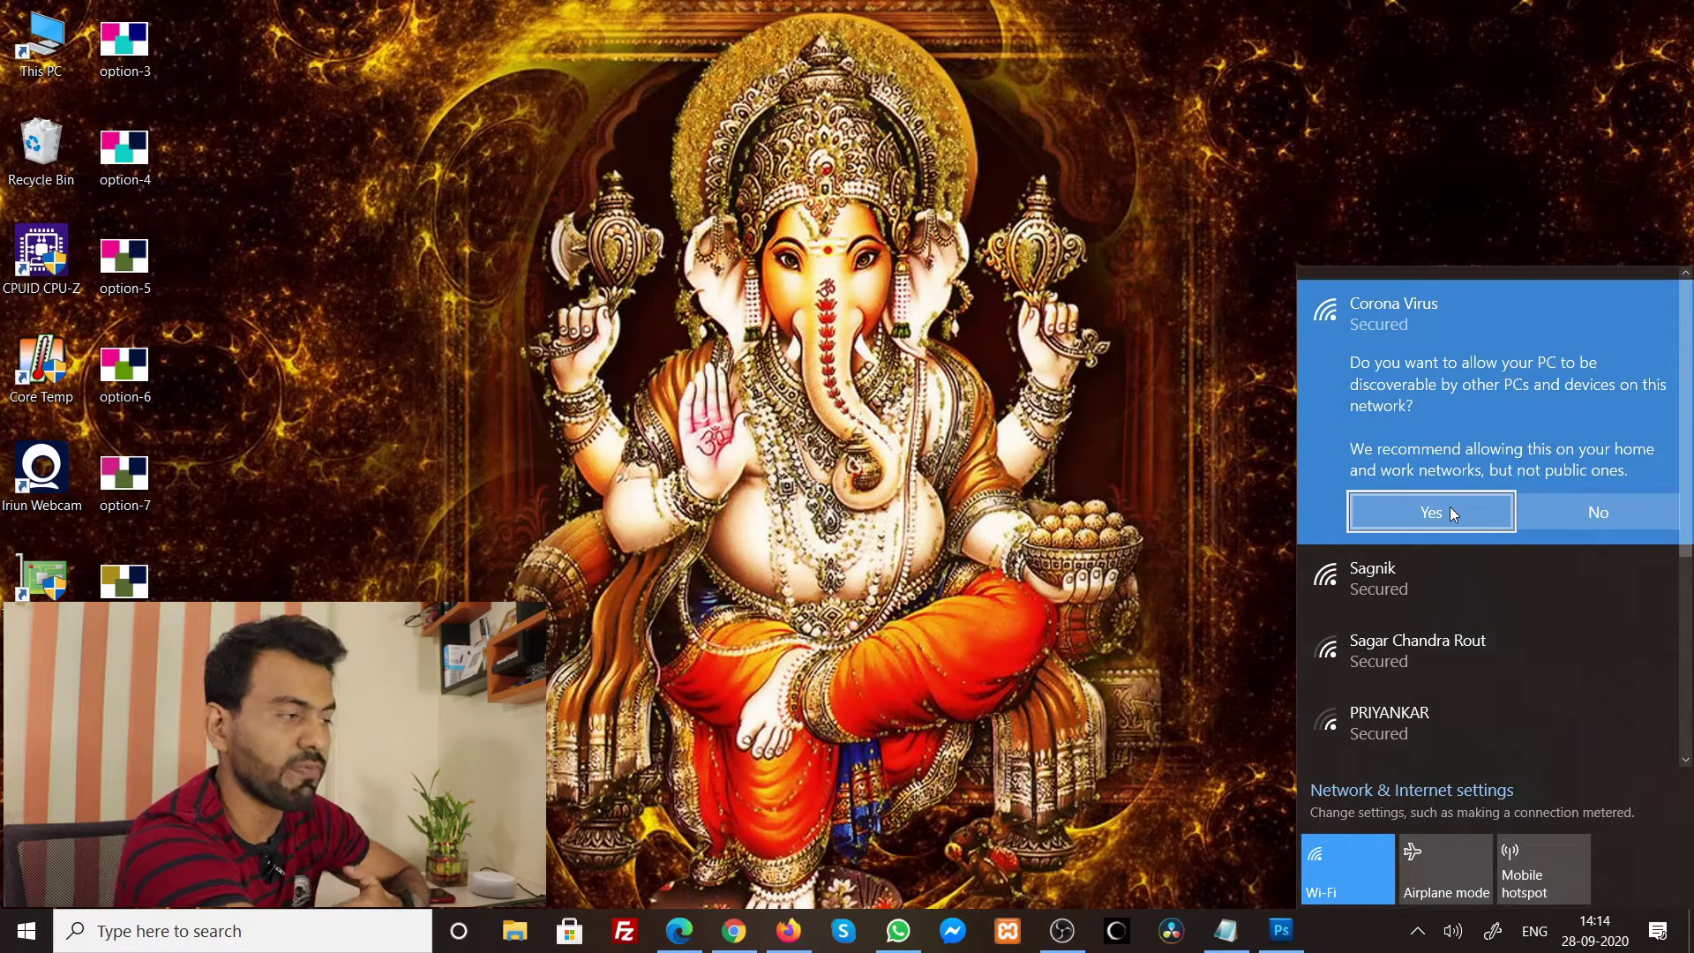
click(1628, 507)
click(1226, 361)
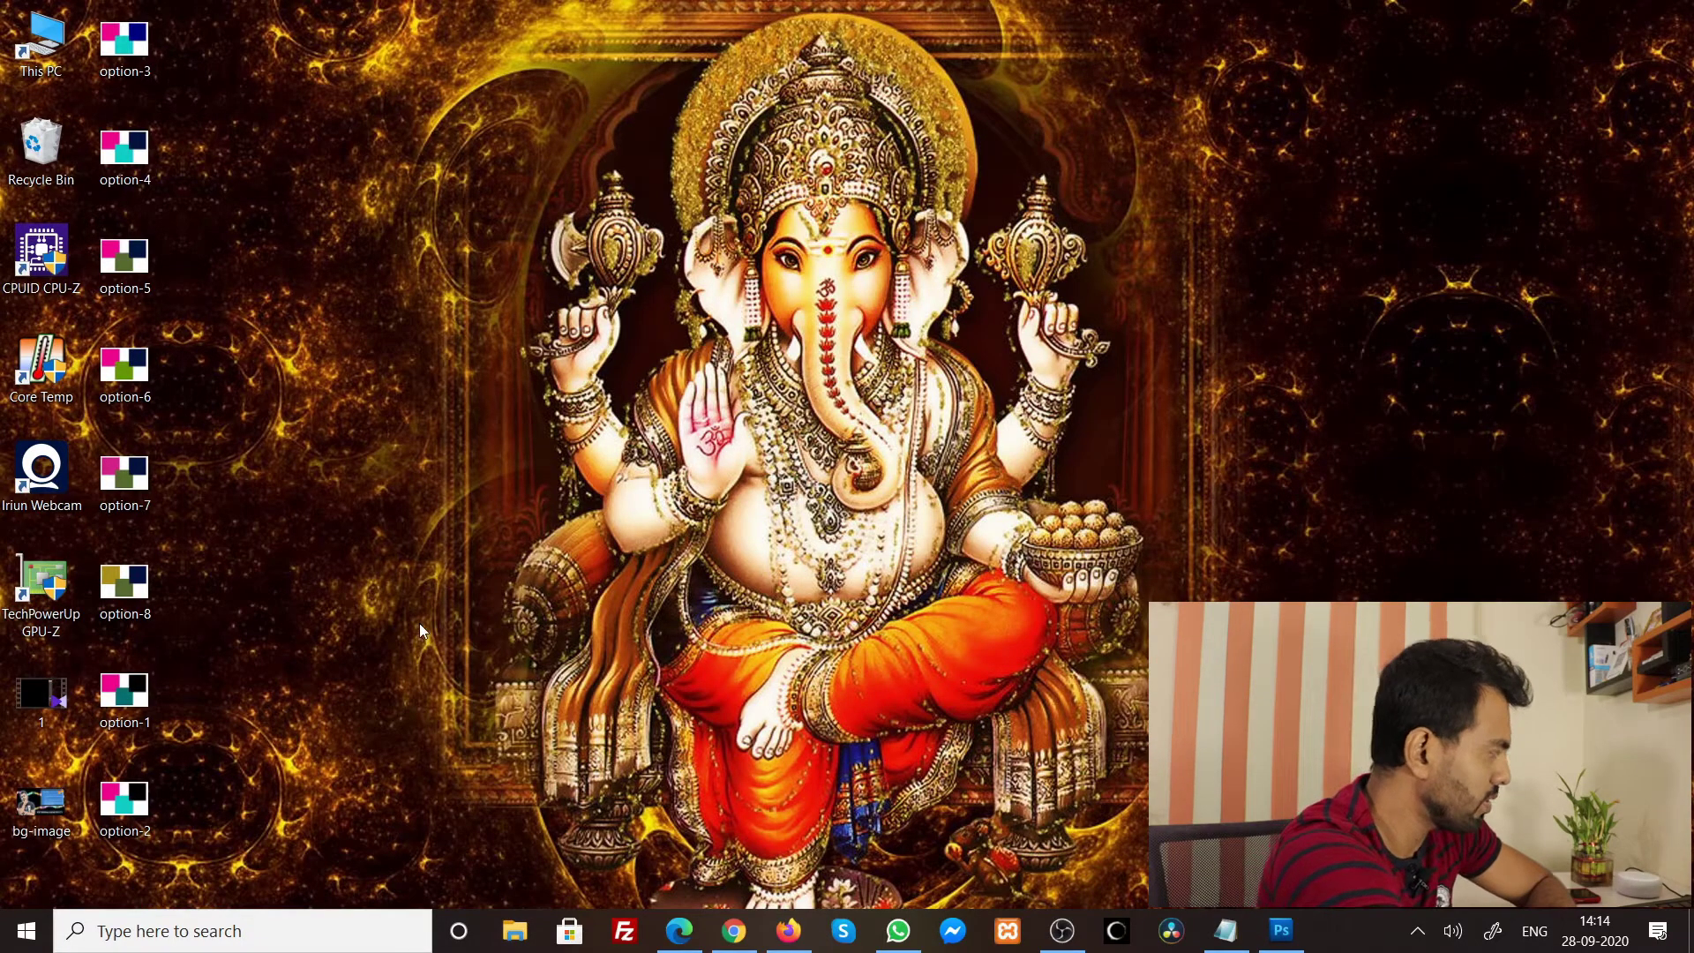
- Browse the Network location in File Explorer and turn on network discovery and file sharing for all public networks
key(super+e)
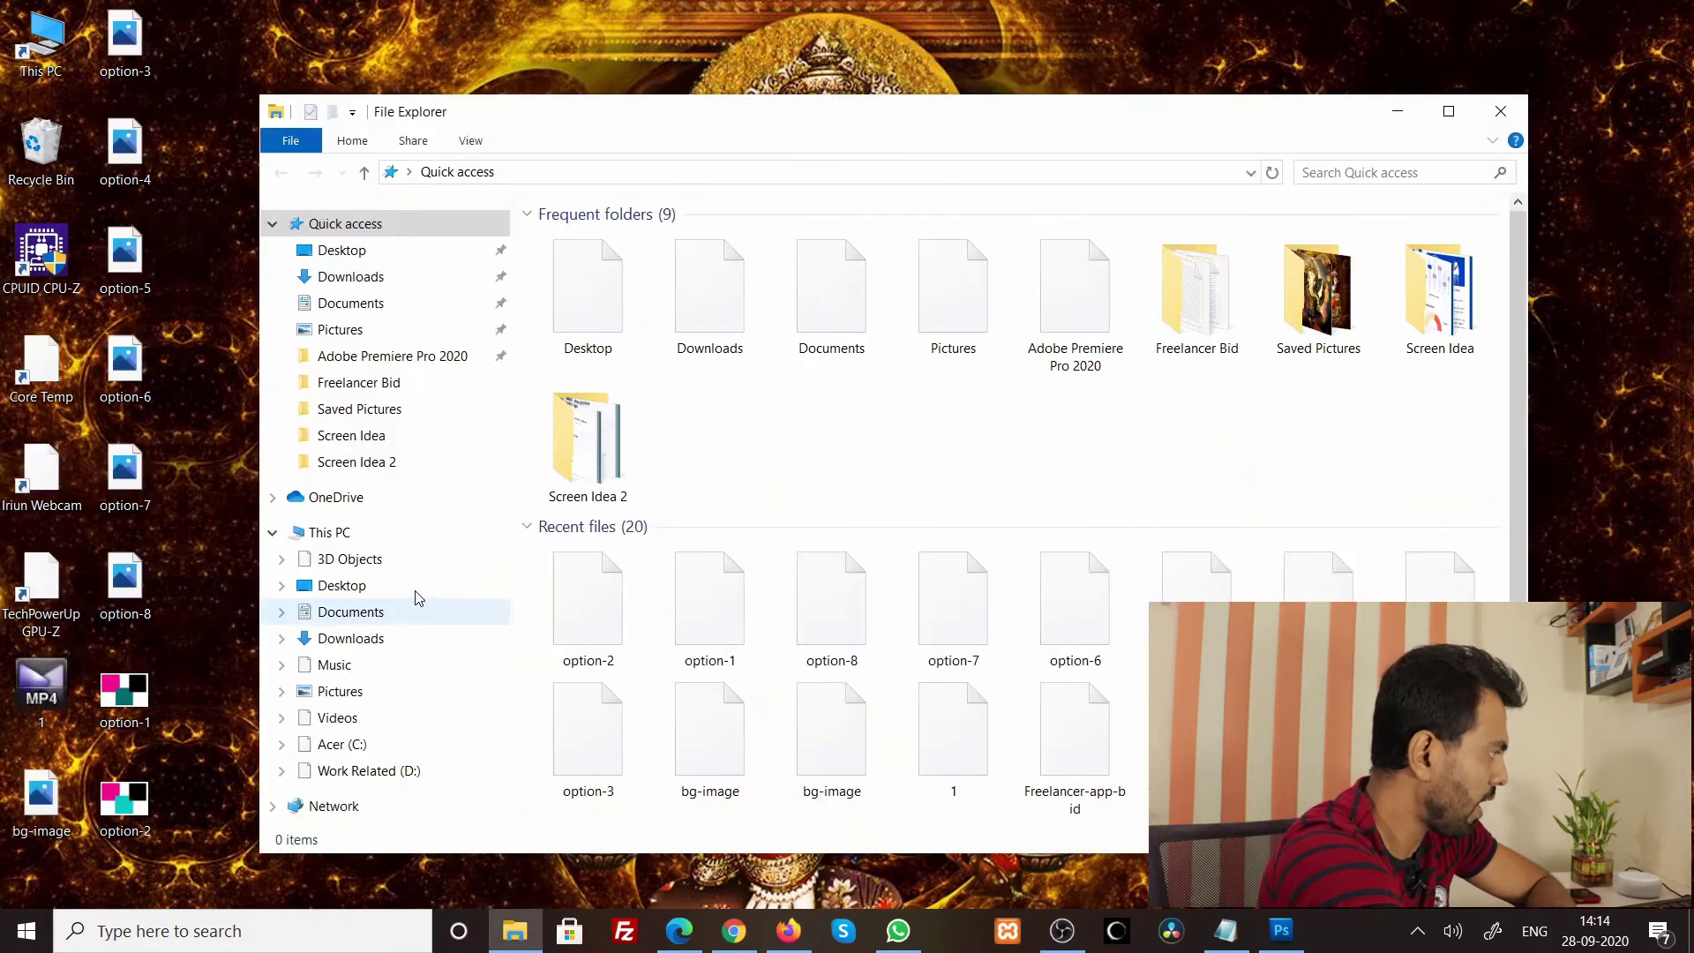
click(335, 806)
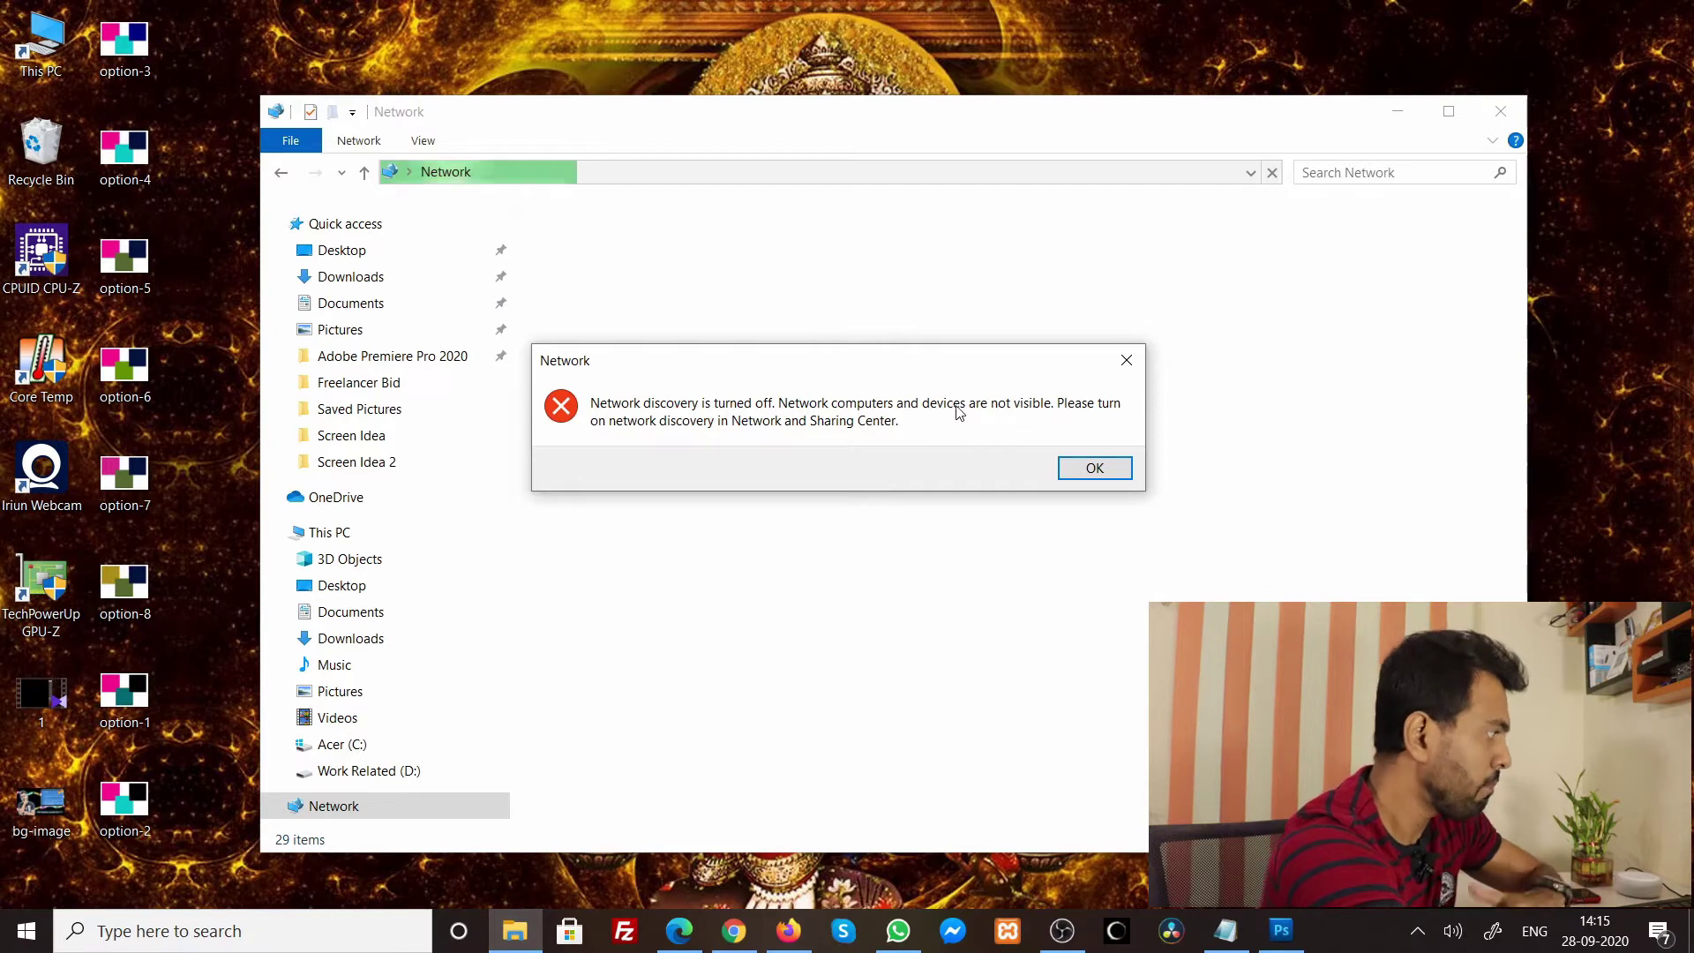
click(1078, 468)
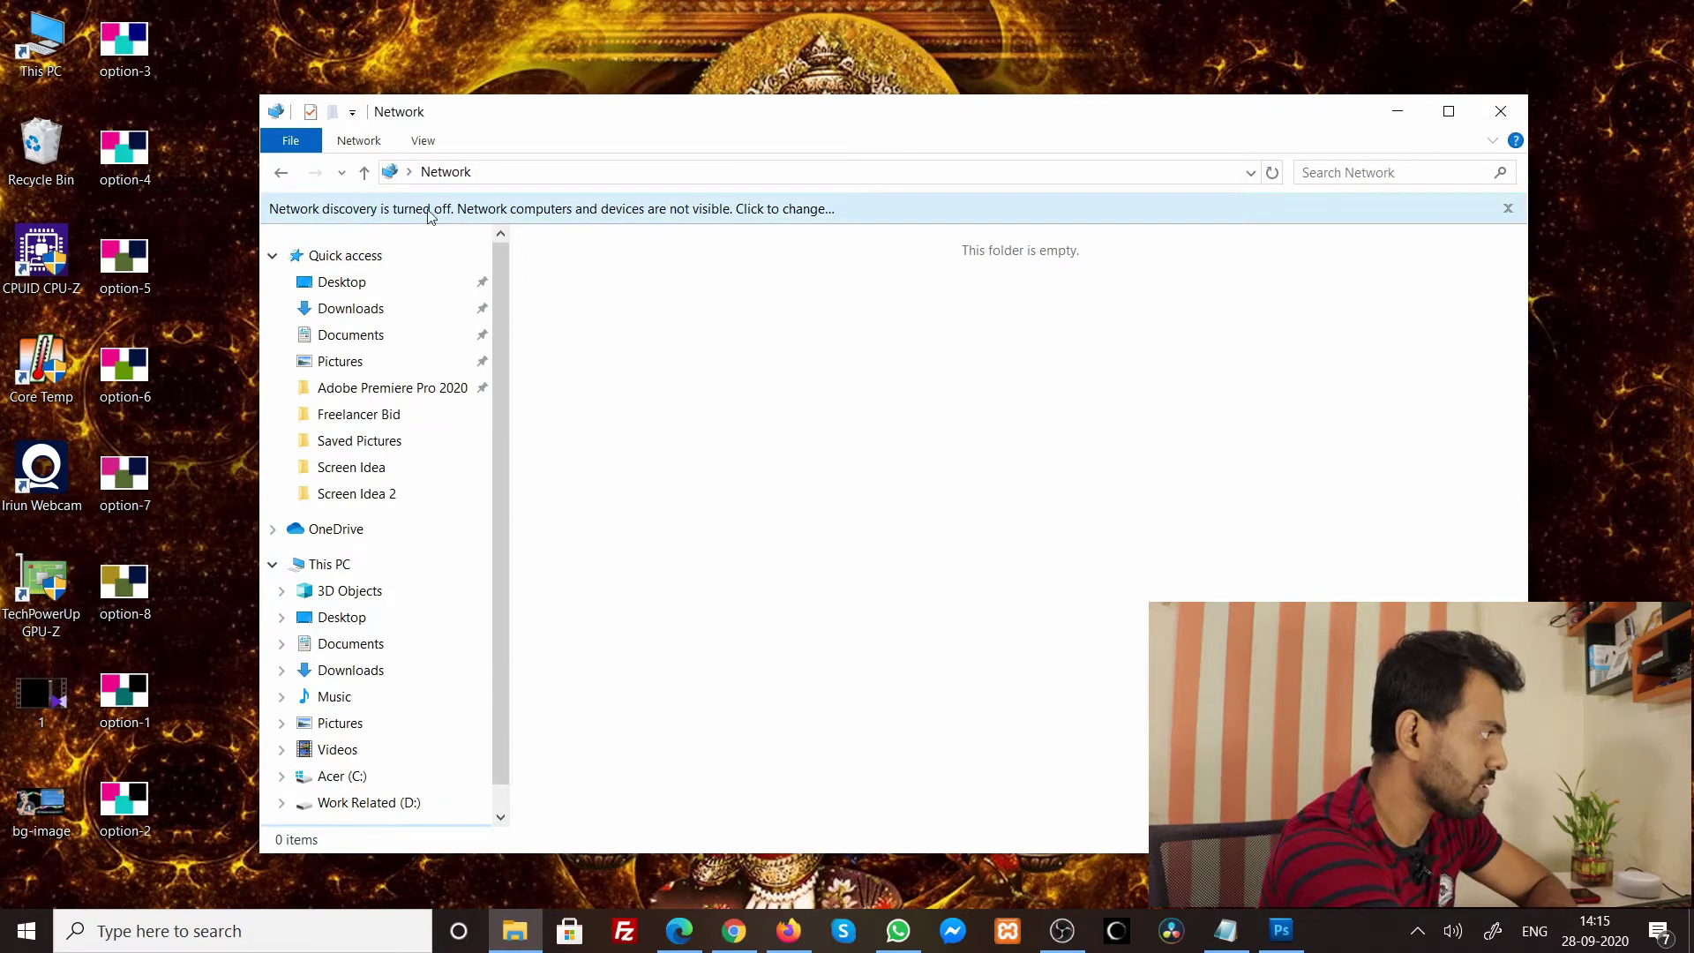
click(938, 220)
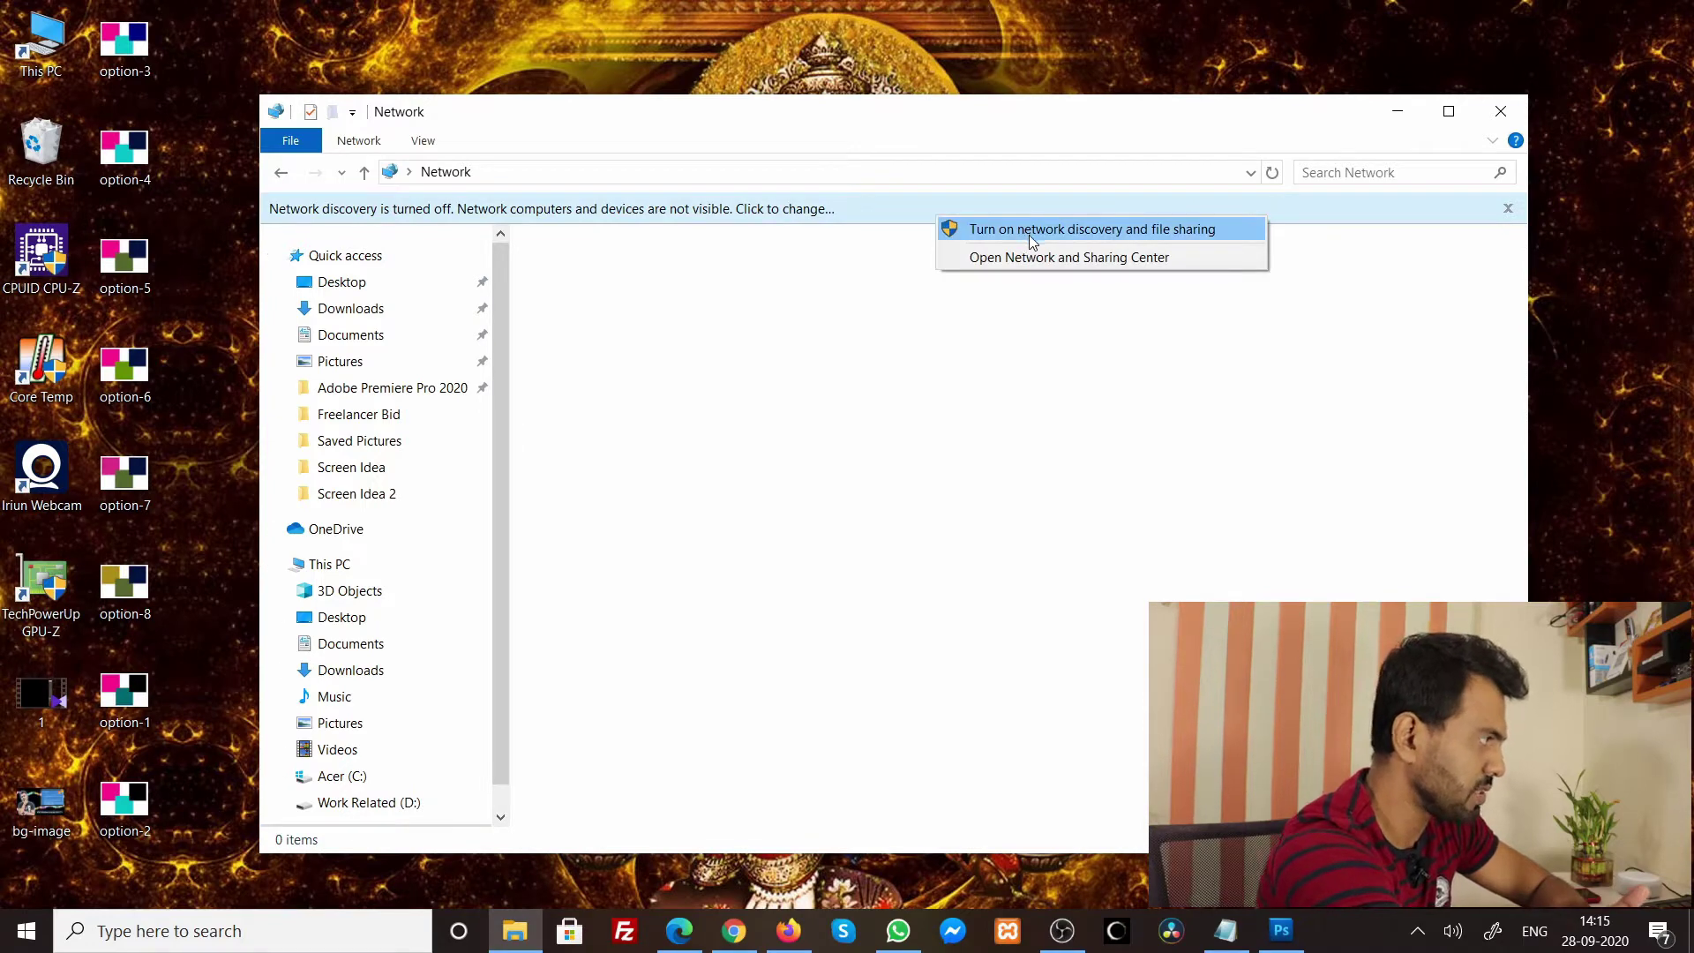
click(1028, 235)
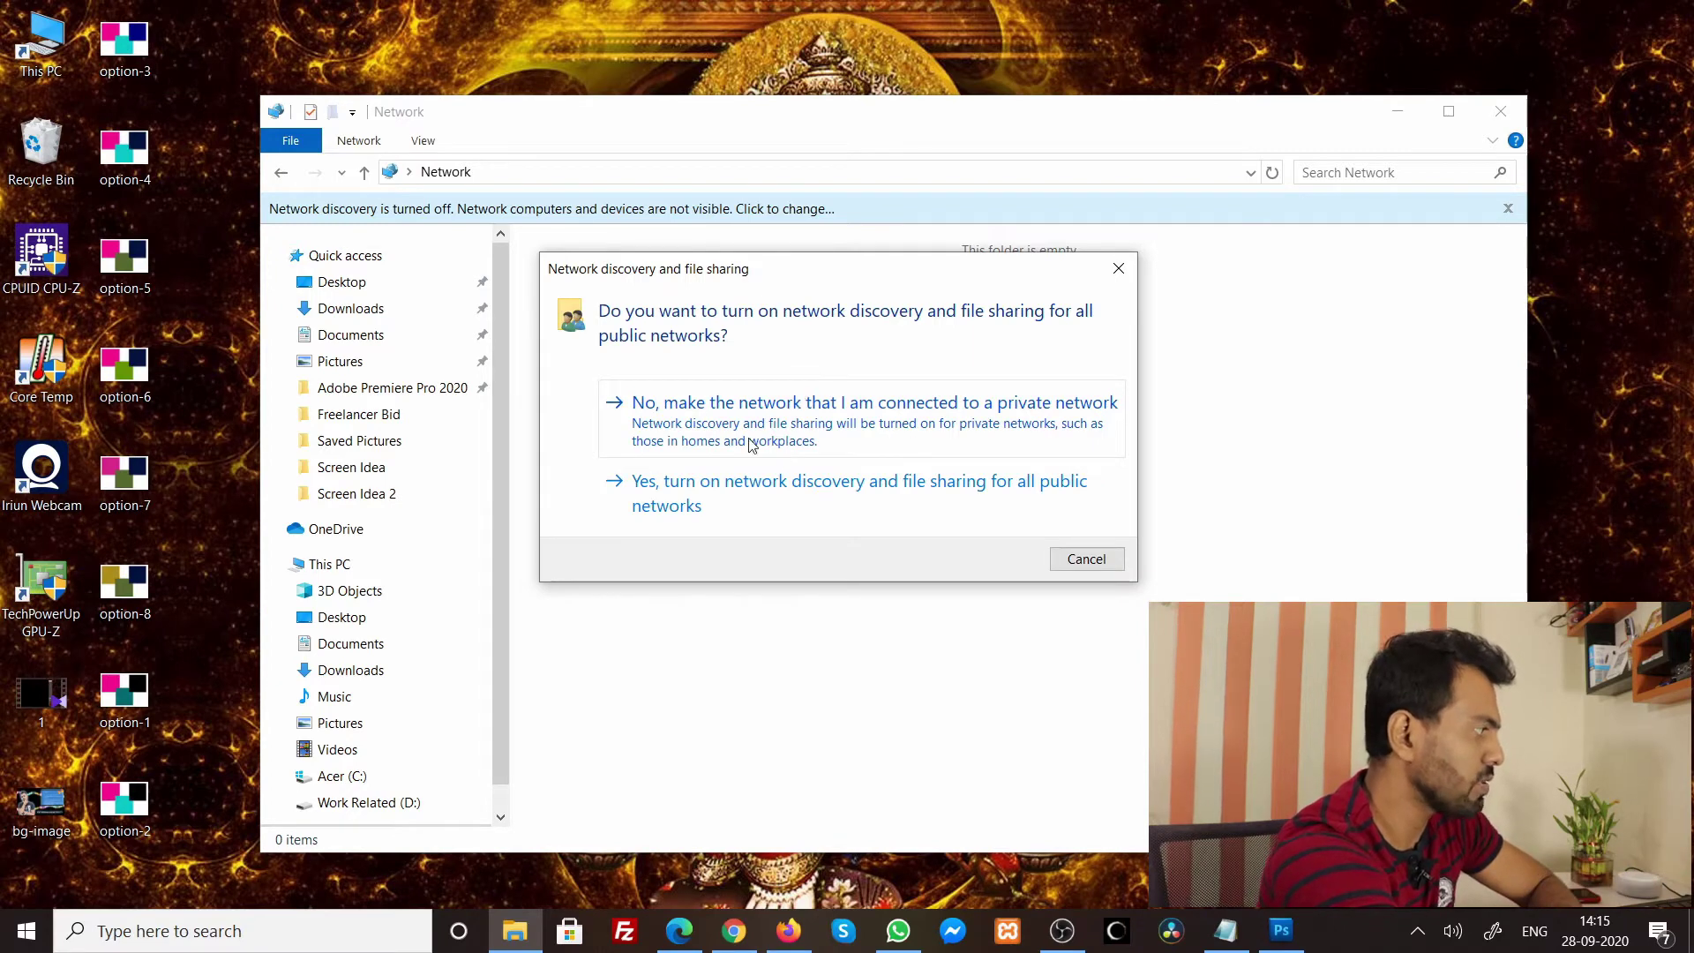
click(739, 501)
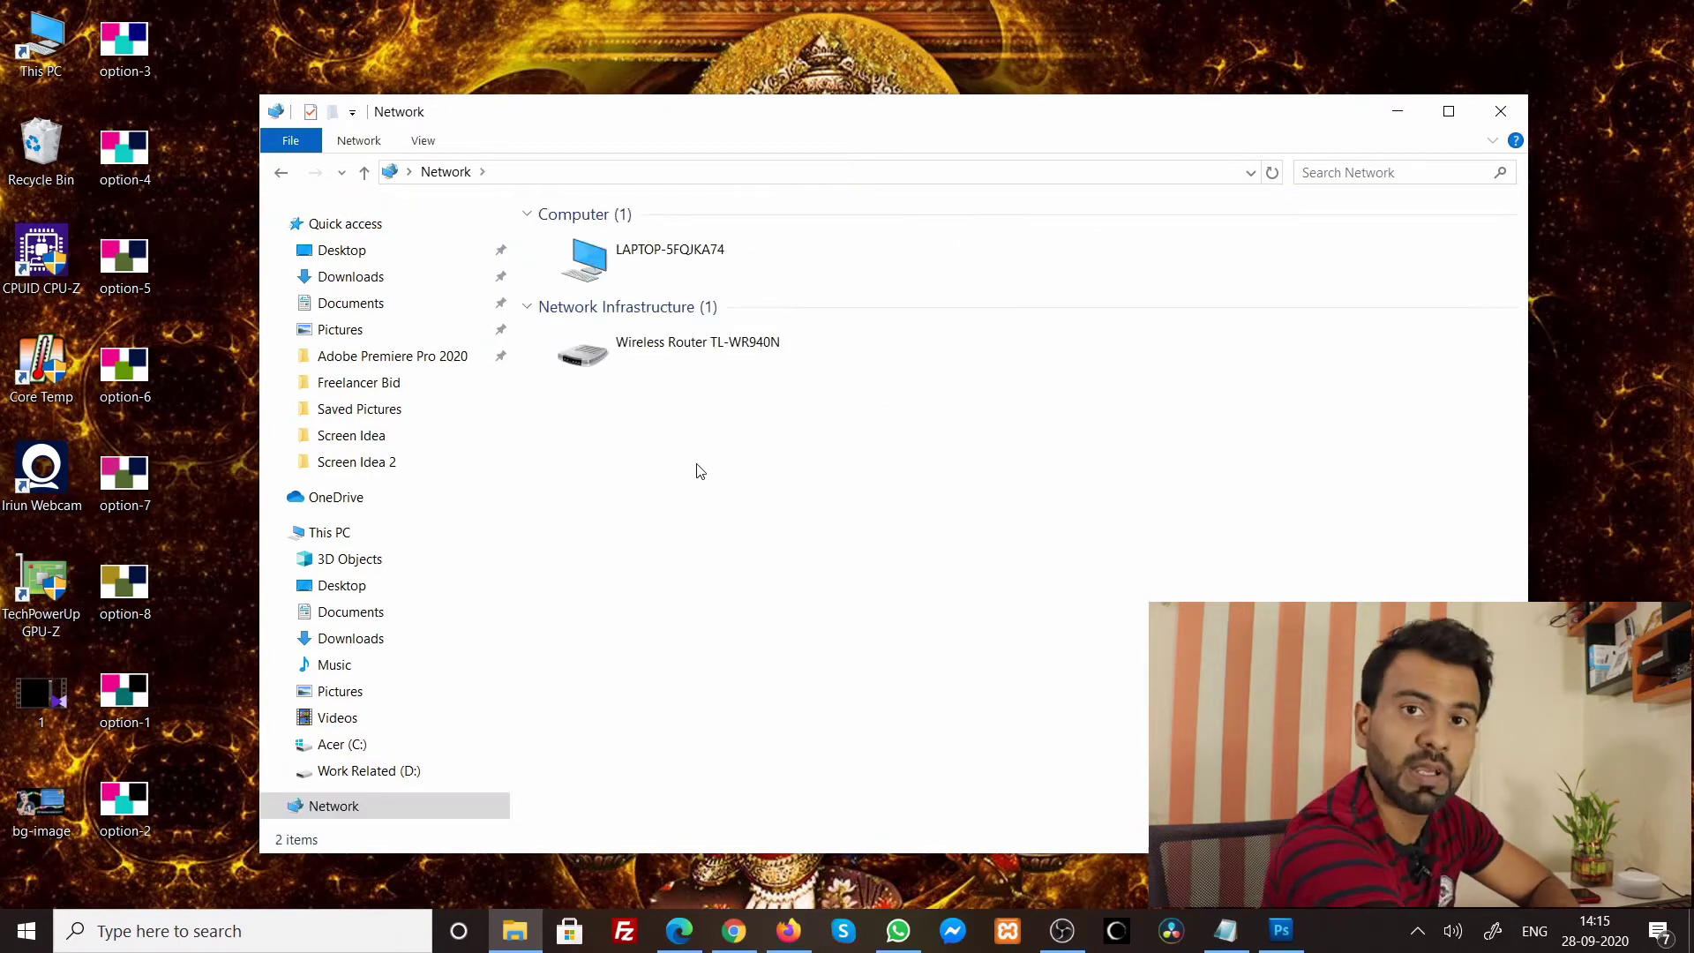
- Select the computer listed under Network and minimize the File Explorer window
click(667, 256)
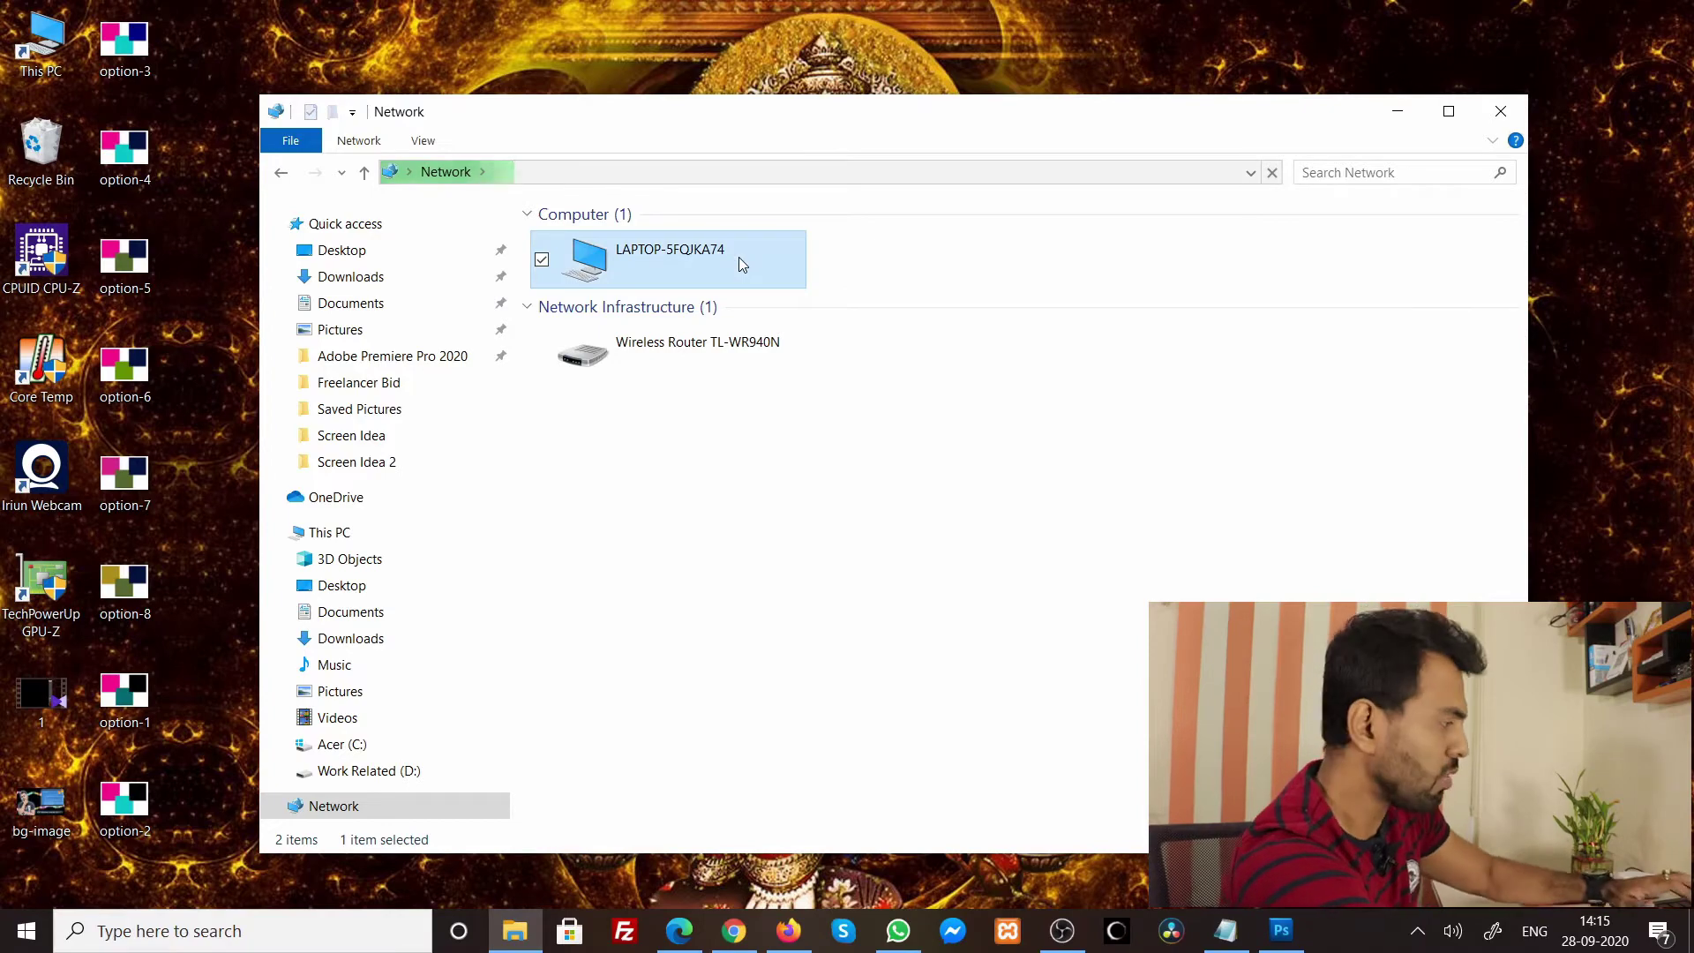
click(388, 931)
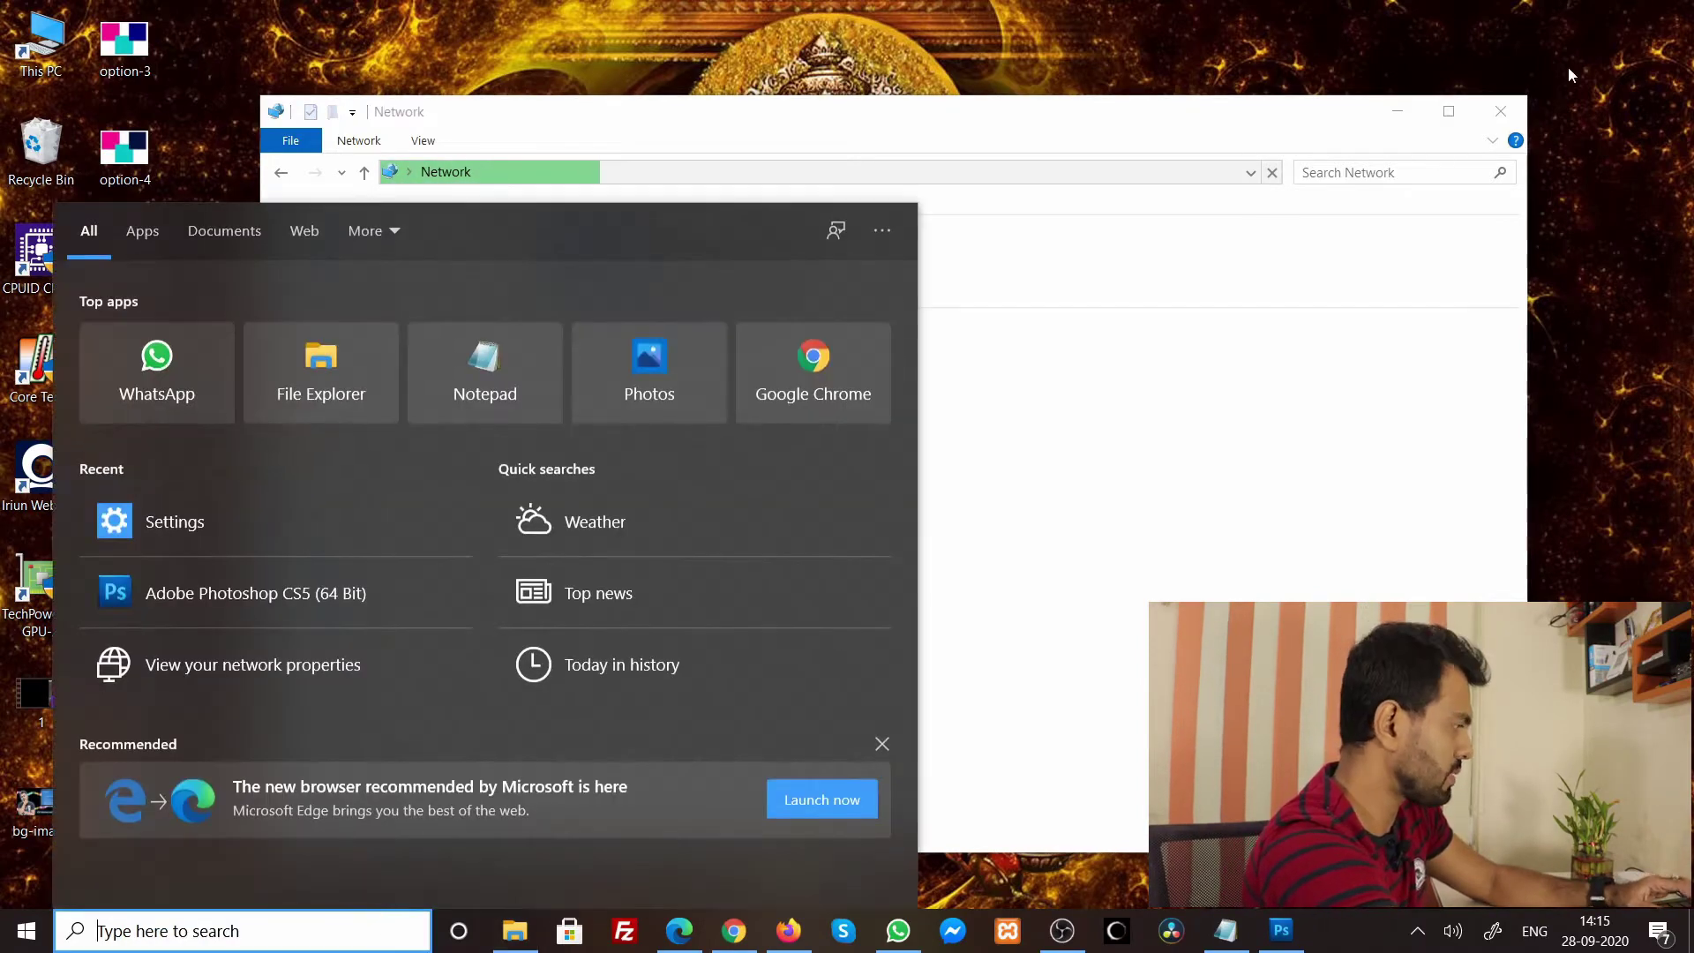
click(1398, 111)
- Open the properties of the connected Corona Virus Wi-Fi network in Windows Settings
click(271, 944)
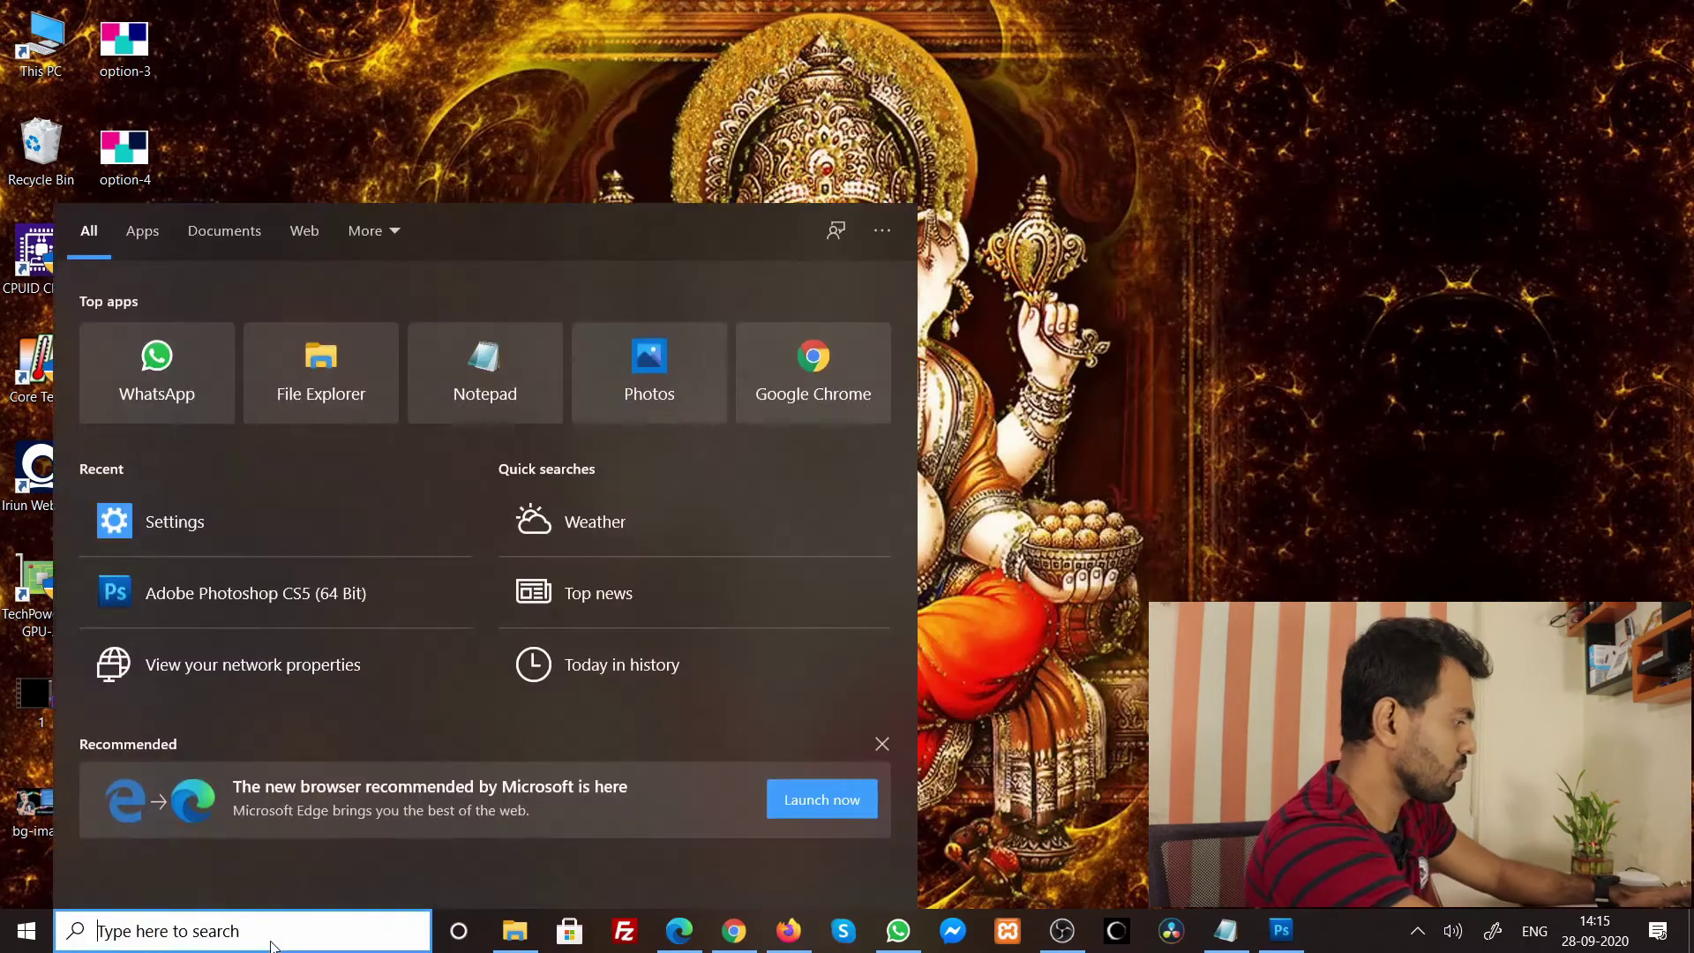
text(Settings)
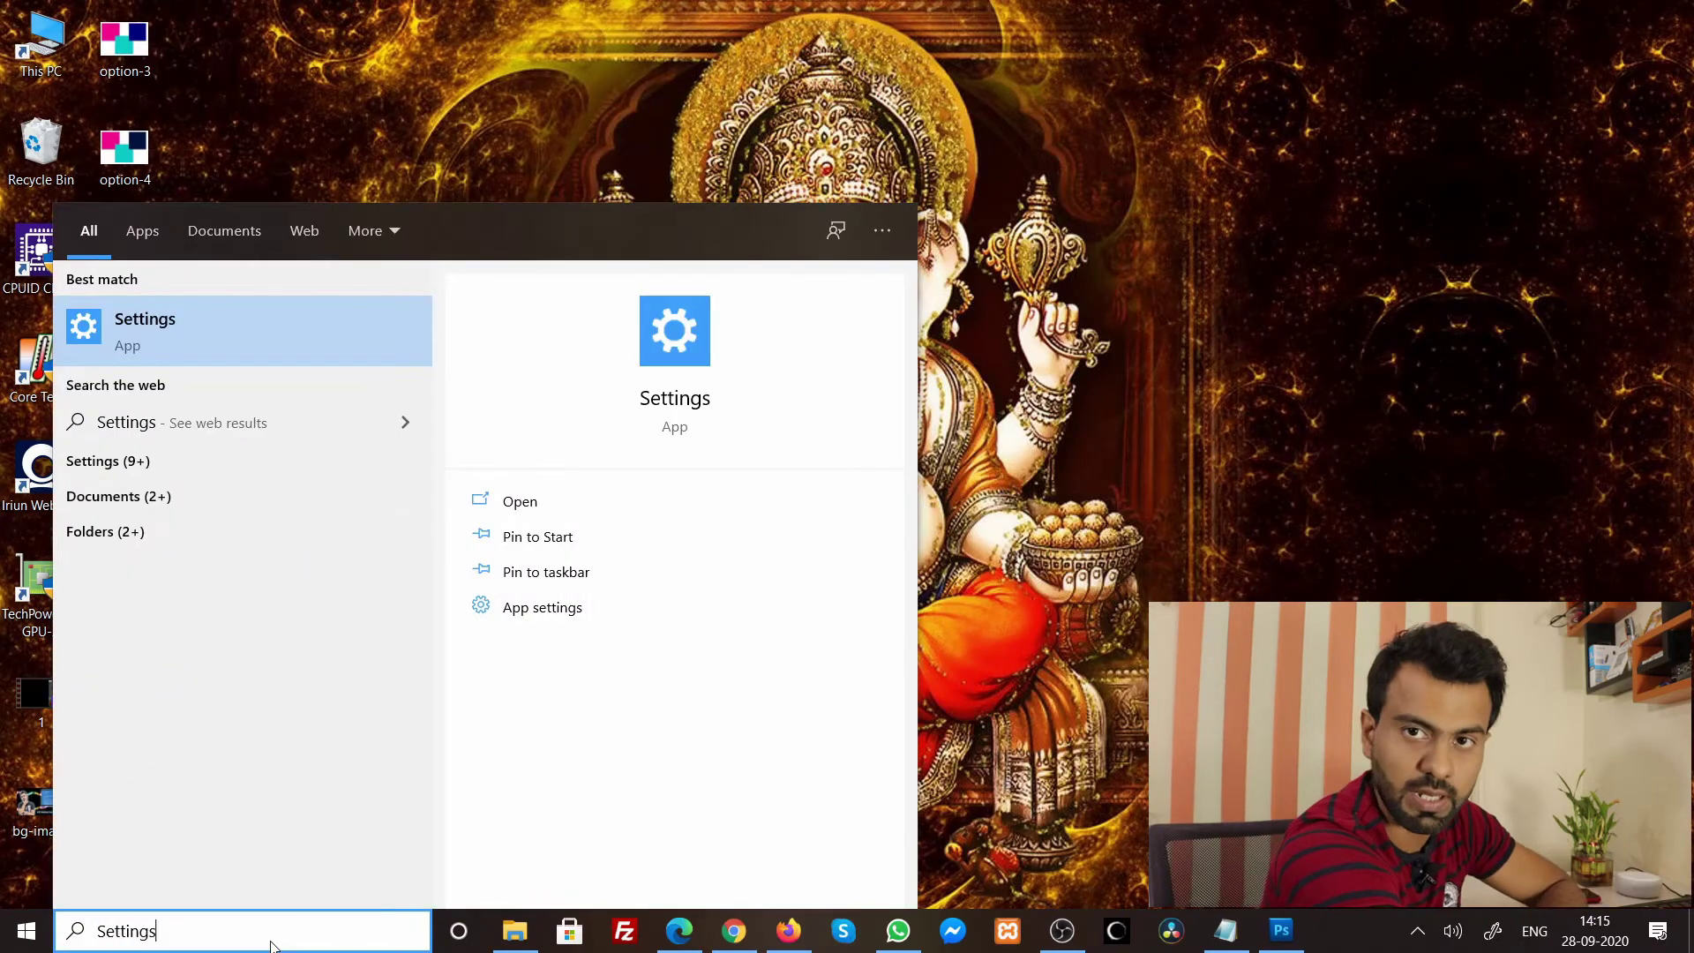
key(Return)
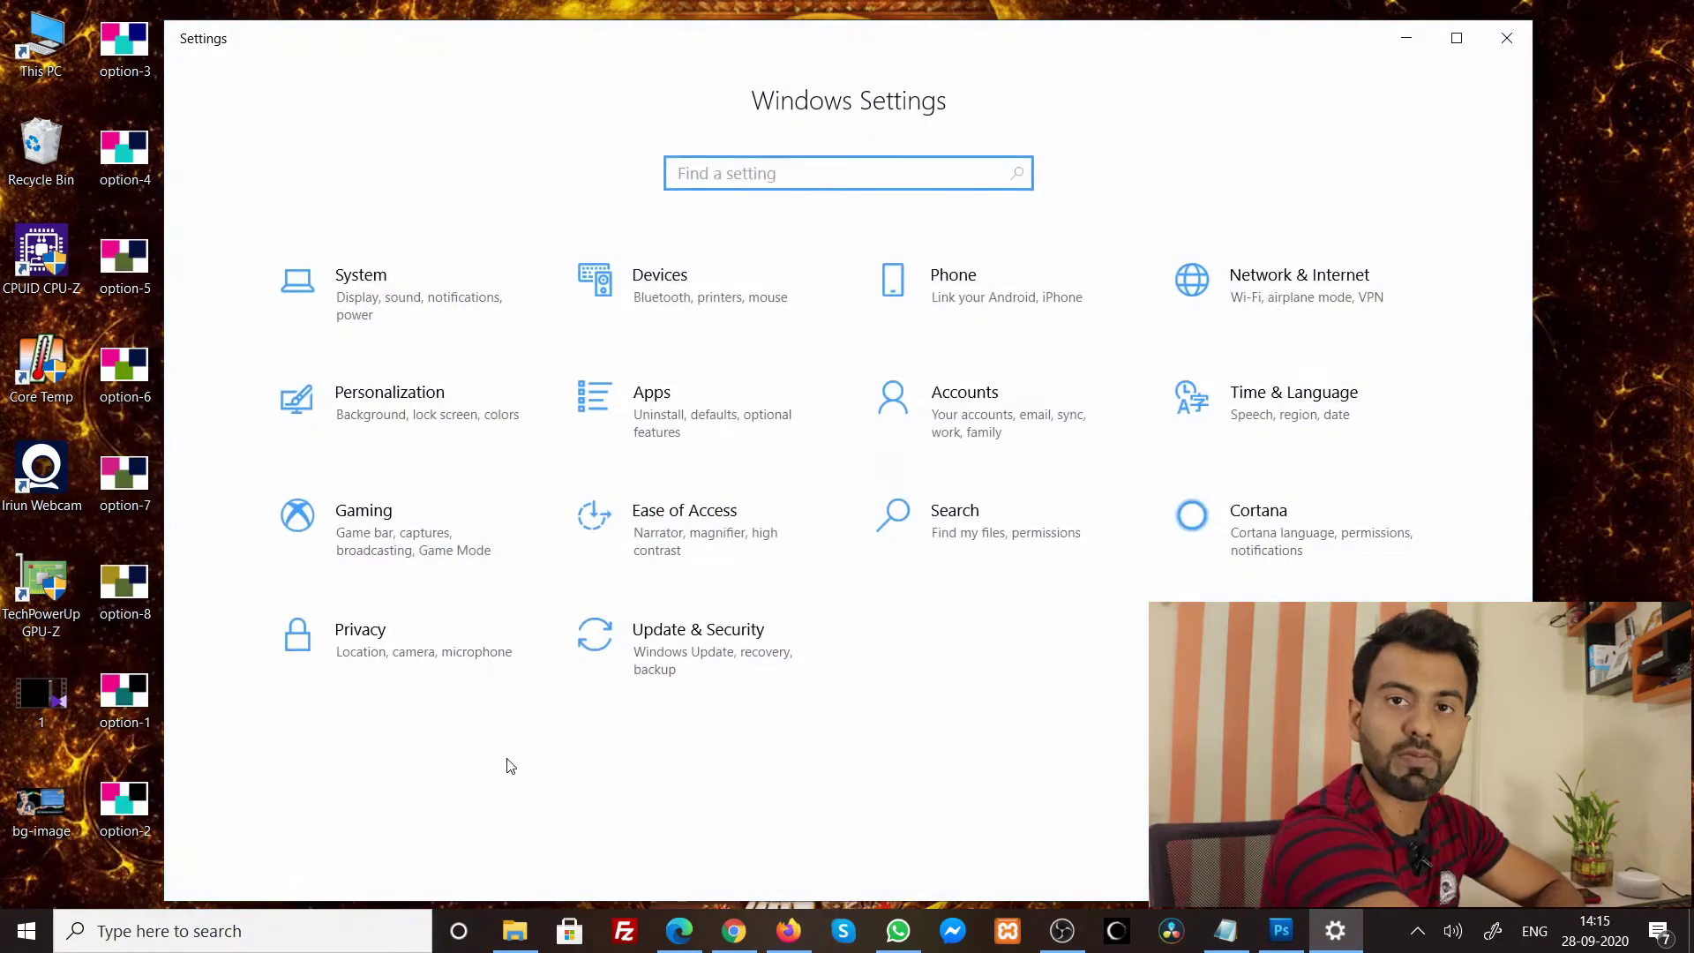
click(1336, 301)
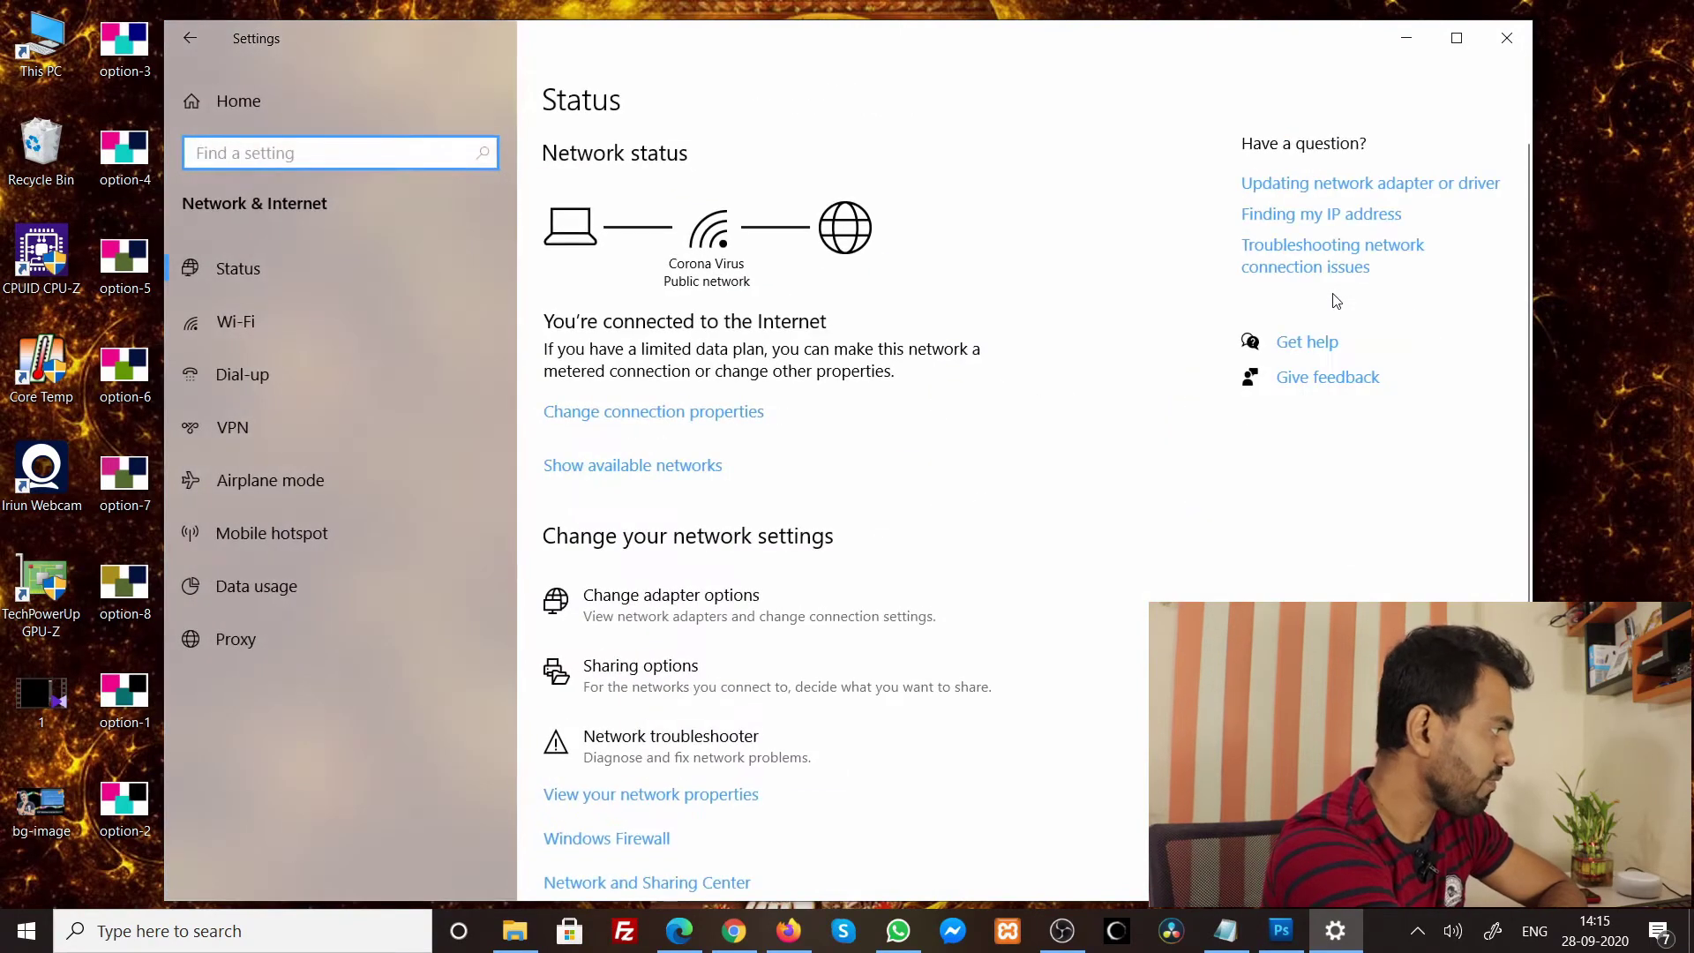
click(237, 330)
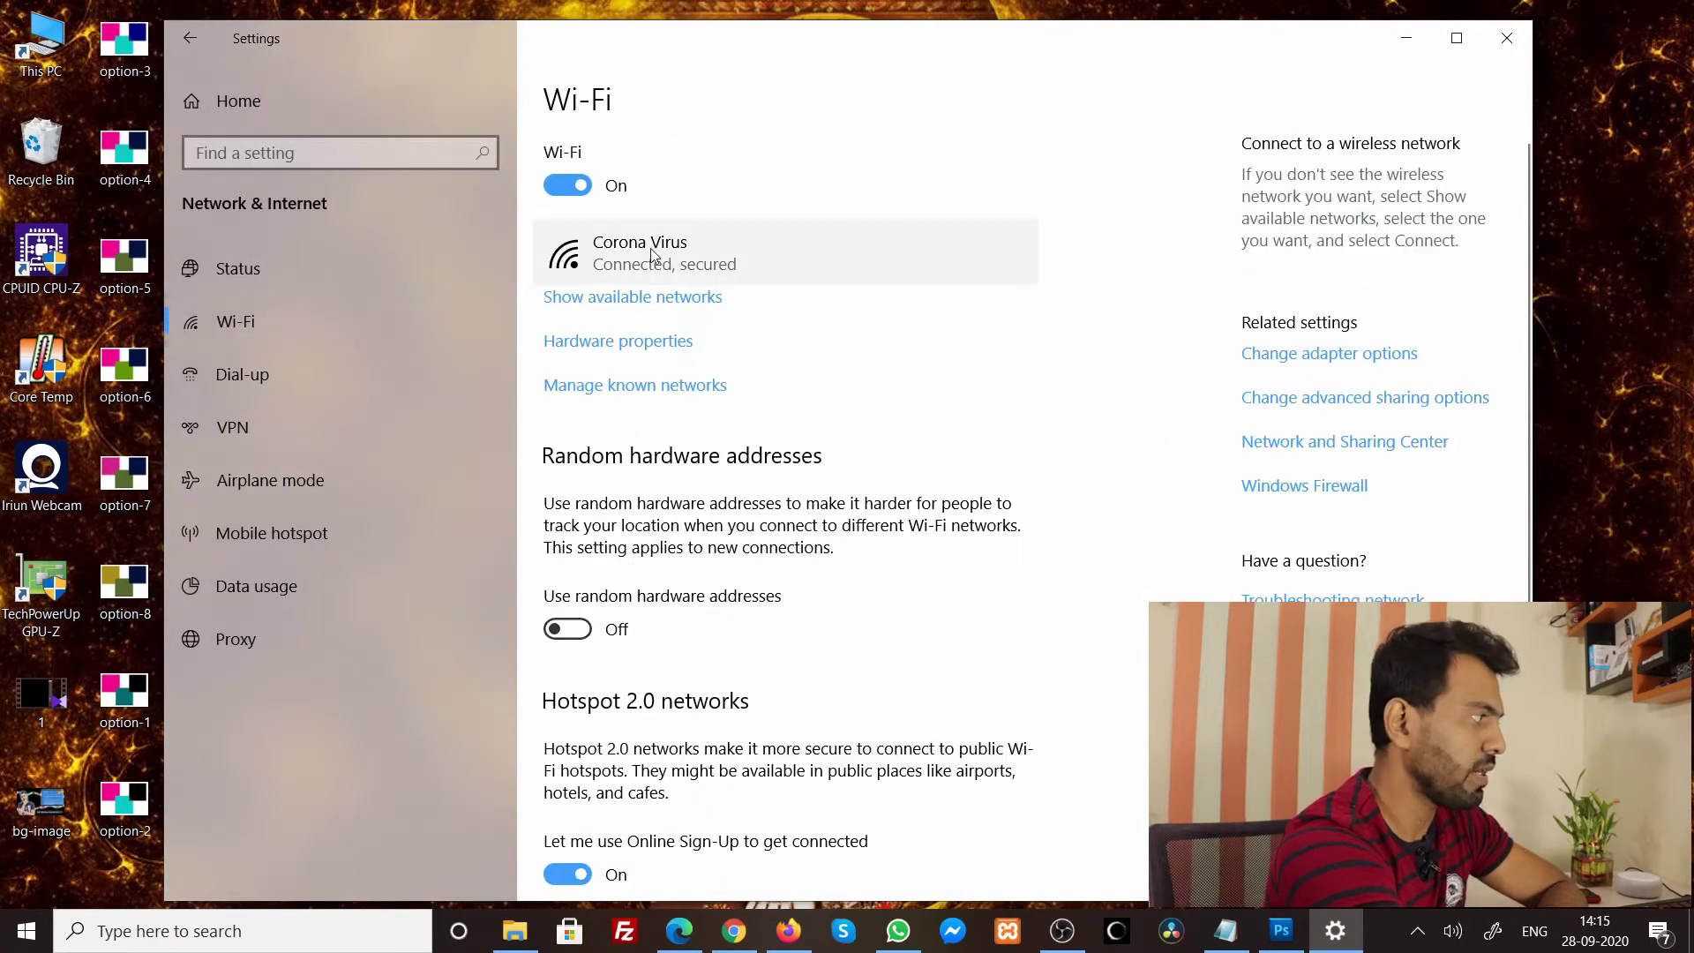
click(712, 269)
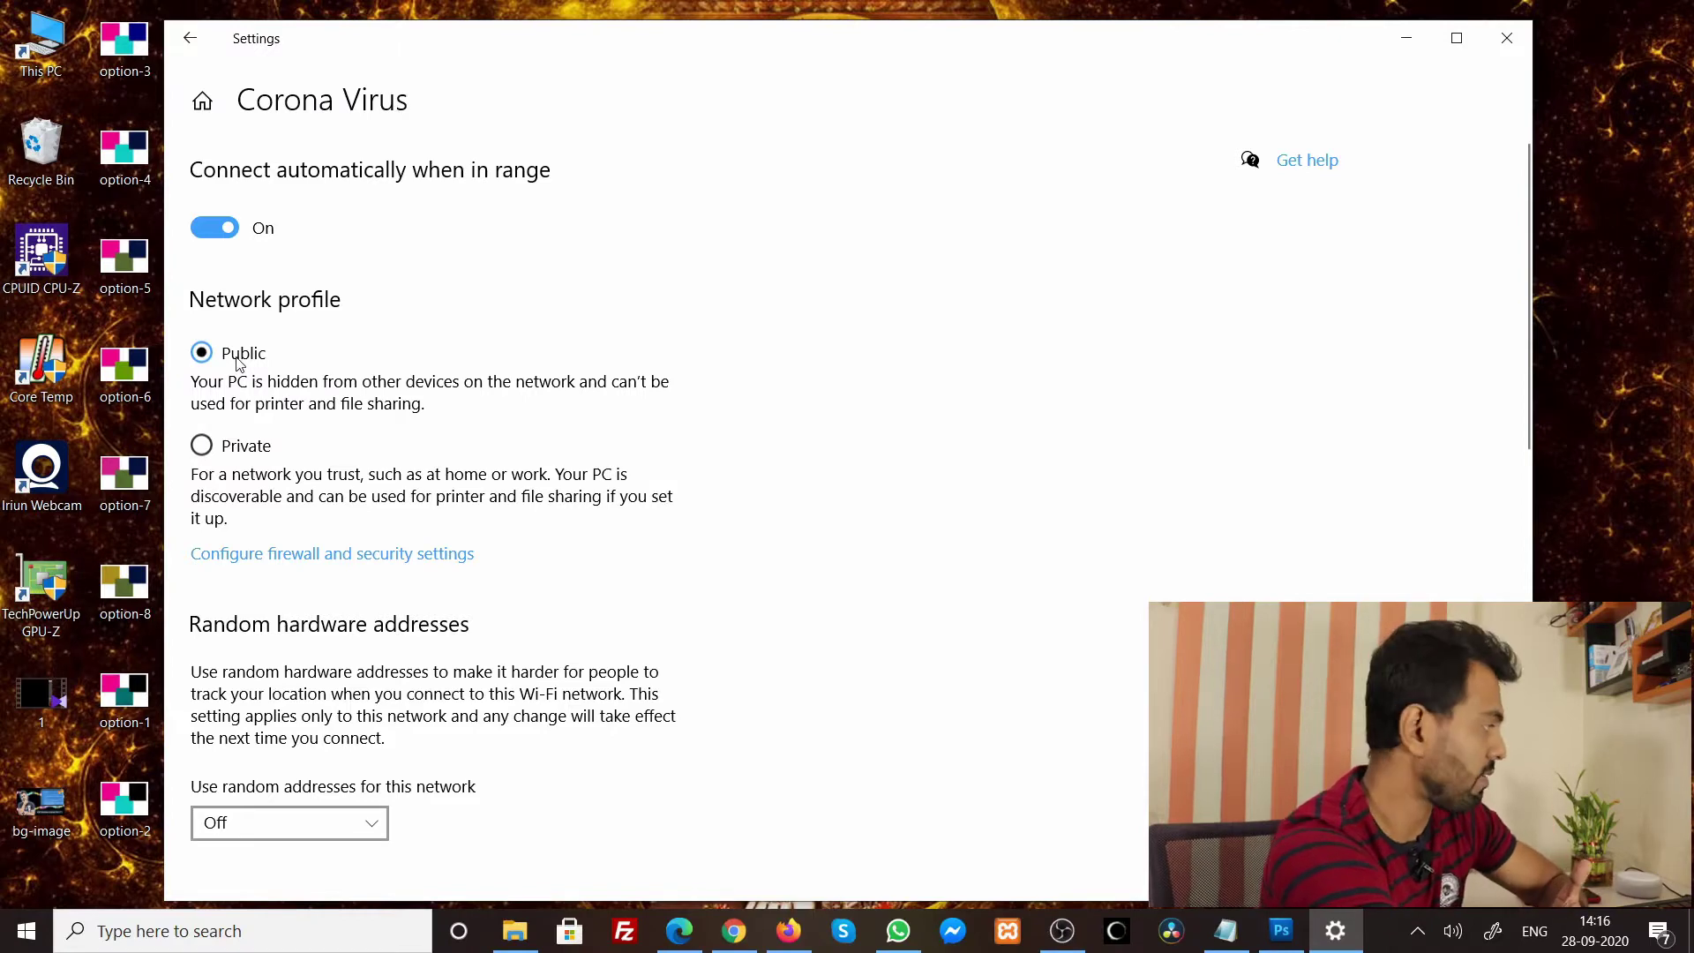
- Switch the Corona Virus network profile to Private and back to Public, and minimize the Settings window
click(202, 446)
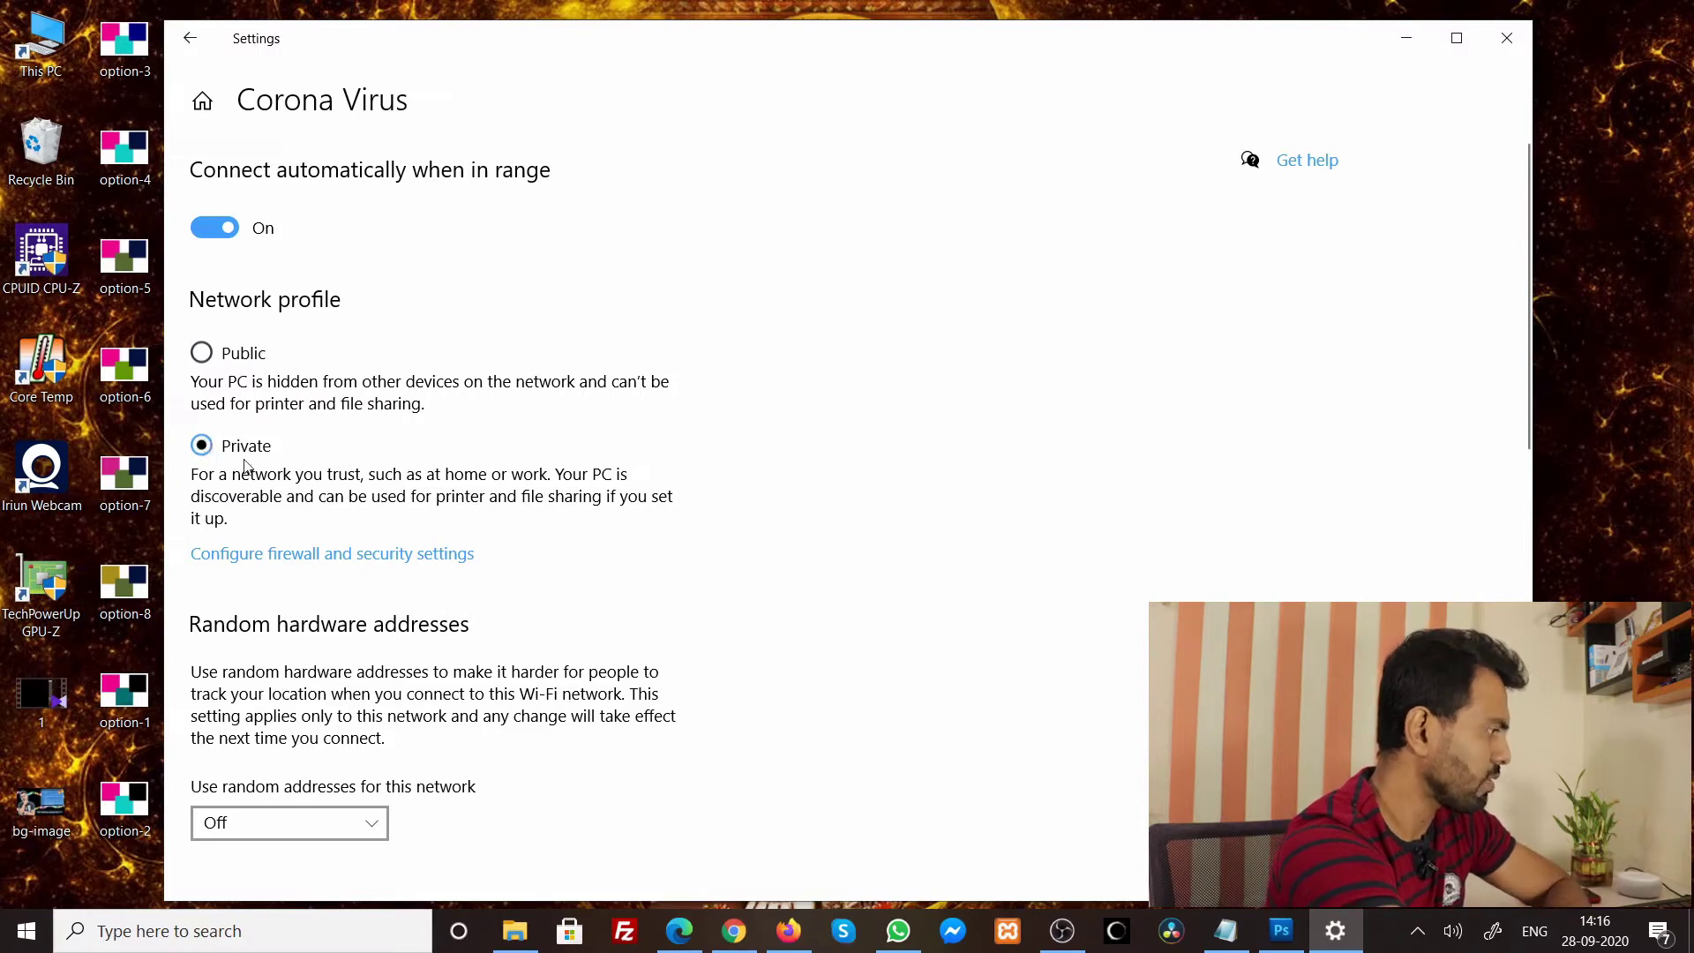
click(202, 357)
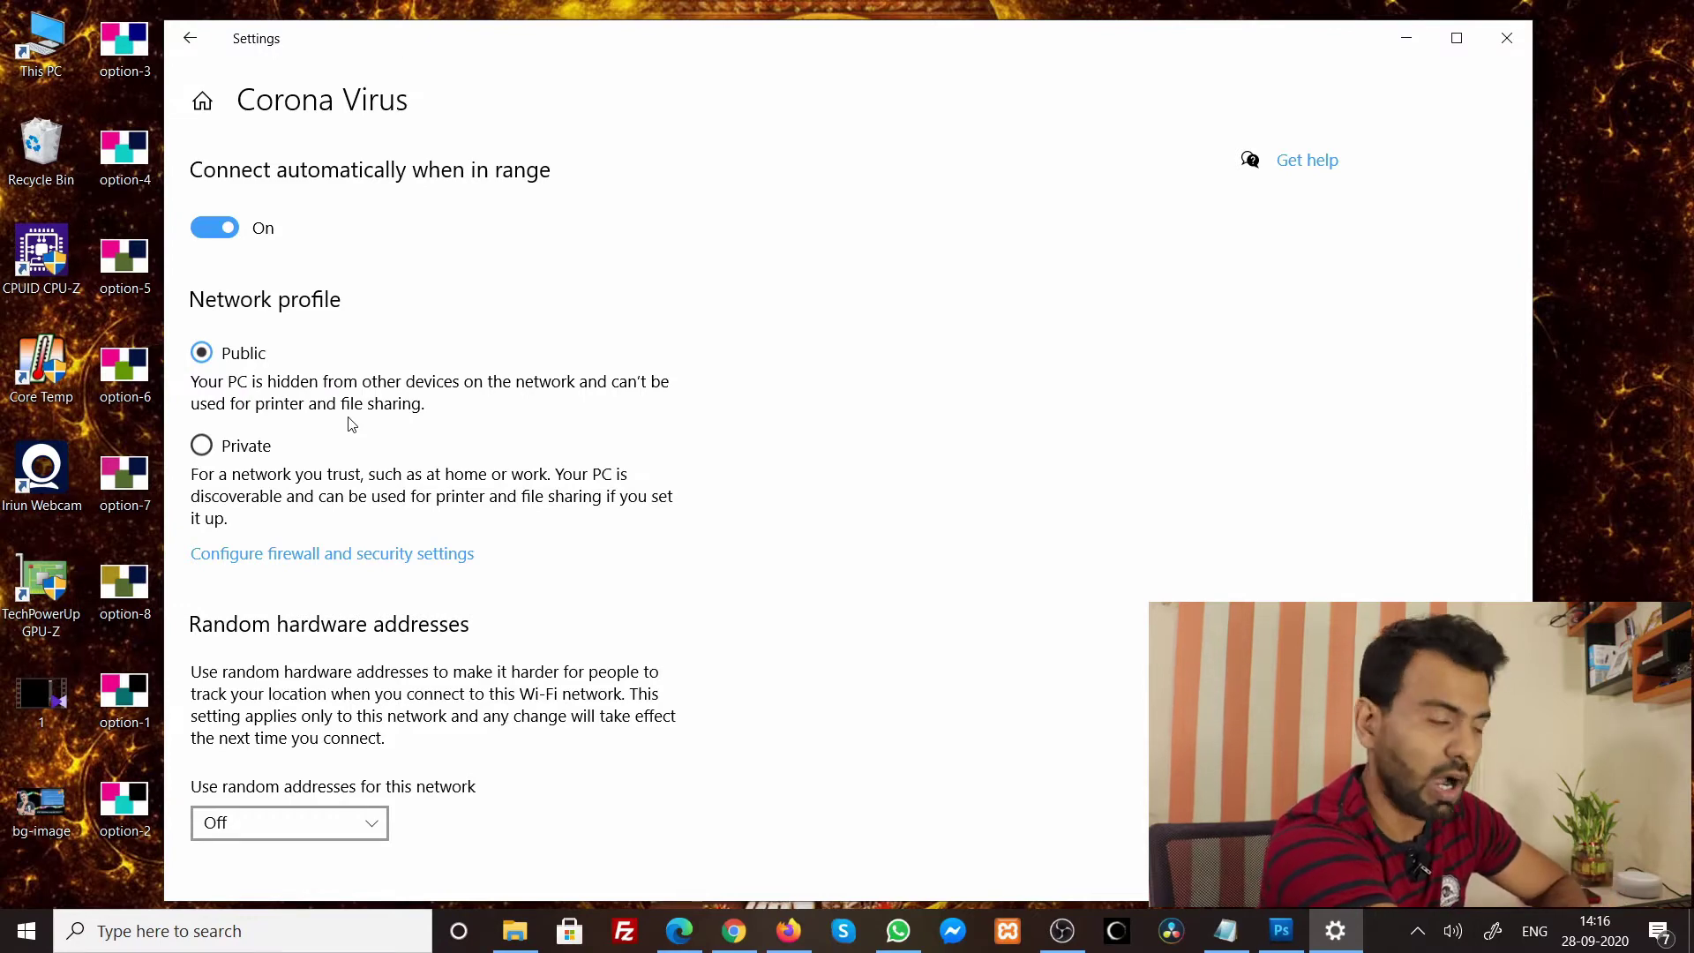
click(1407, 38)
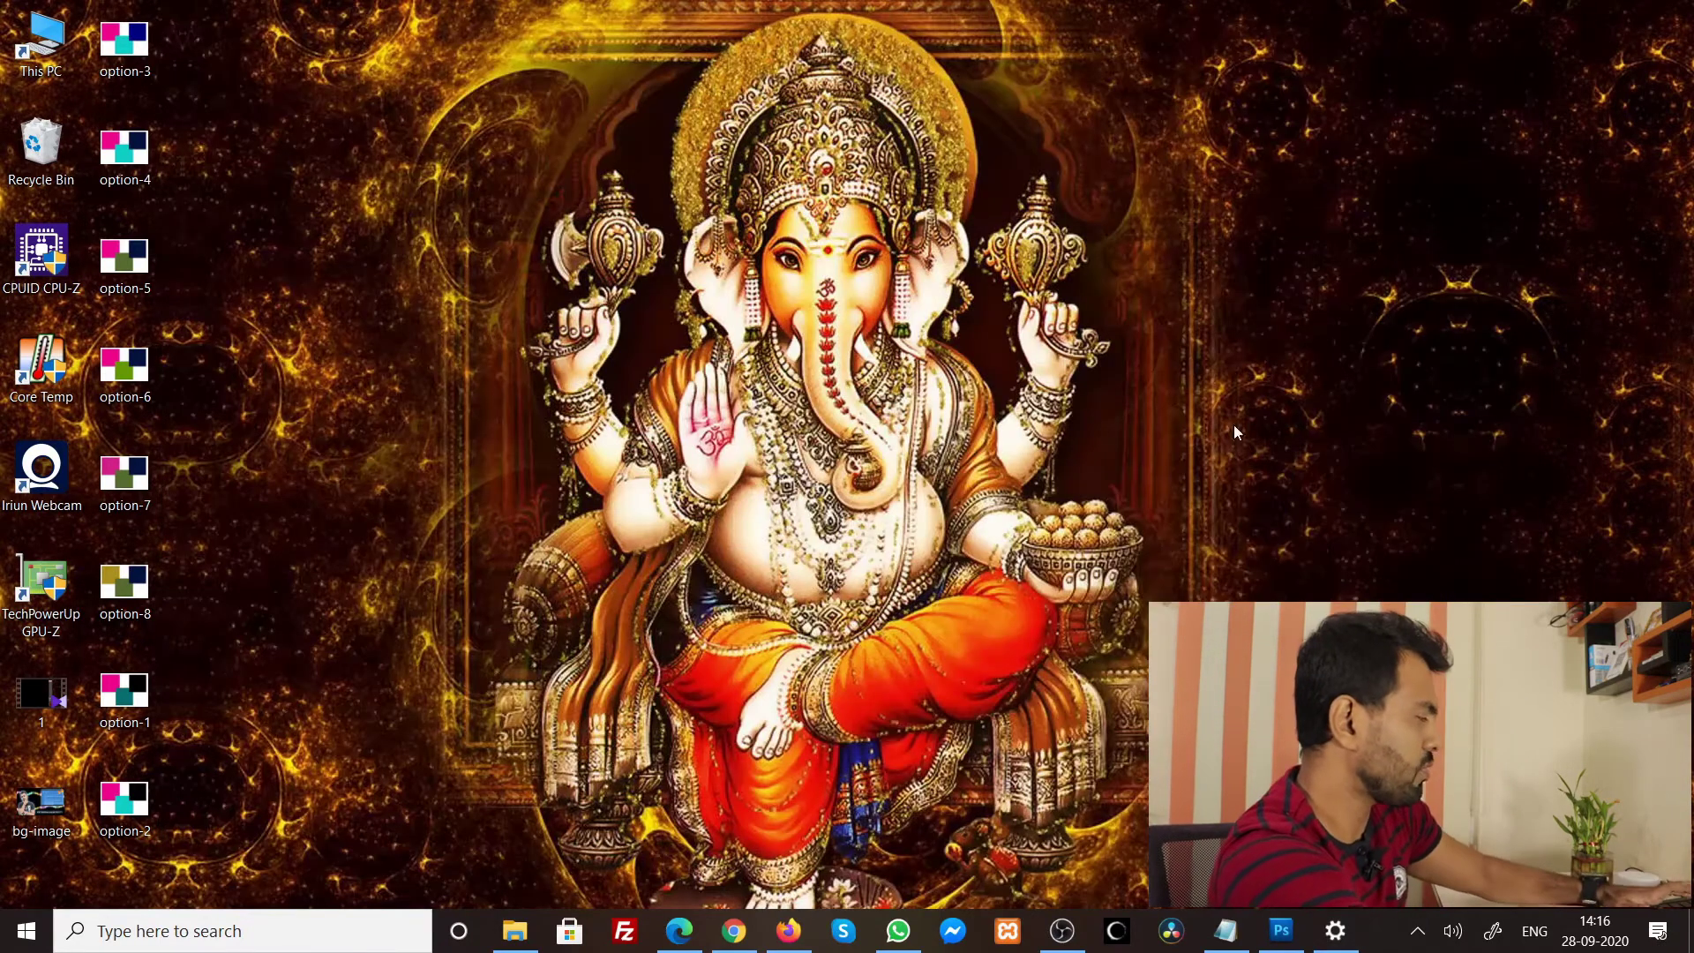
- Create a new folder named ABC on the desktop
right_click(331, 178)
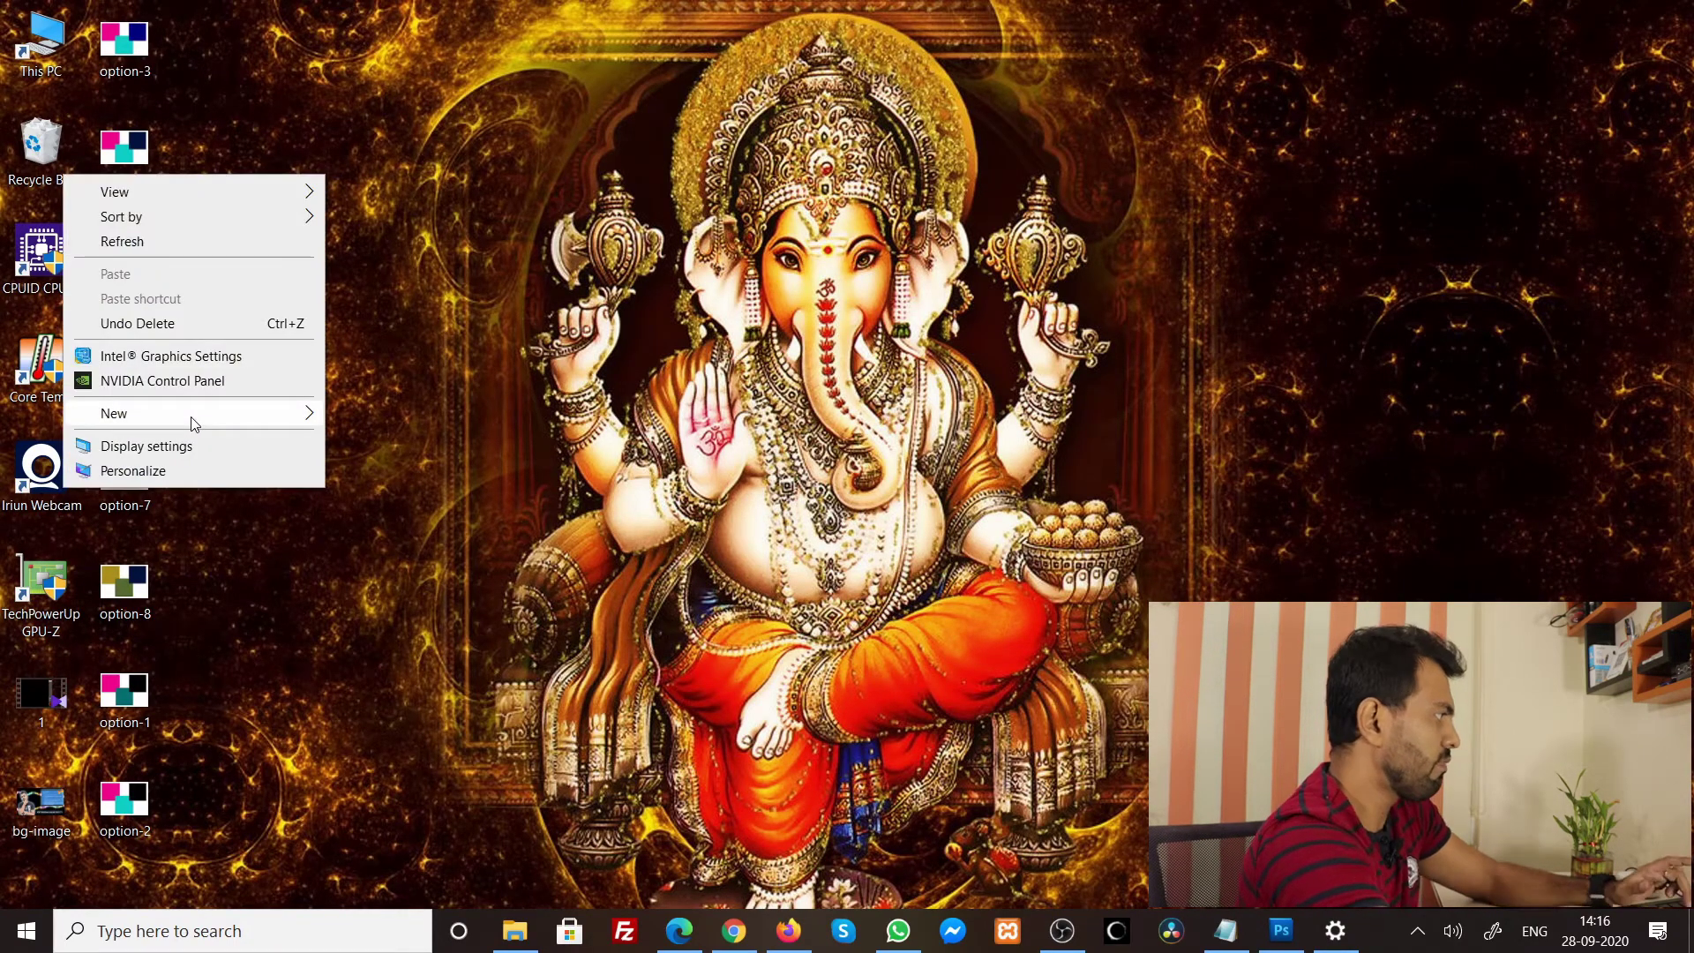
mouse_move(194, 421)
click(354, 416)
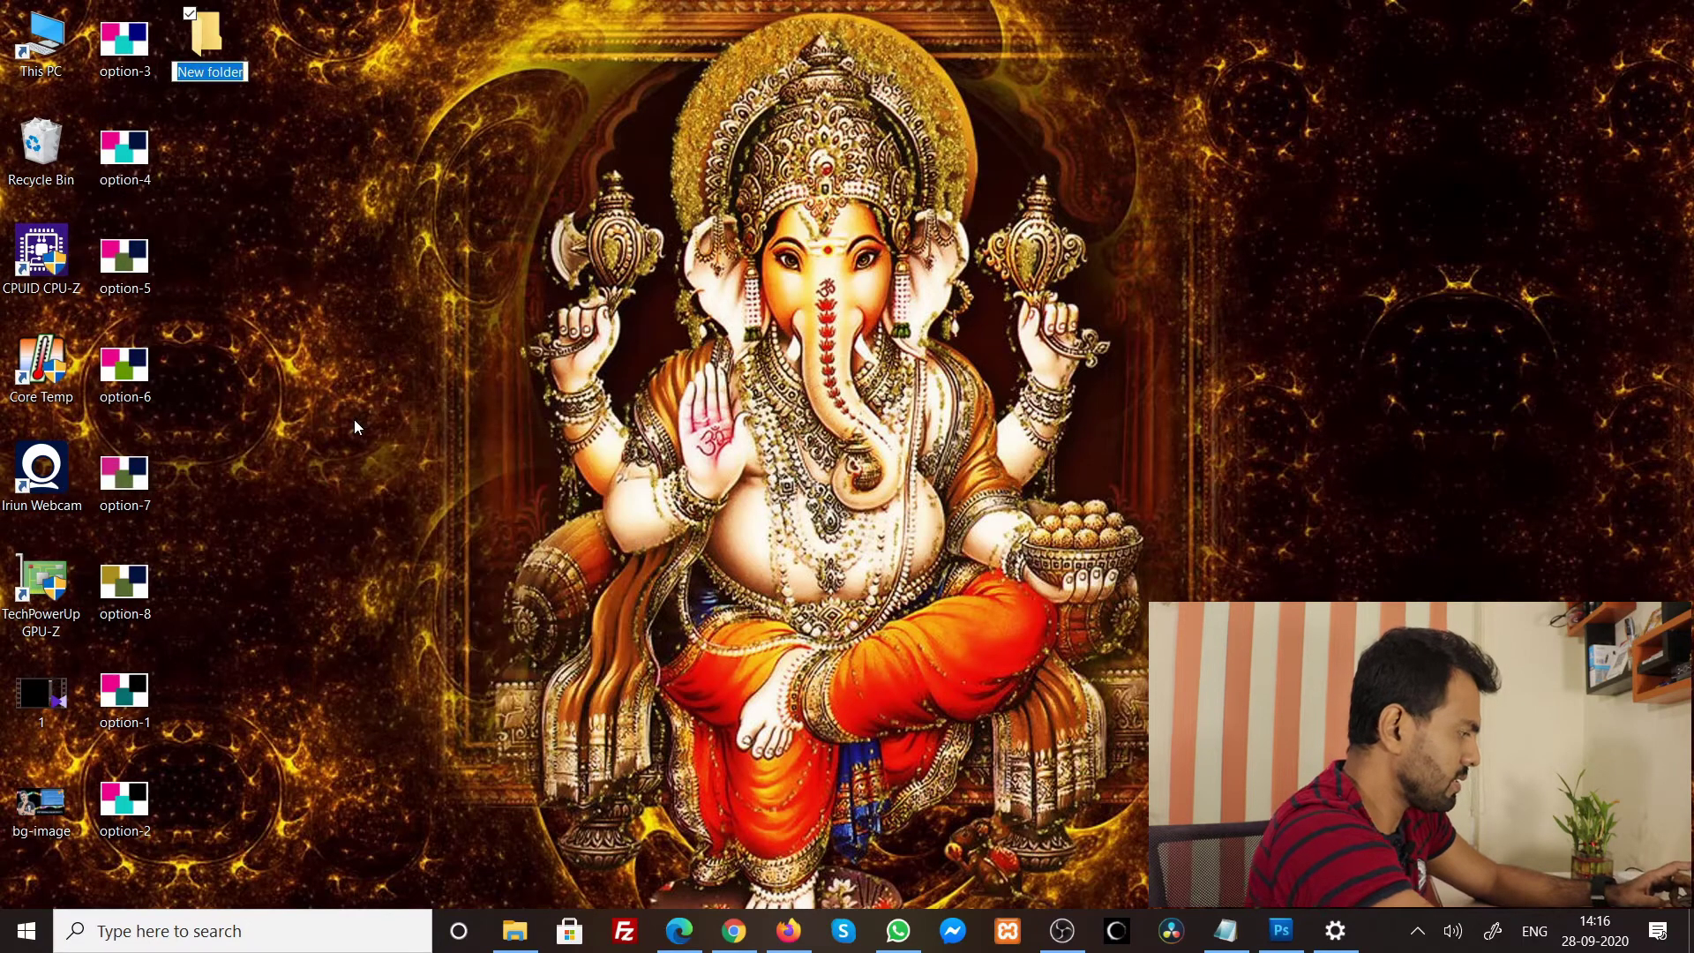
text(ABC)
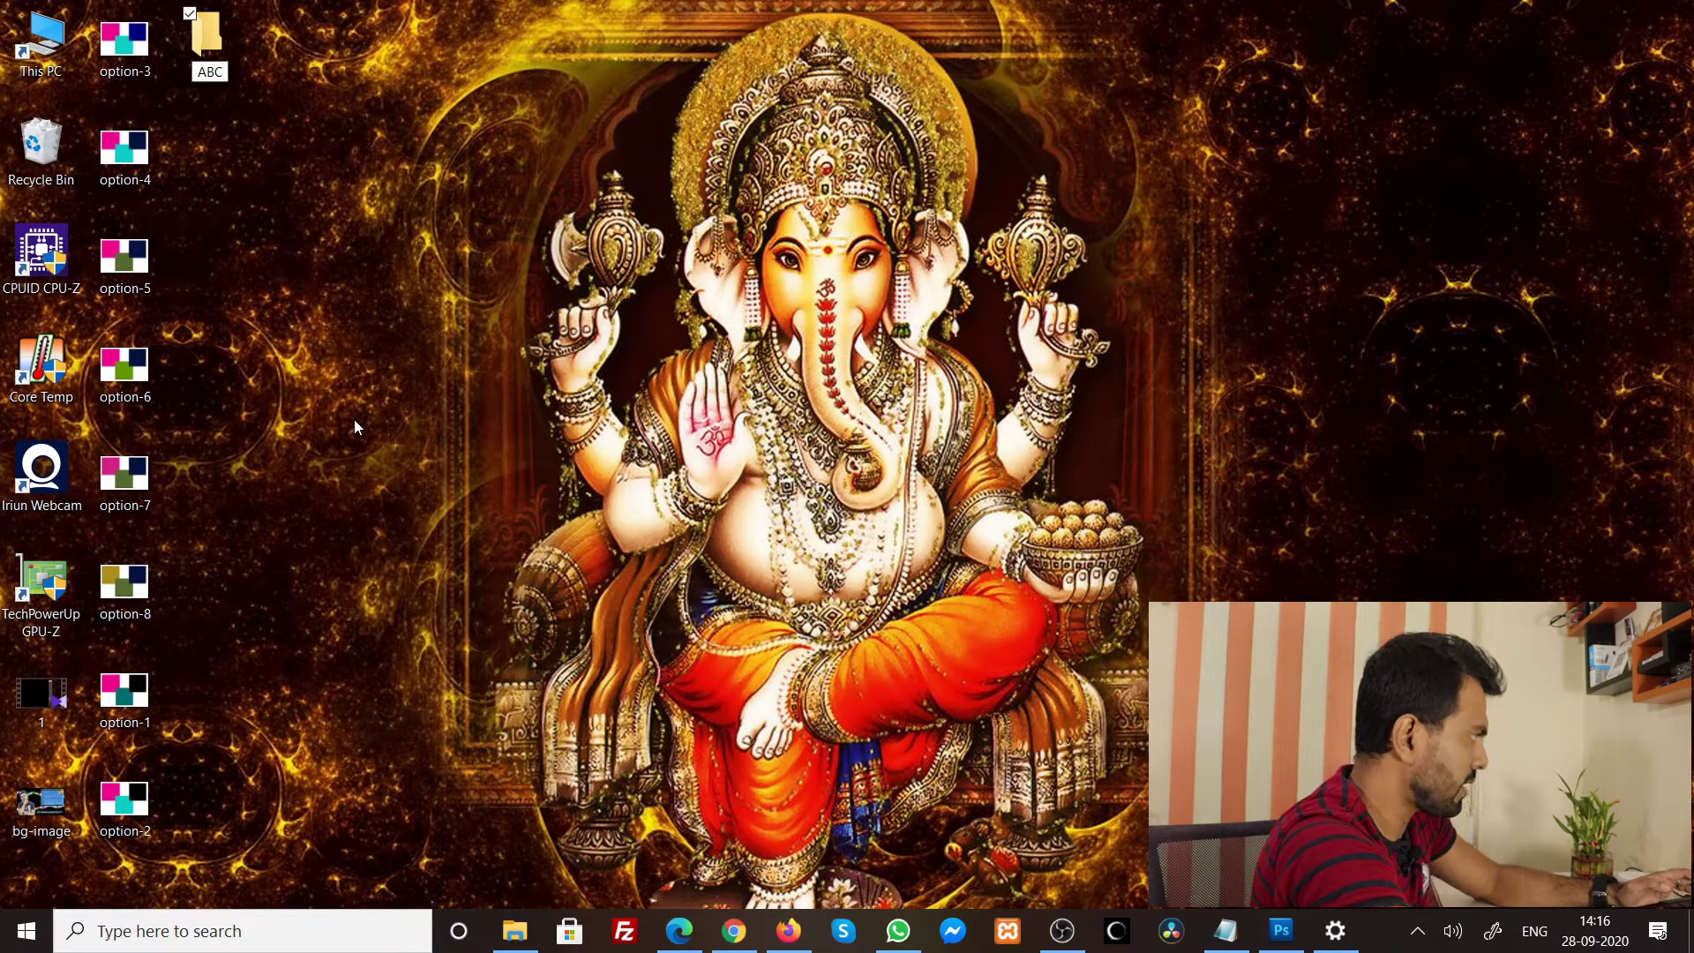
click(354, 427)
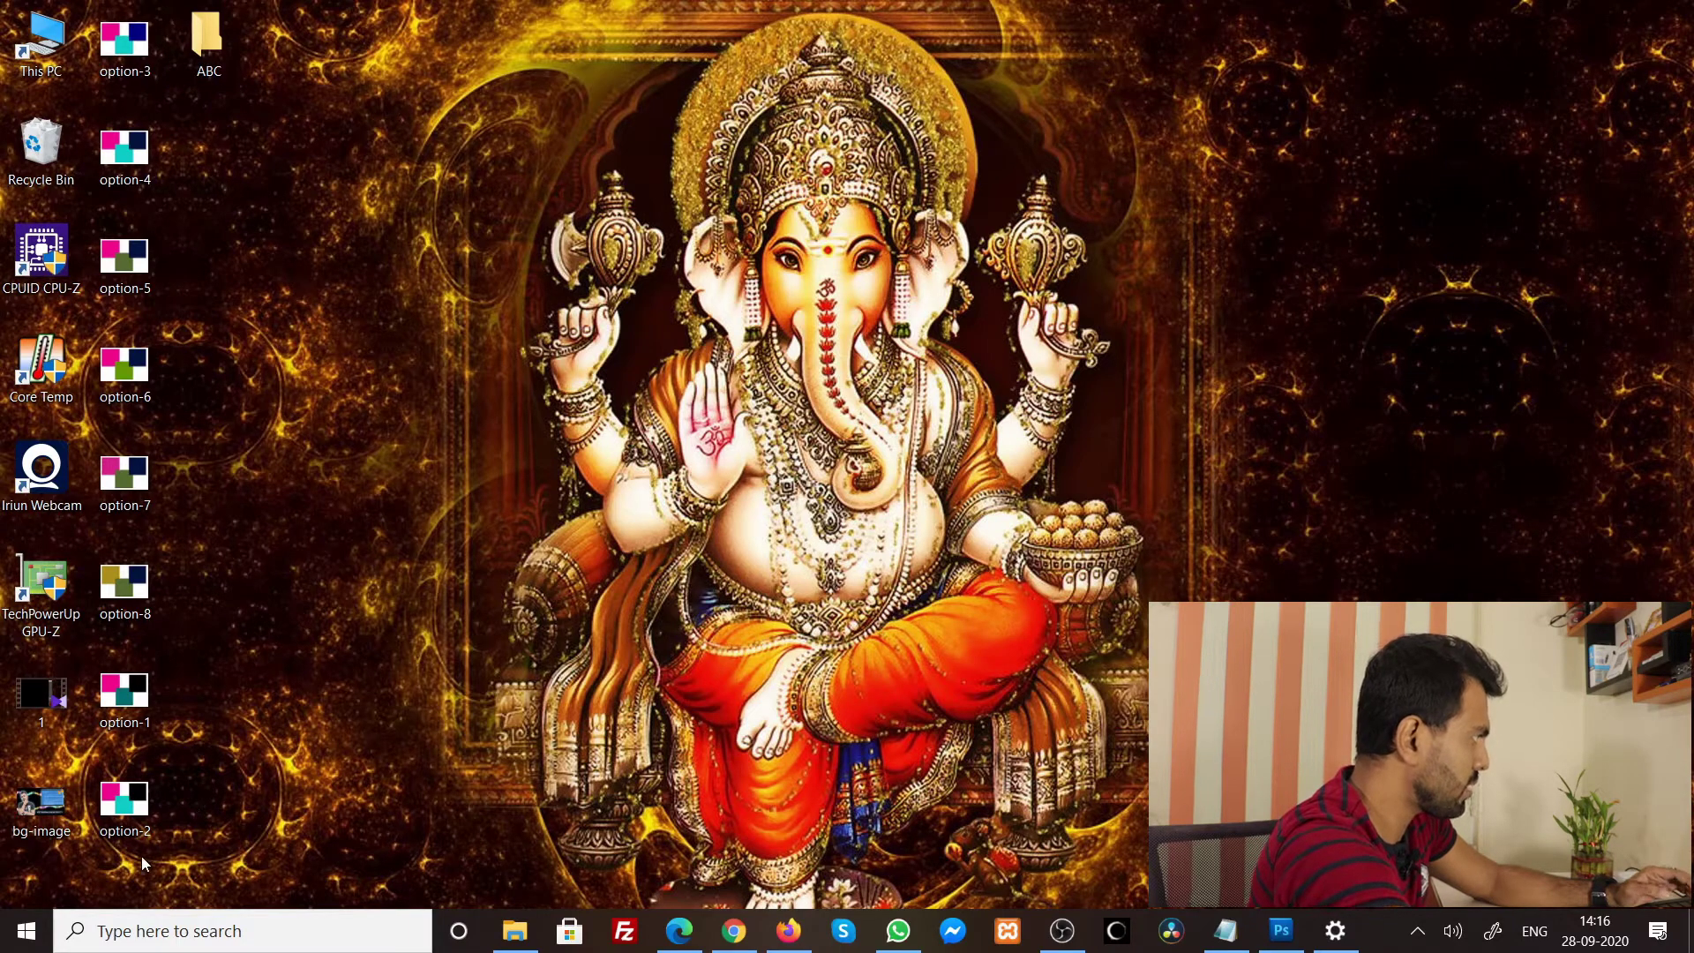
- Copy the images option-1 through option-8 from the desktop into the ABC folder
drag(142, 856, 118, 44)
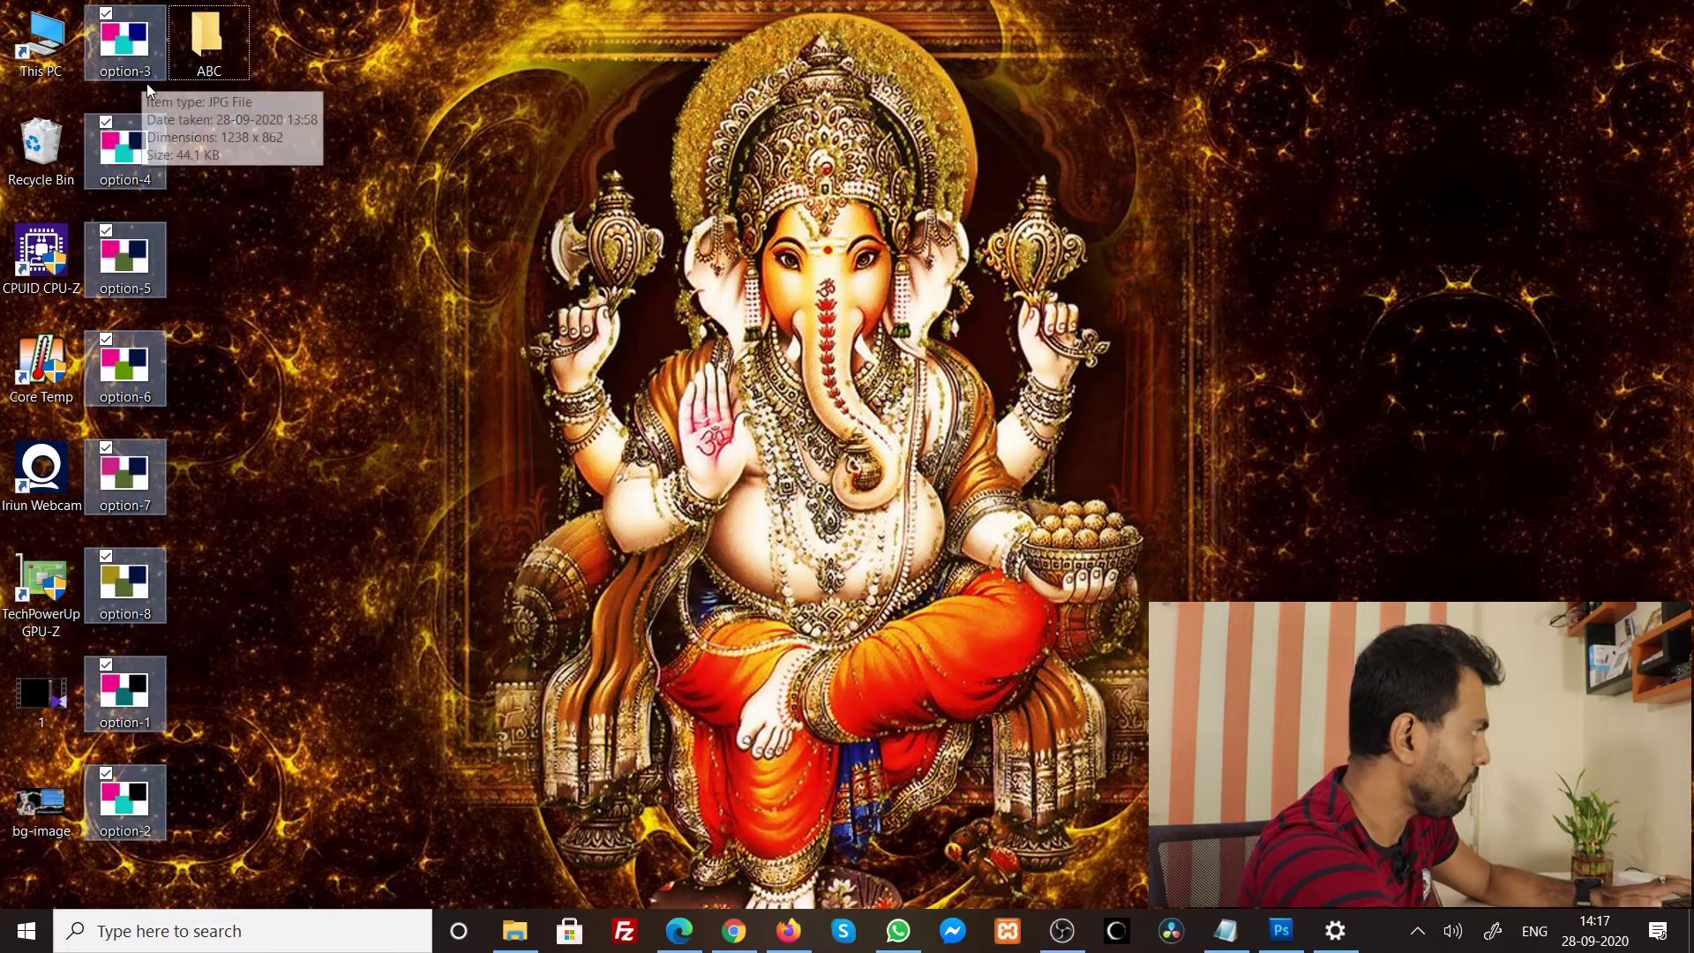
click(210, 46)
click(357, 385)
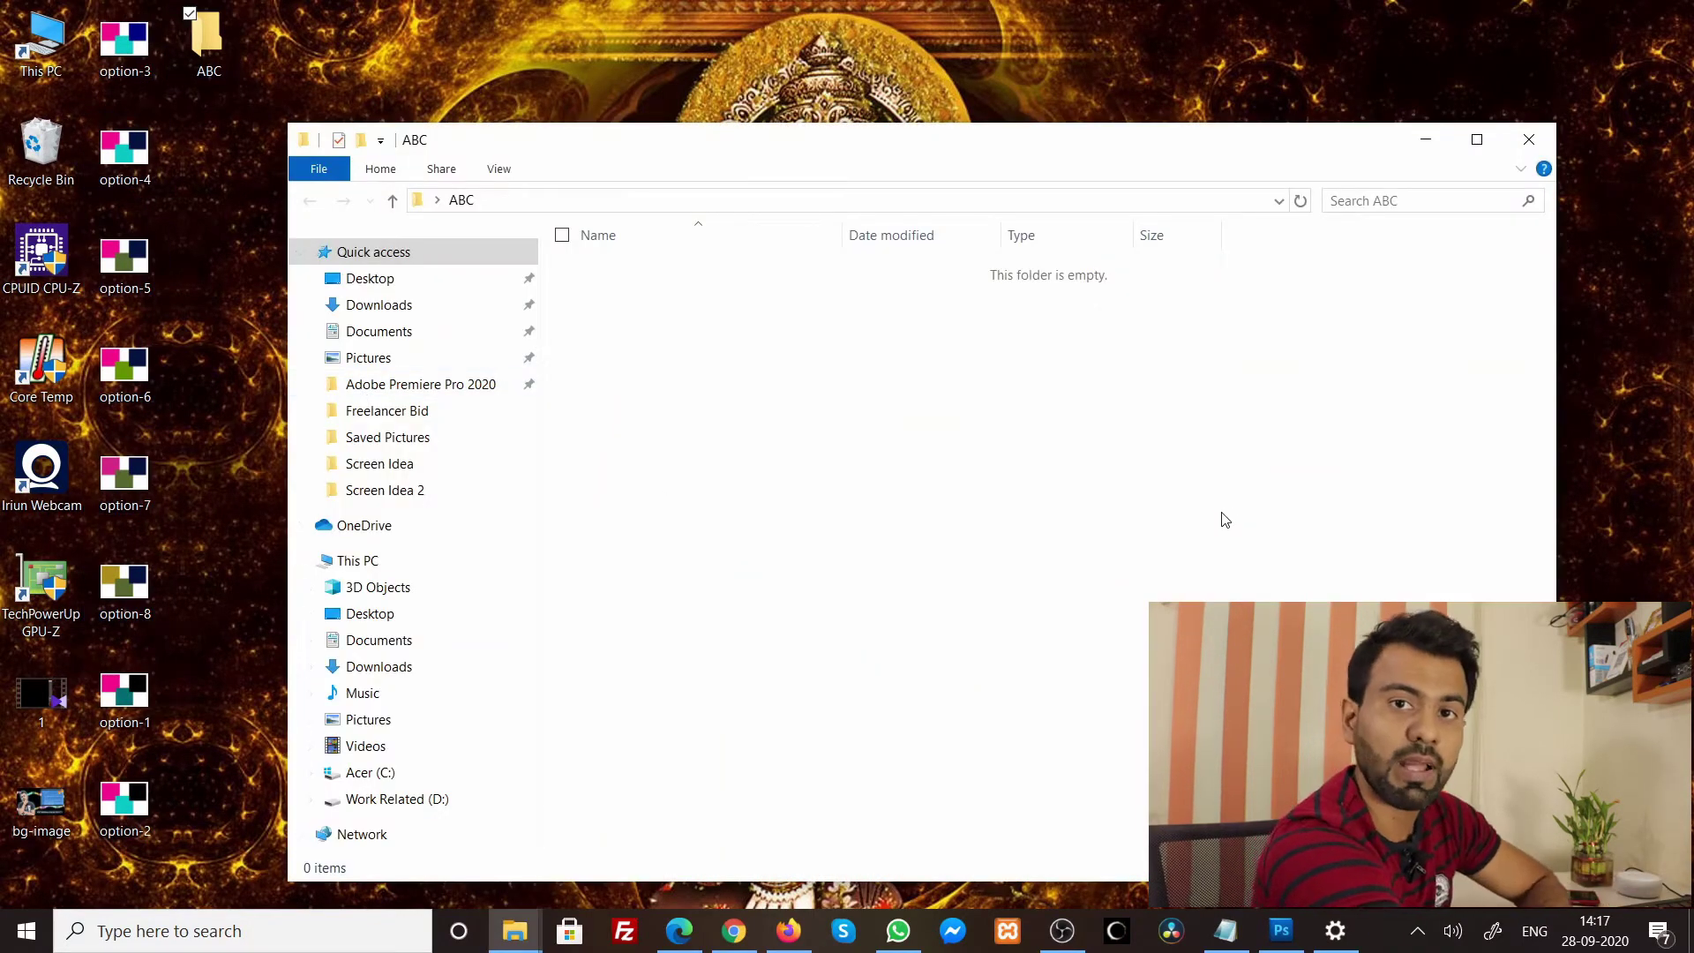
key(ctrl+v)
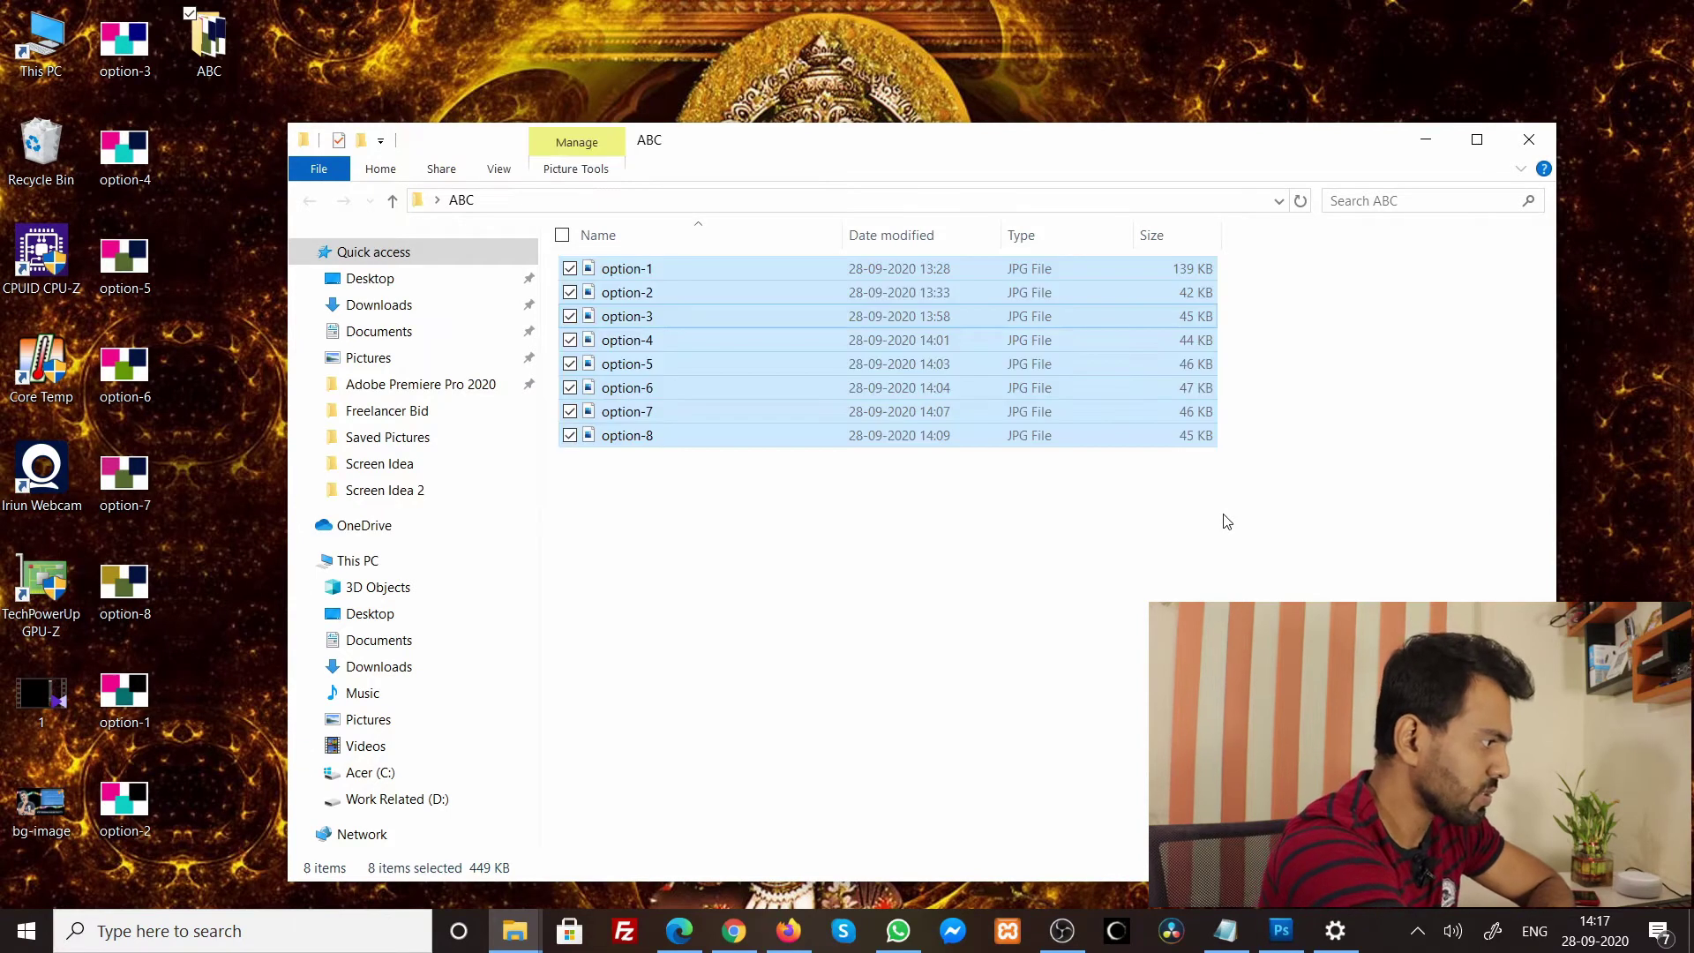
- Show the ABC folder's images as large thumbnails and close the folder window
click(1543, 868)
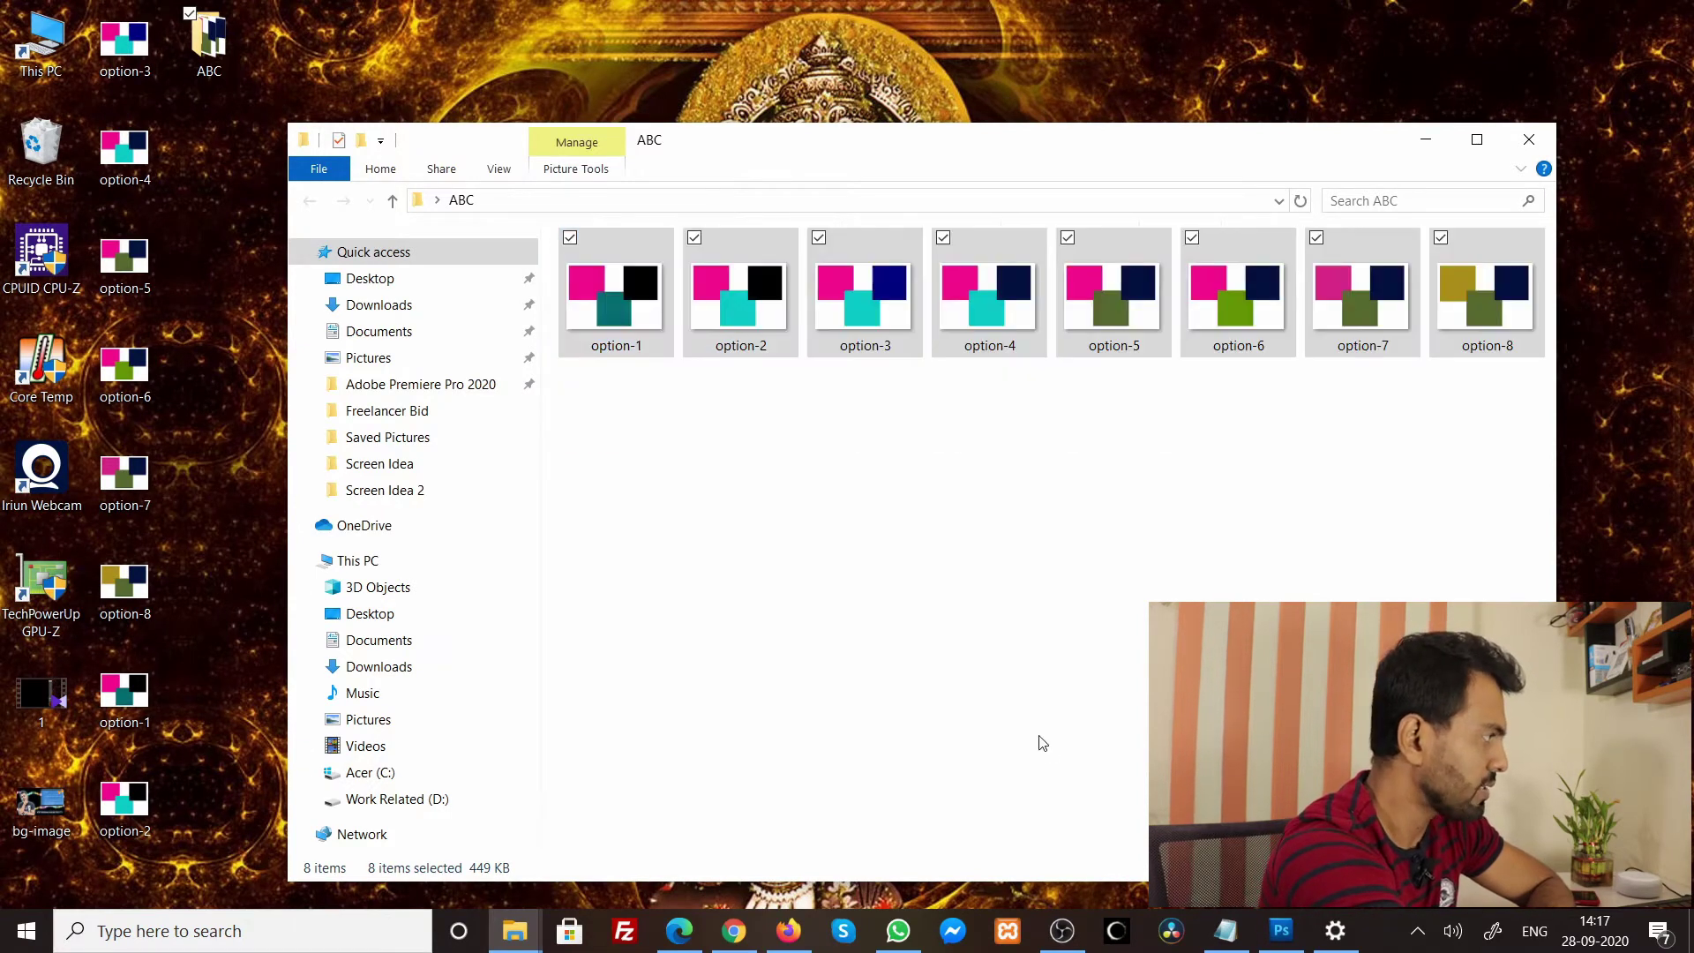
click(1039, 736)
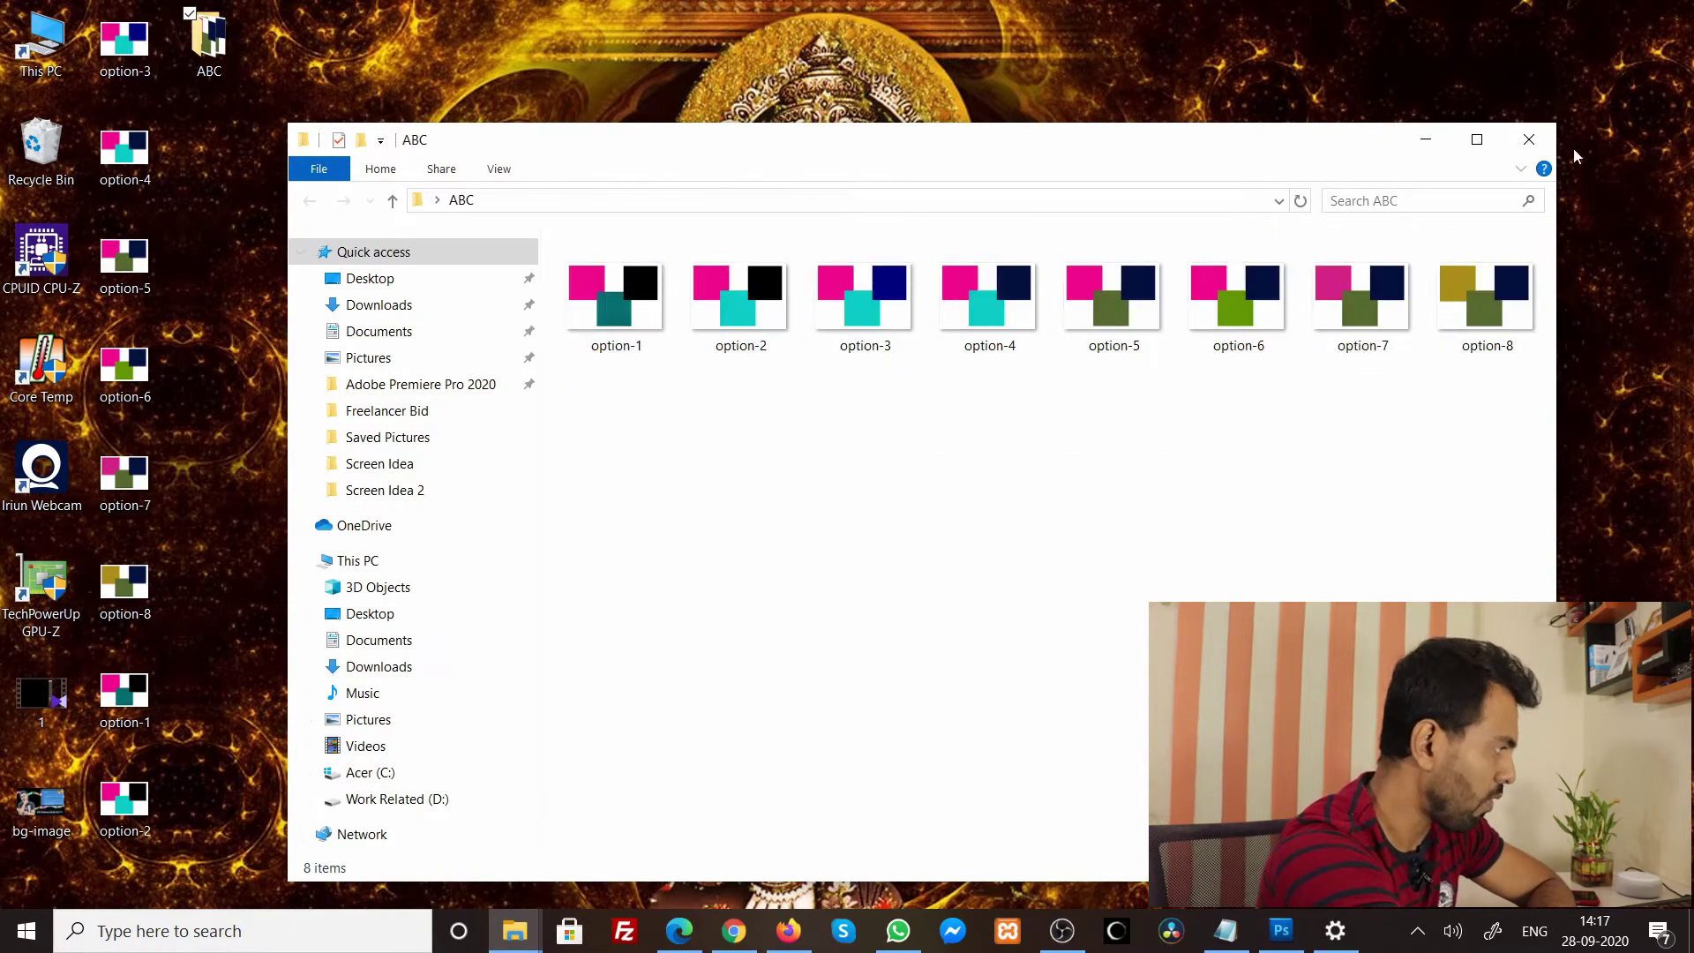
click(1529, 140)
click(431, 555)
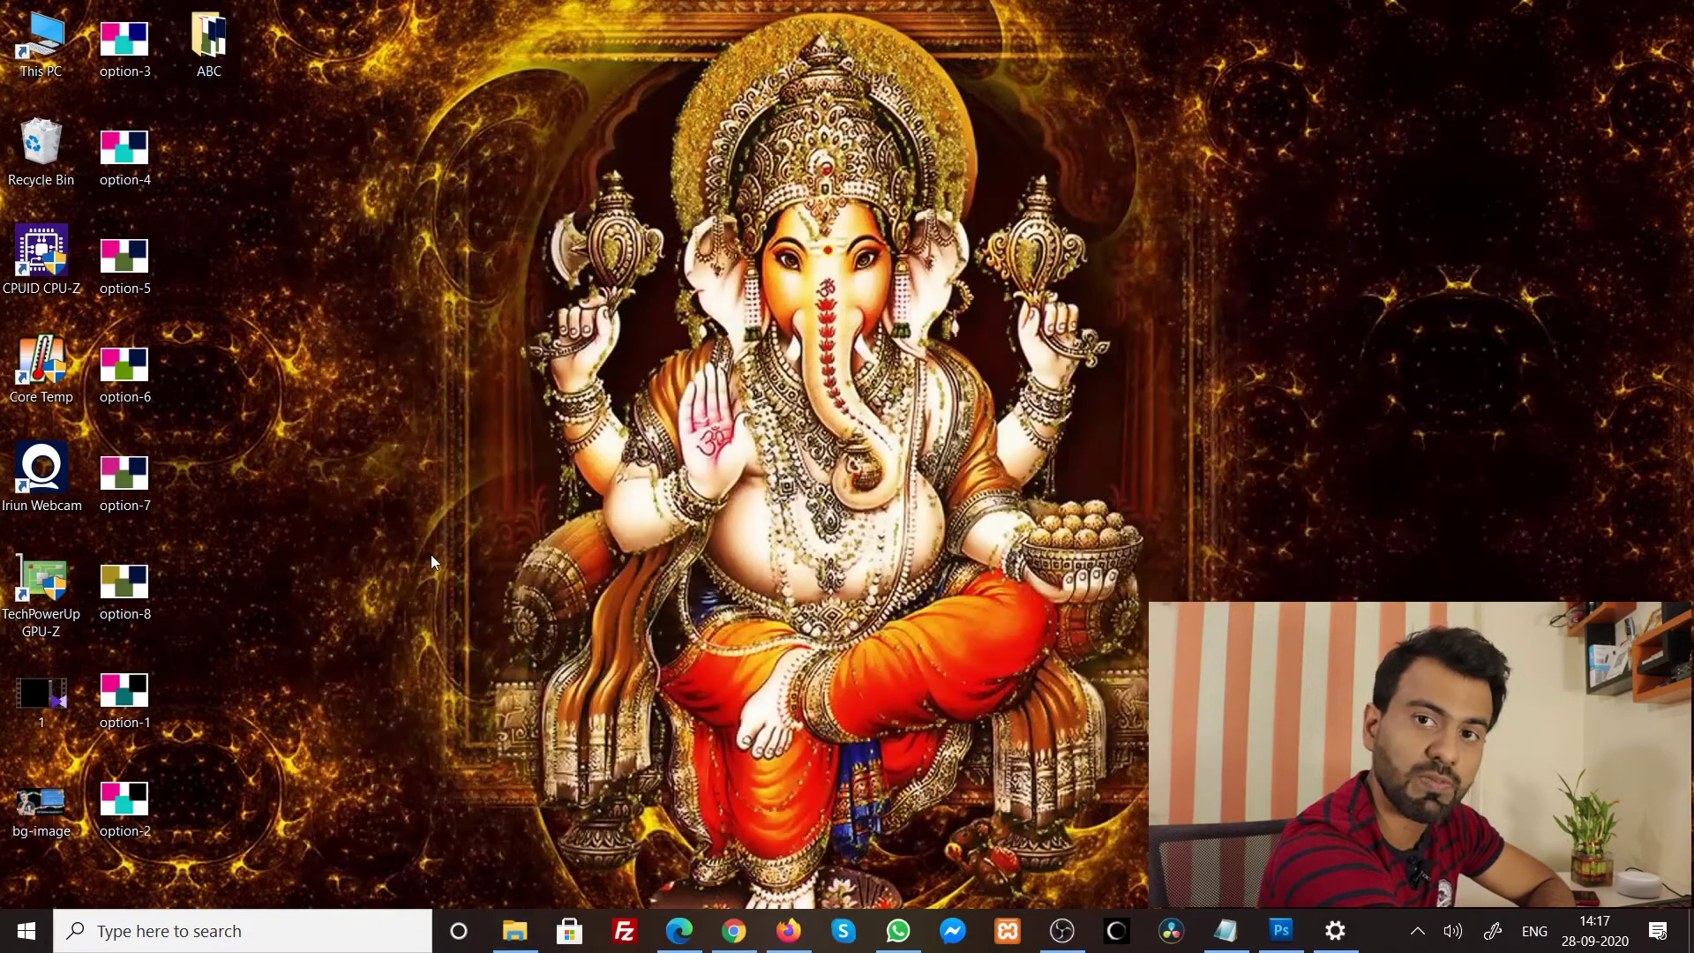
- Give specific people access to the ABC desktop folder and add Everyone to its sharing list
right_click(216, 55)
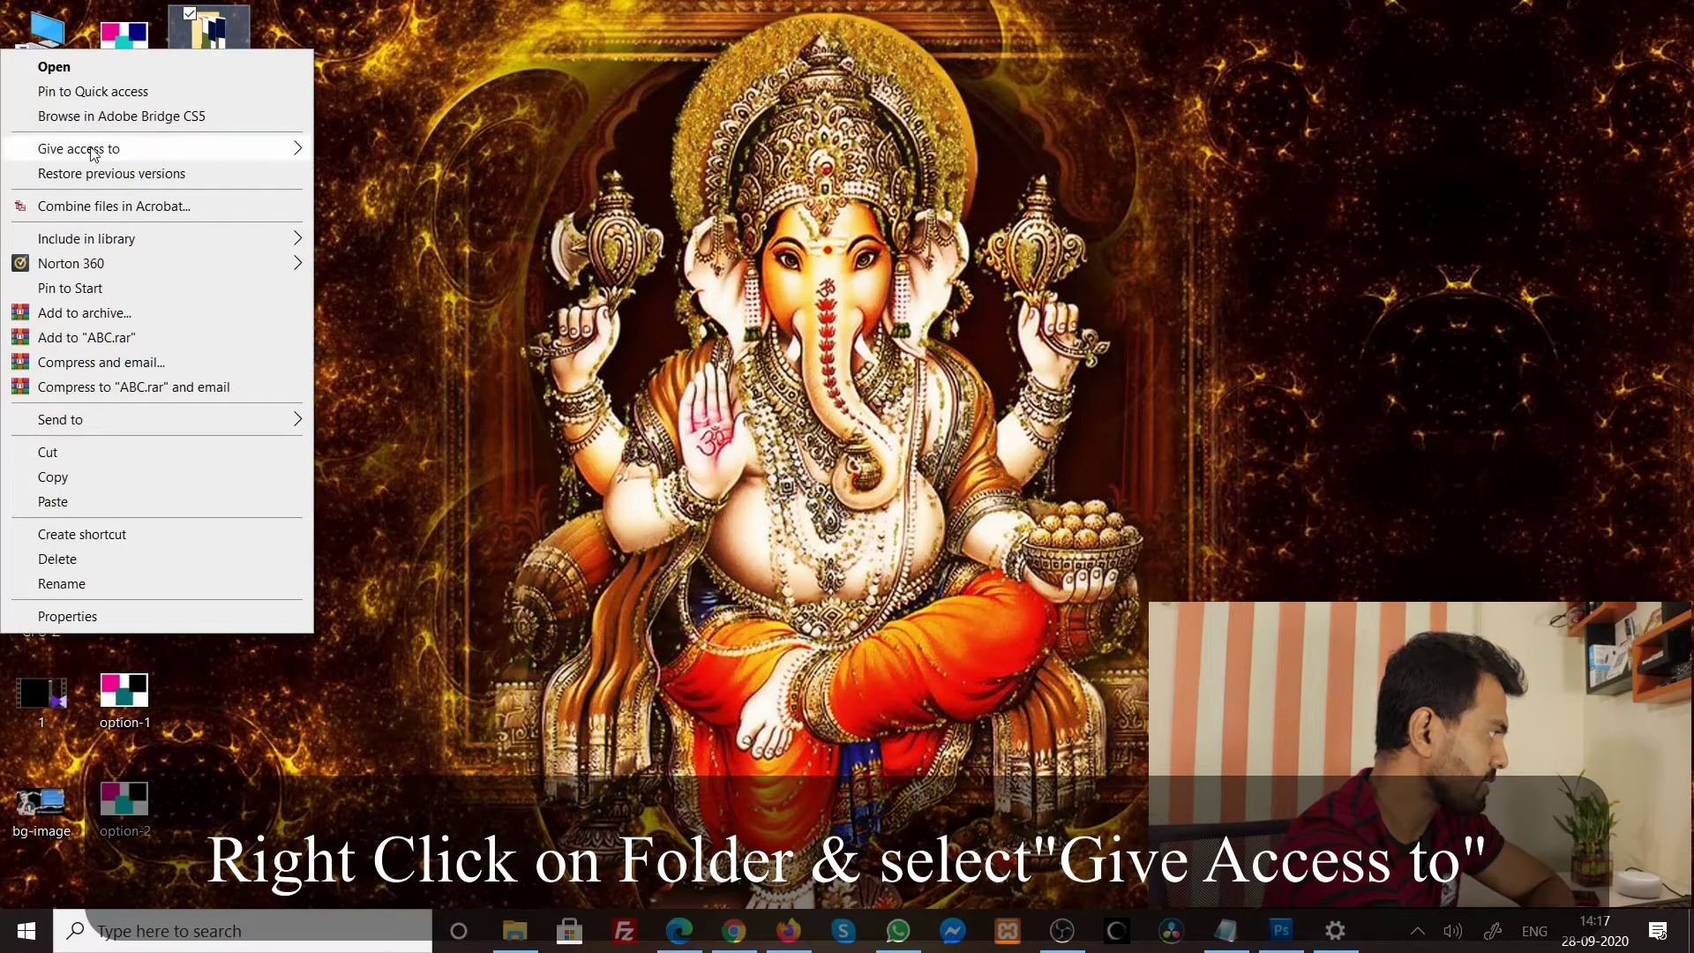
mouse_move(97, 152)
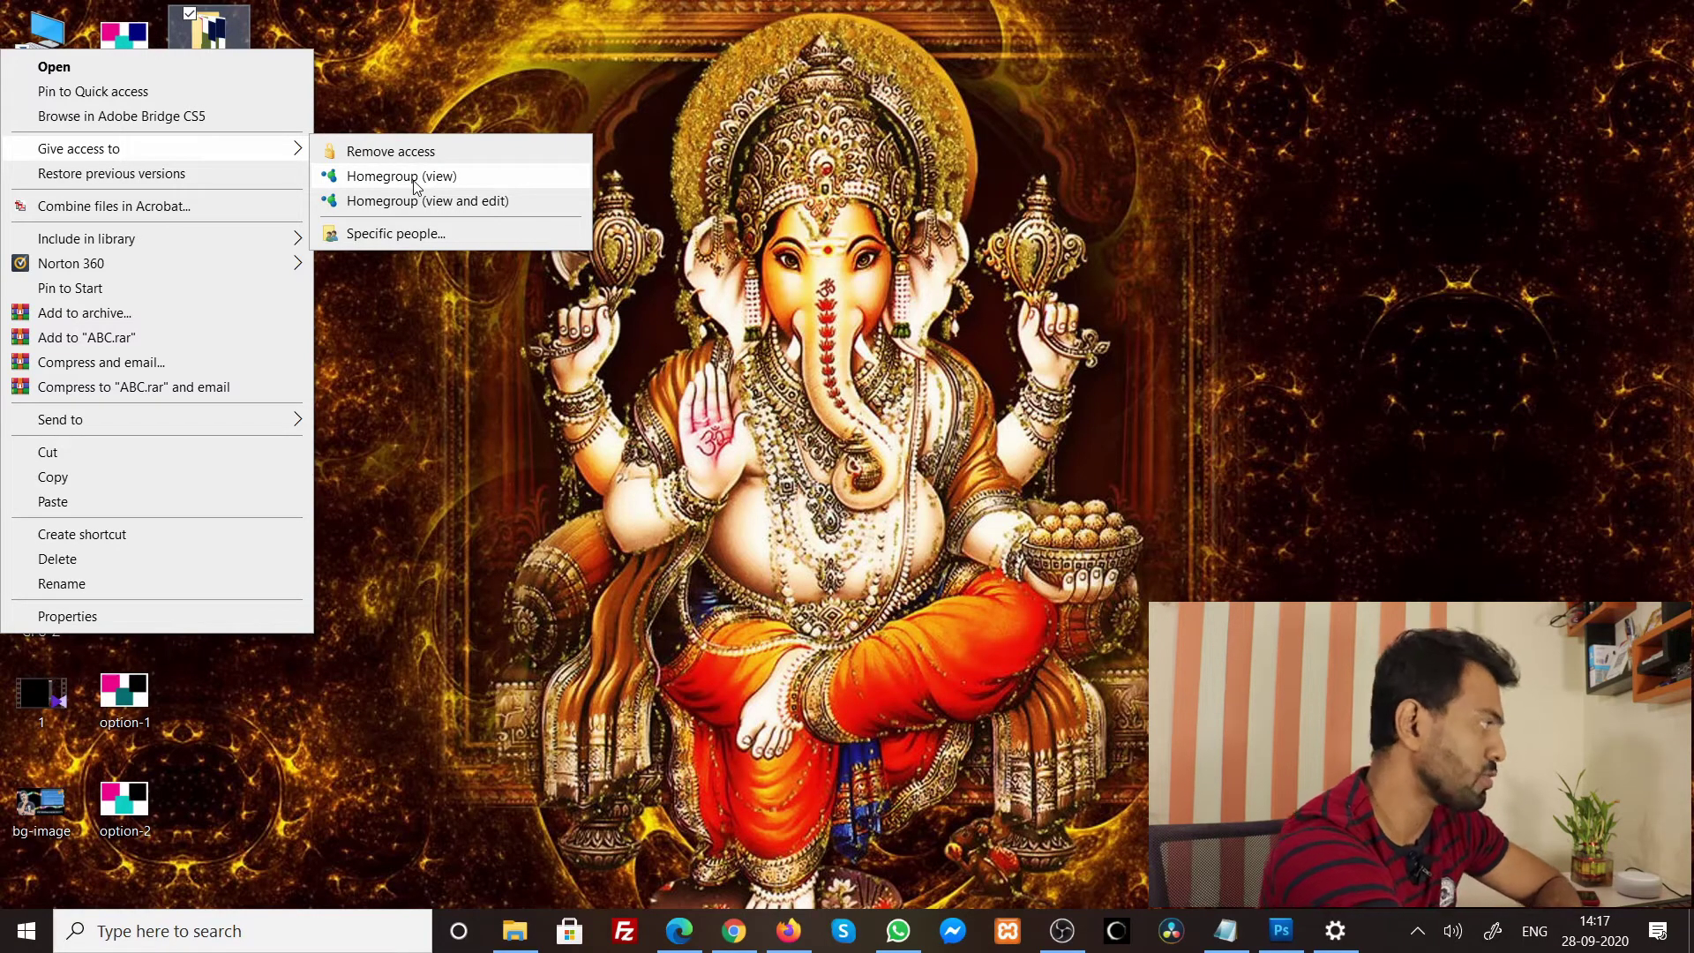
click(410, 234)
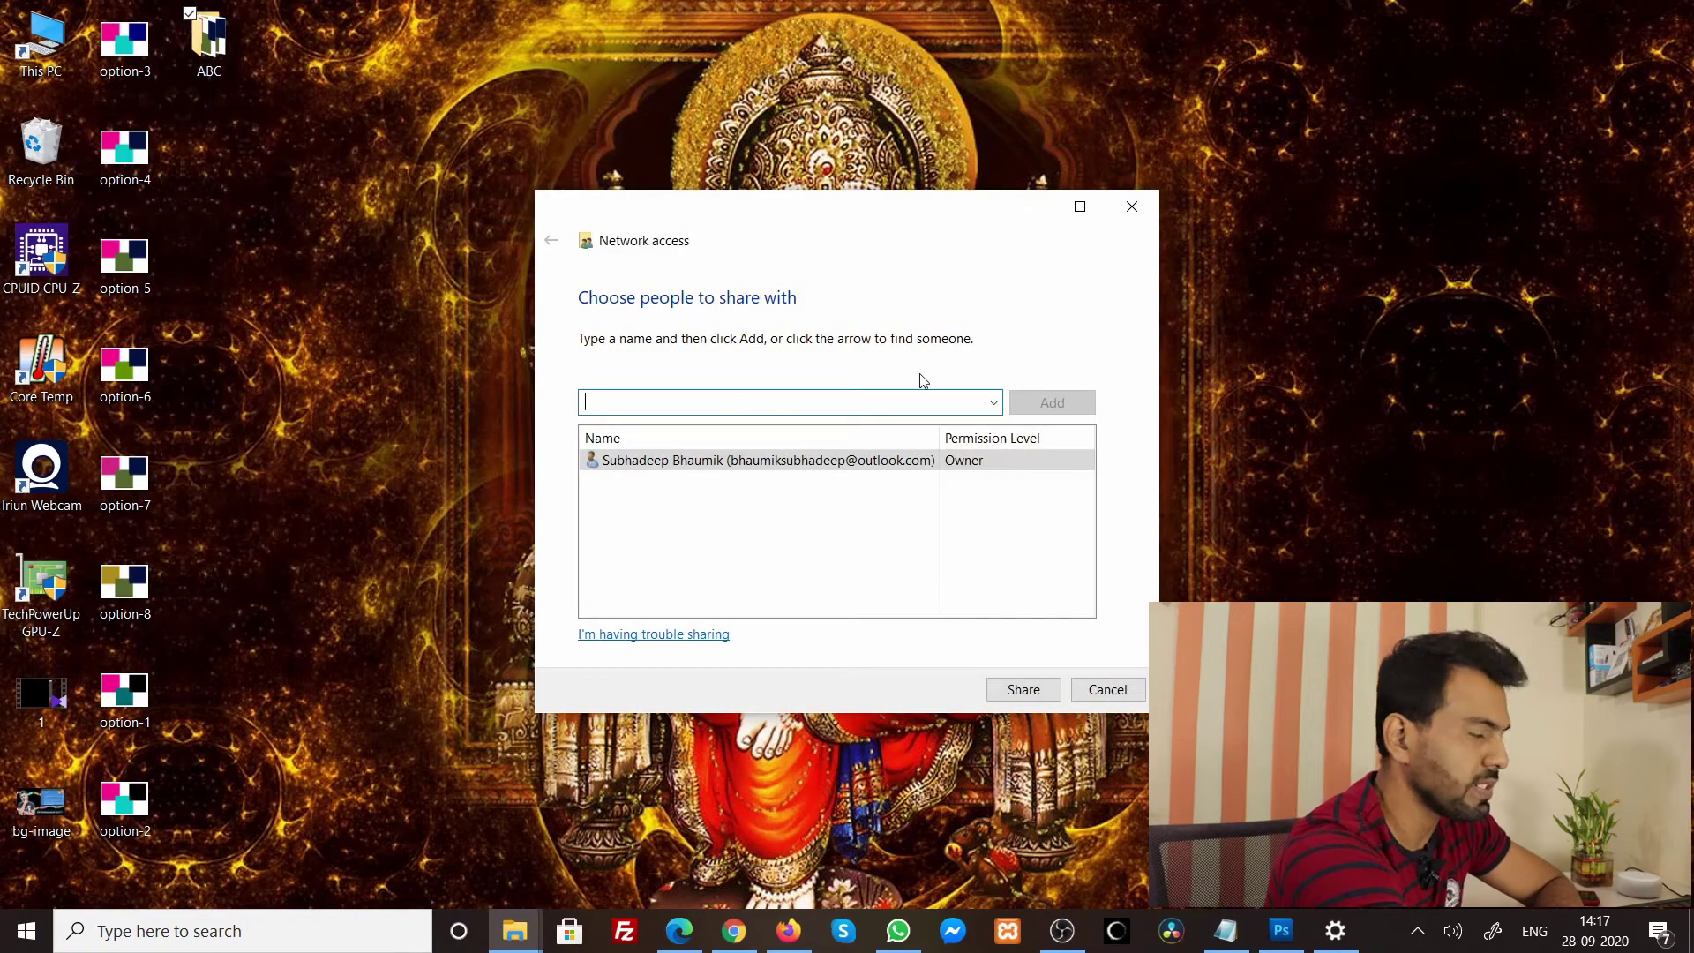
click(994, 403)
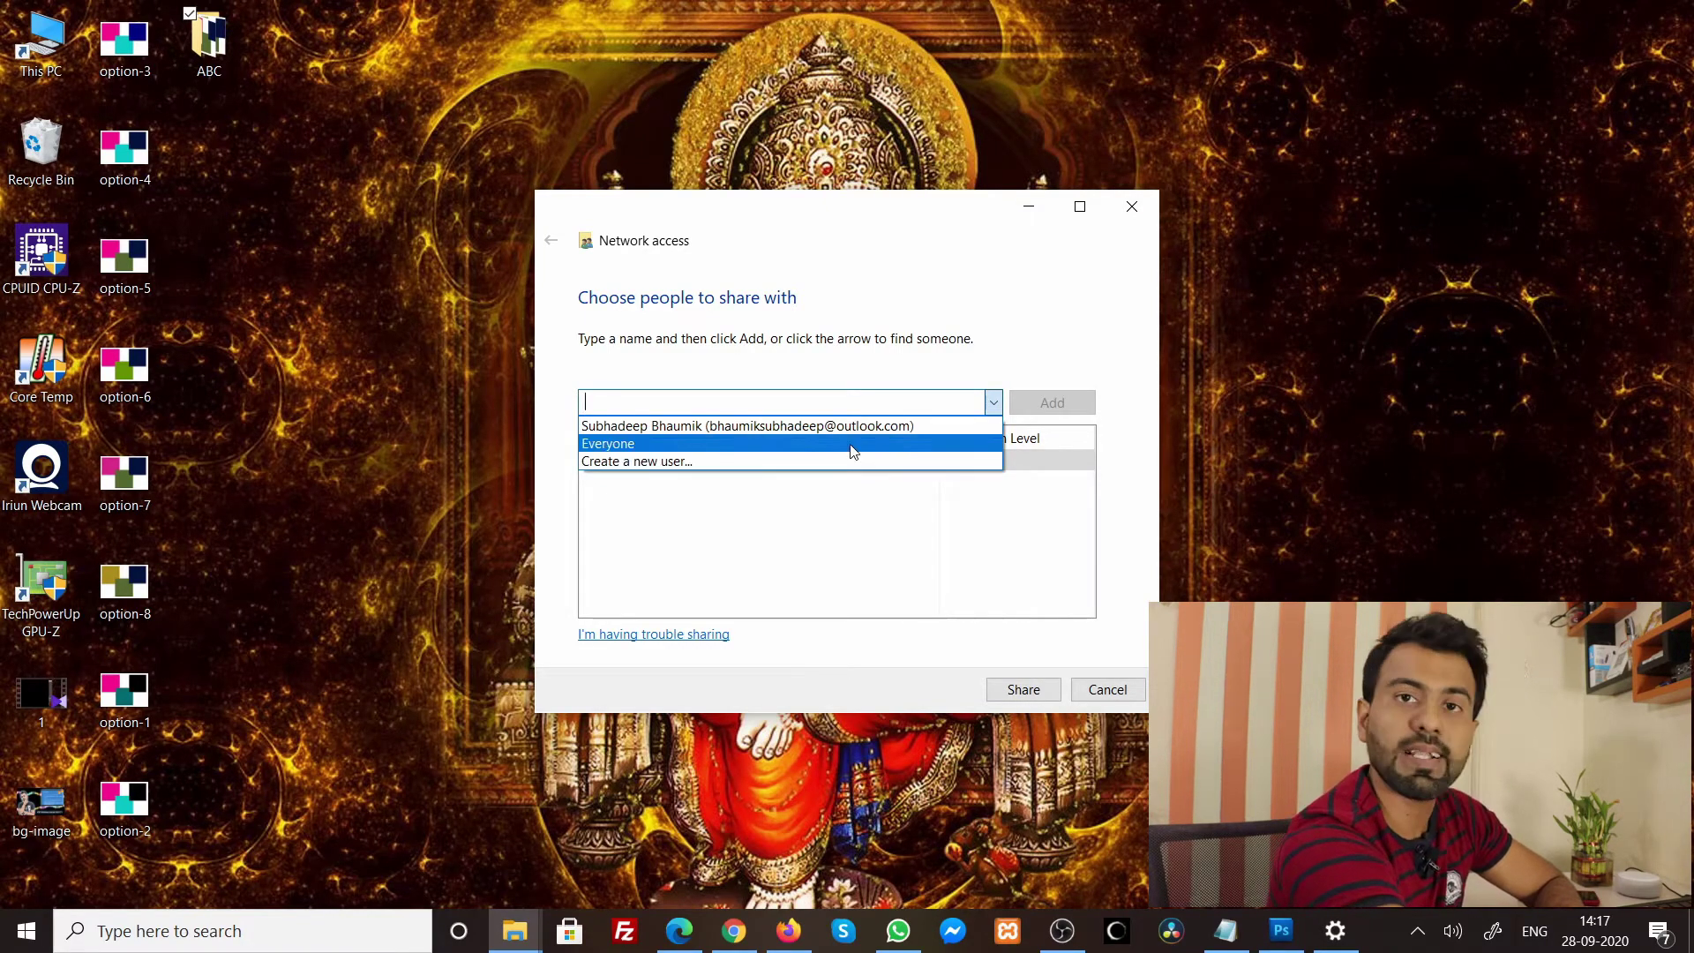
click(851, 444)
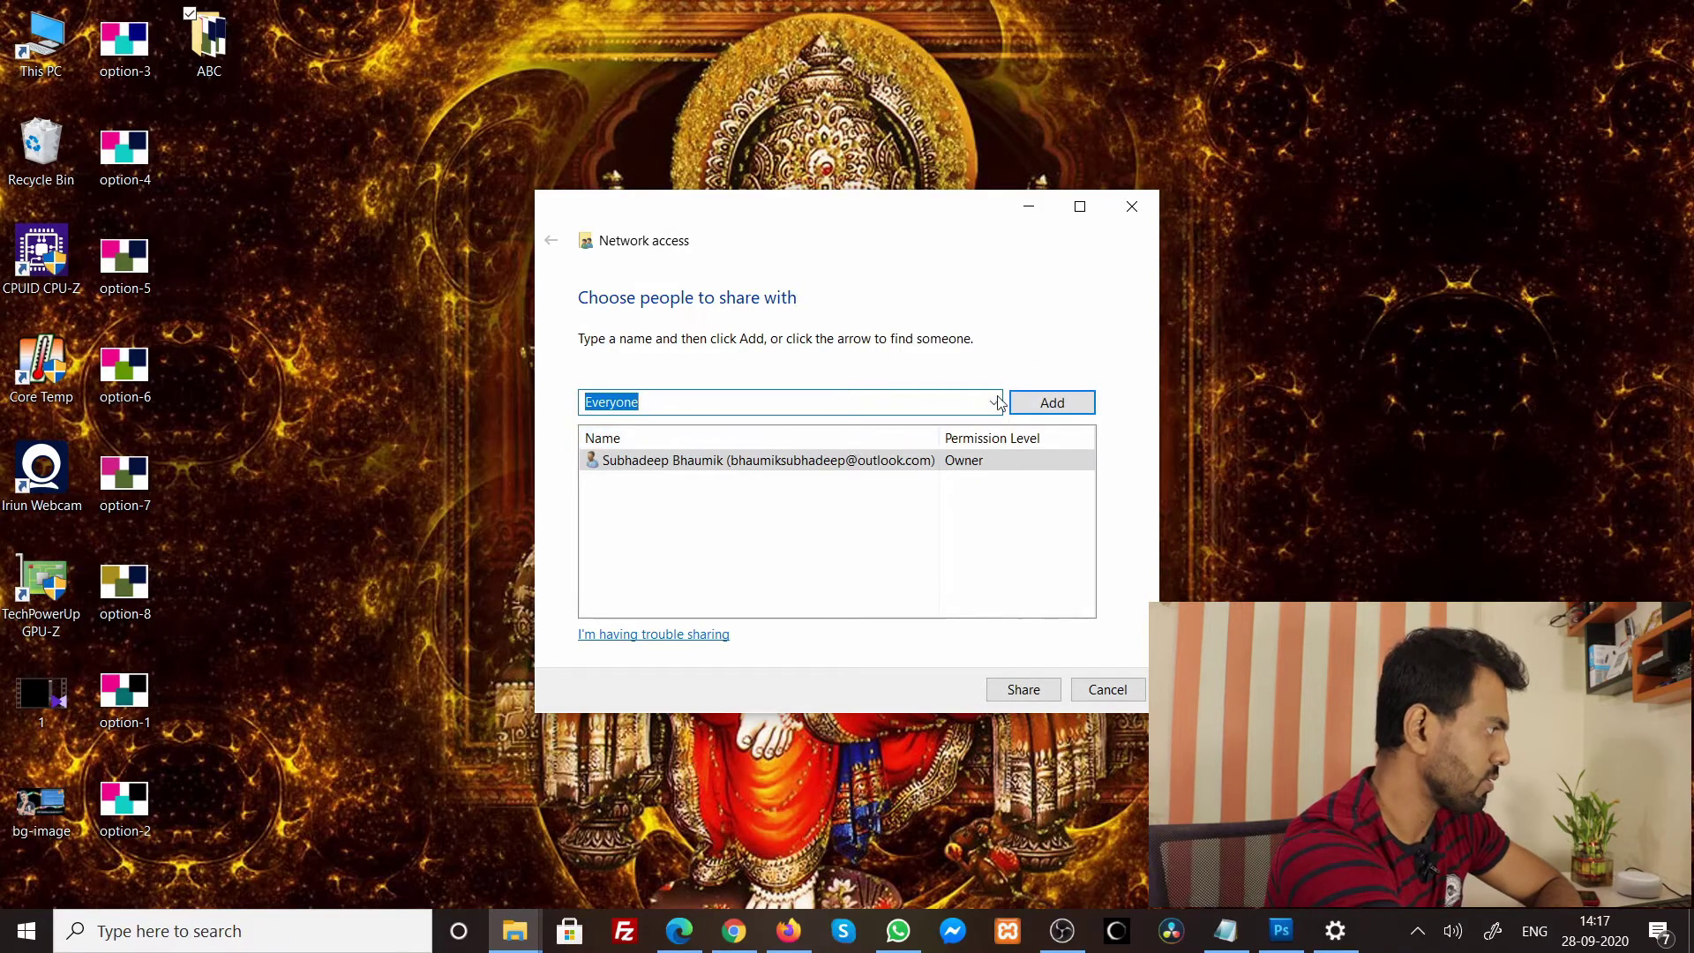
click(1056, 406)
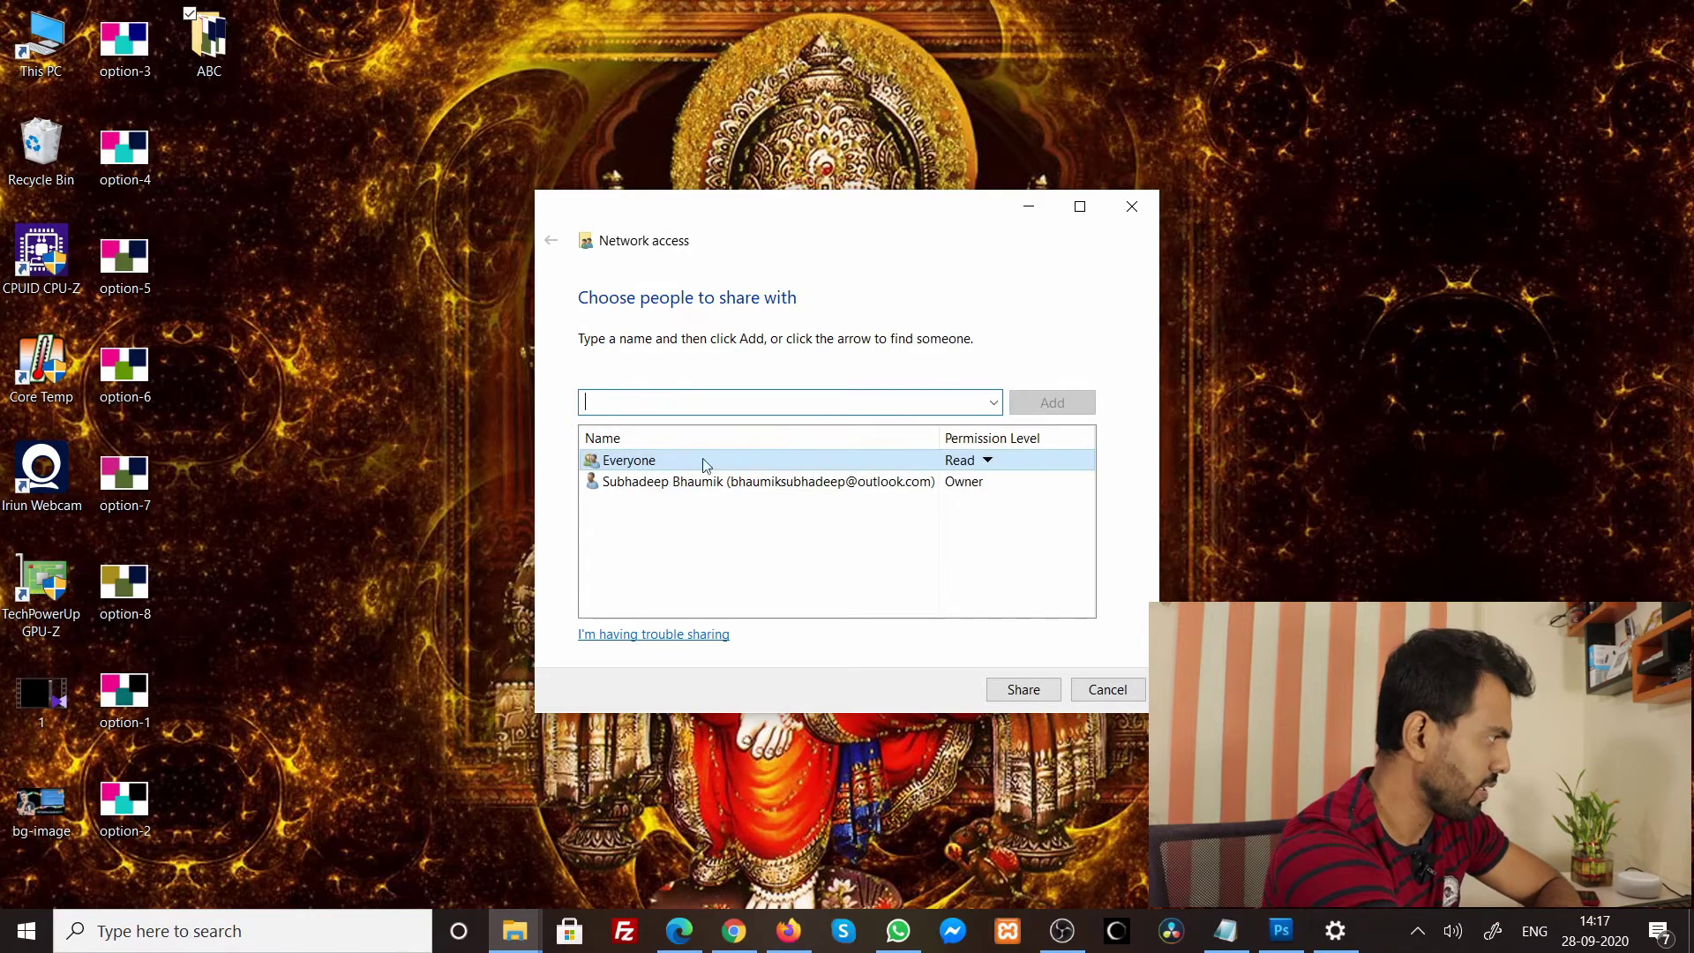
- Set Everyone's permission level to Read/Write and share the ABC folder
click(987, 461)
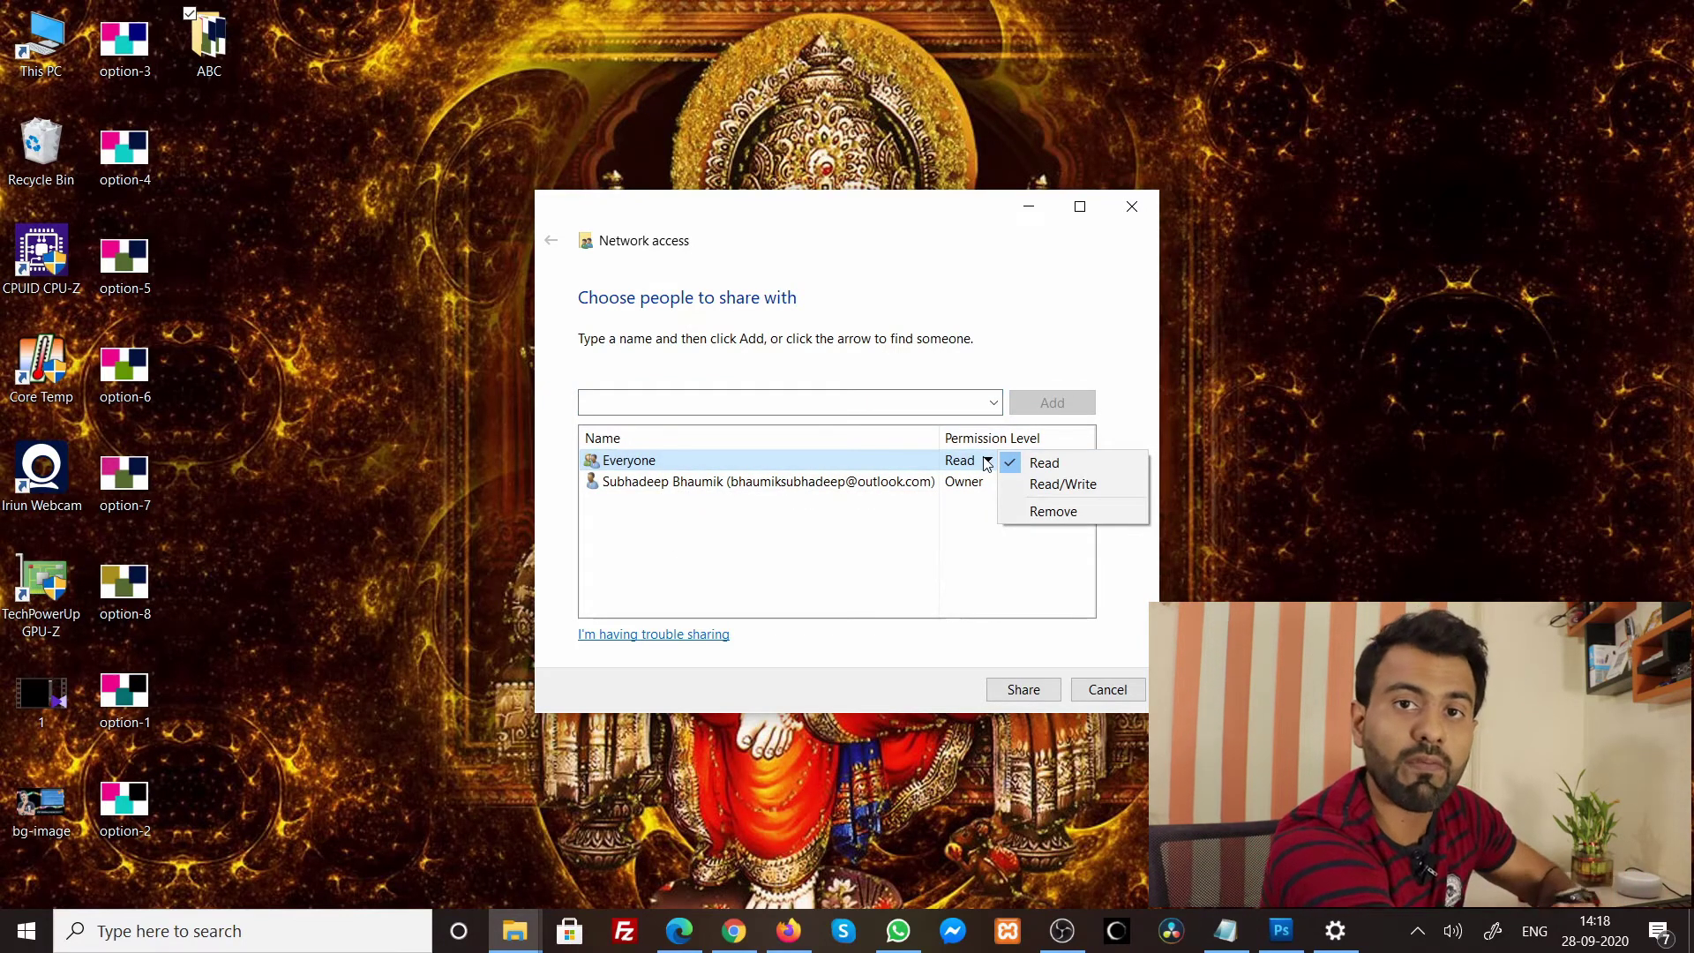
click(1066, 483)
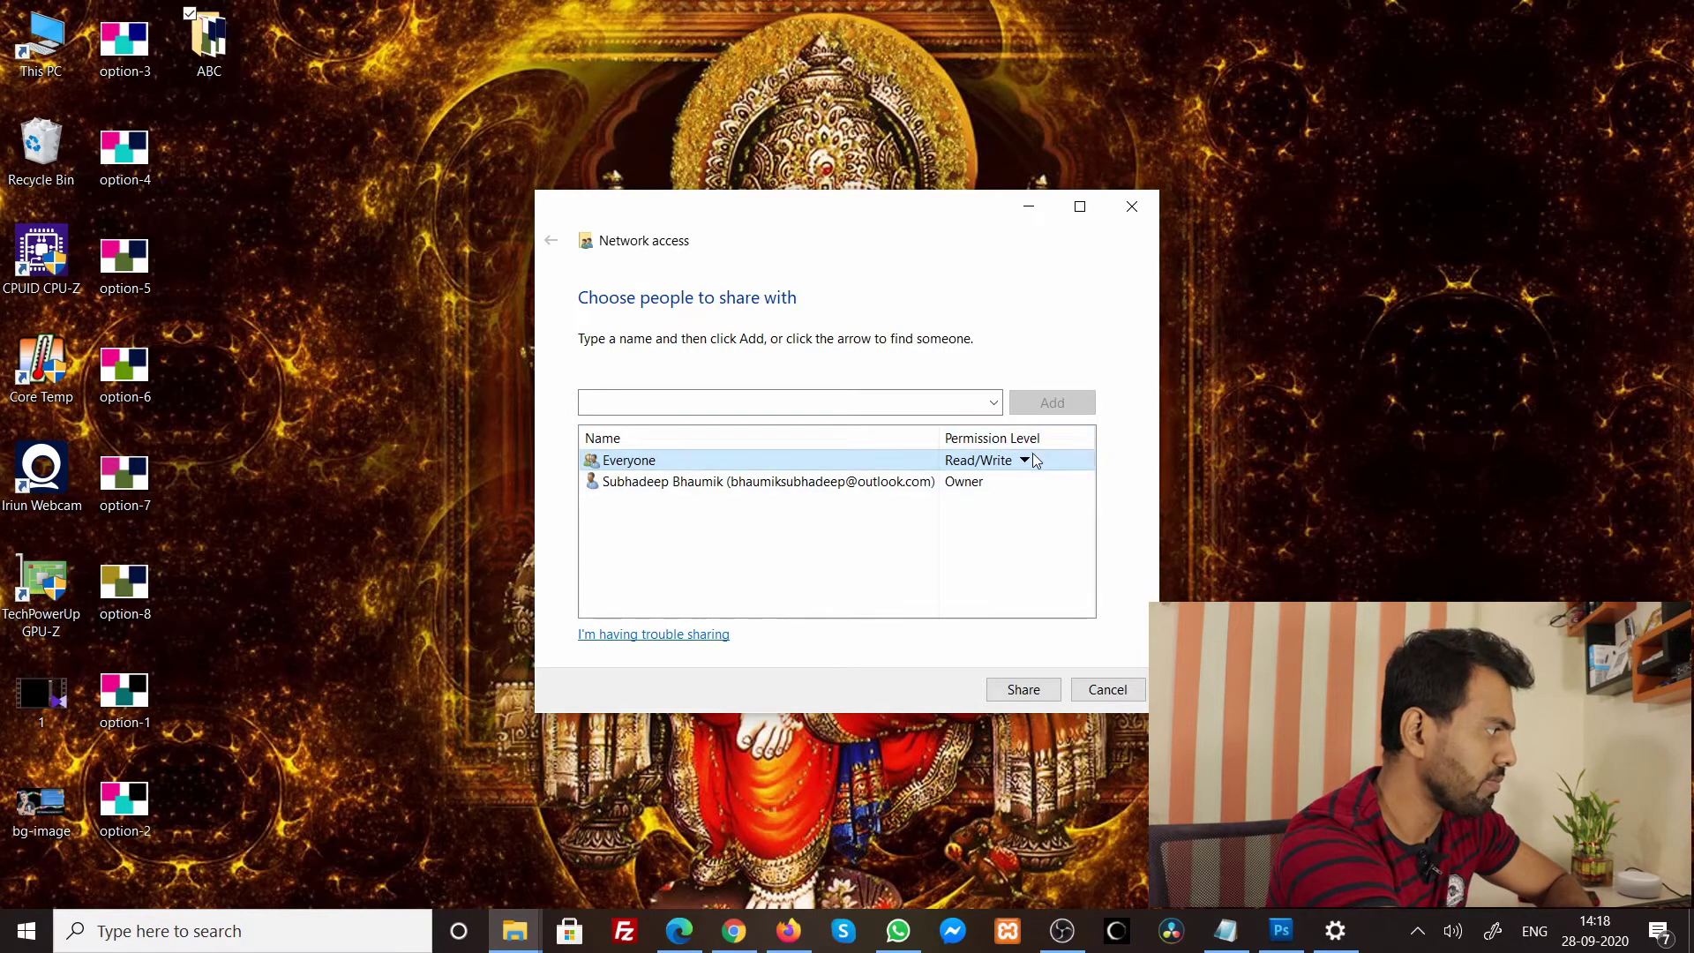
click(1030, 459)
click(1076, 484)
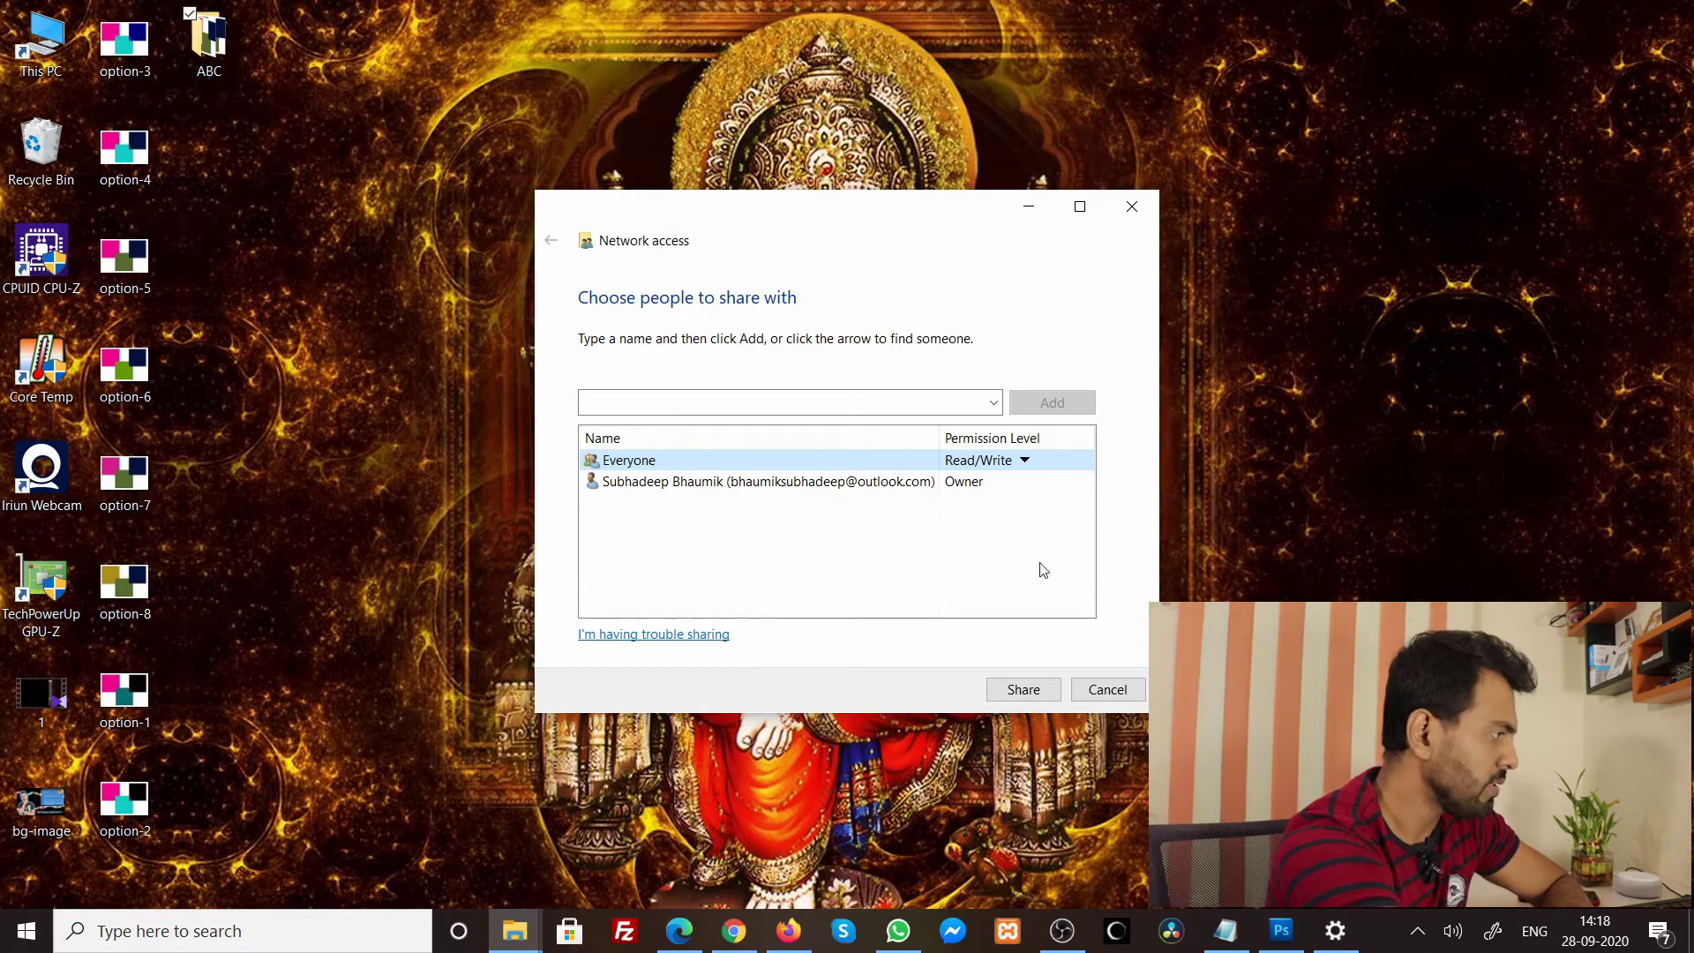
click(1043, 693)
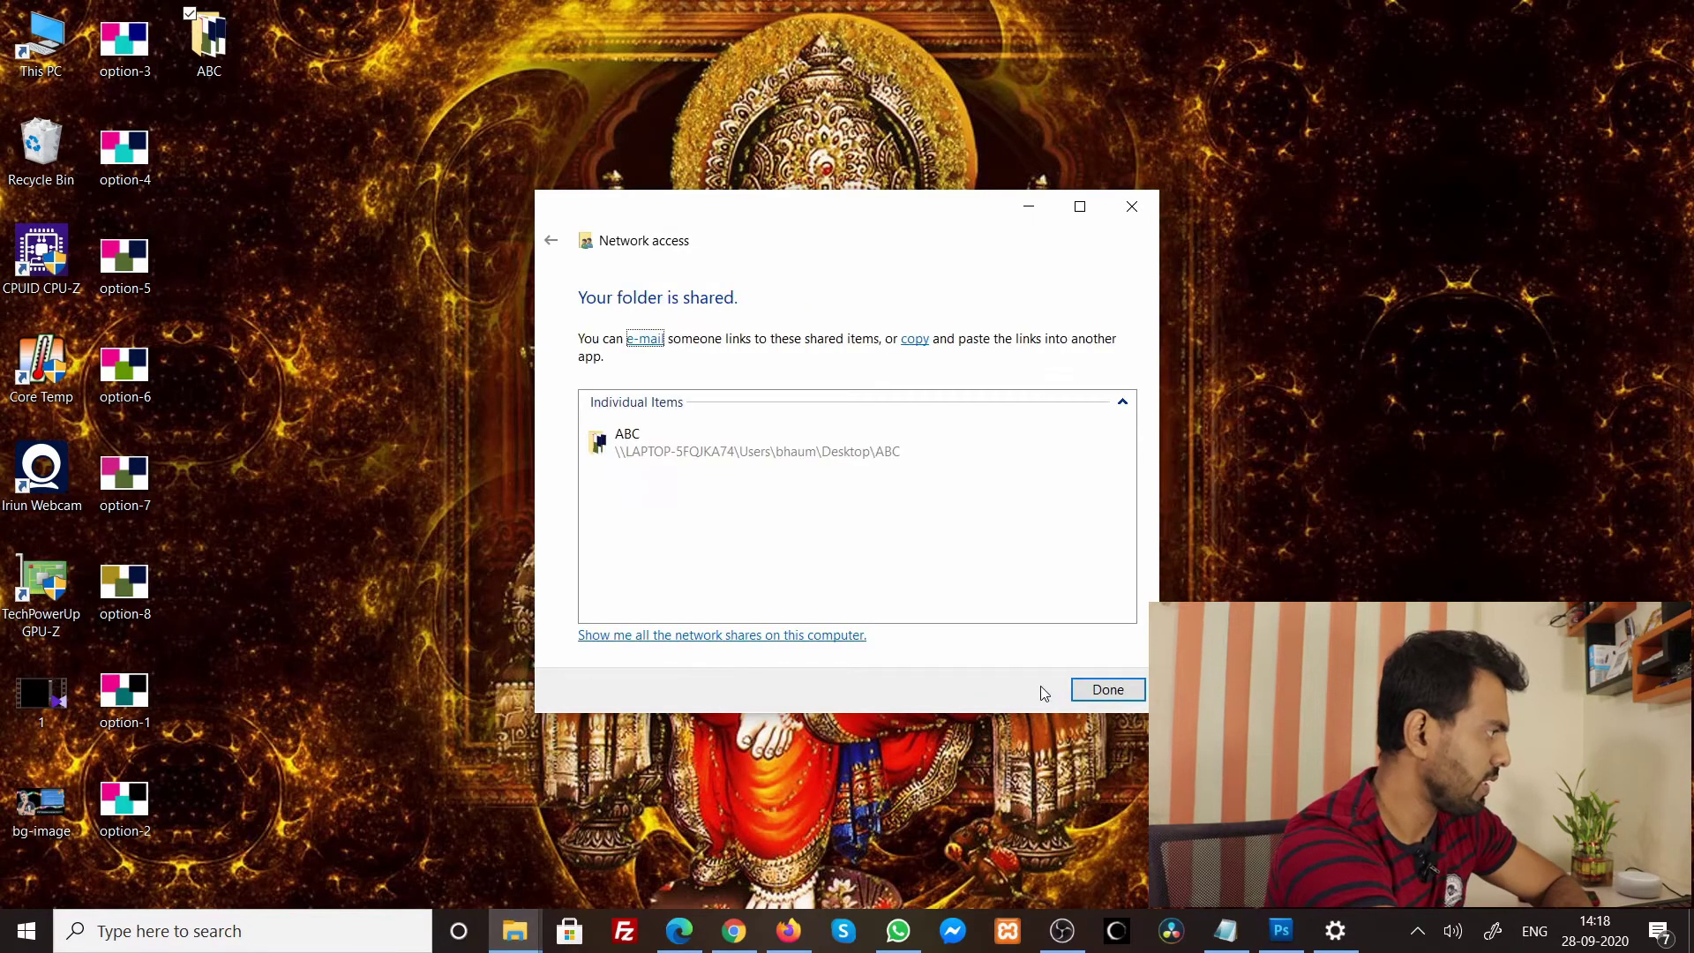
- Copy the network link of the shared ABC folder
click(819, 437)
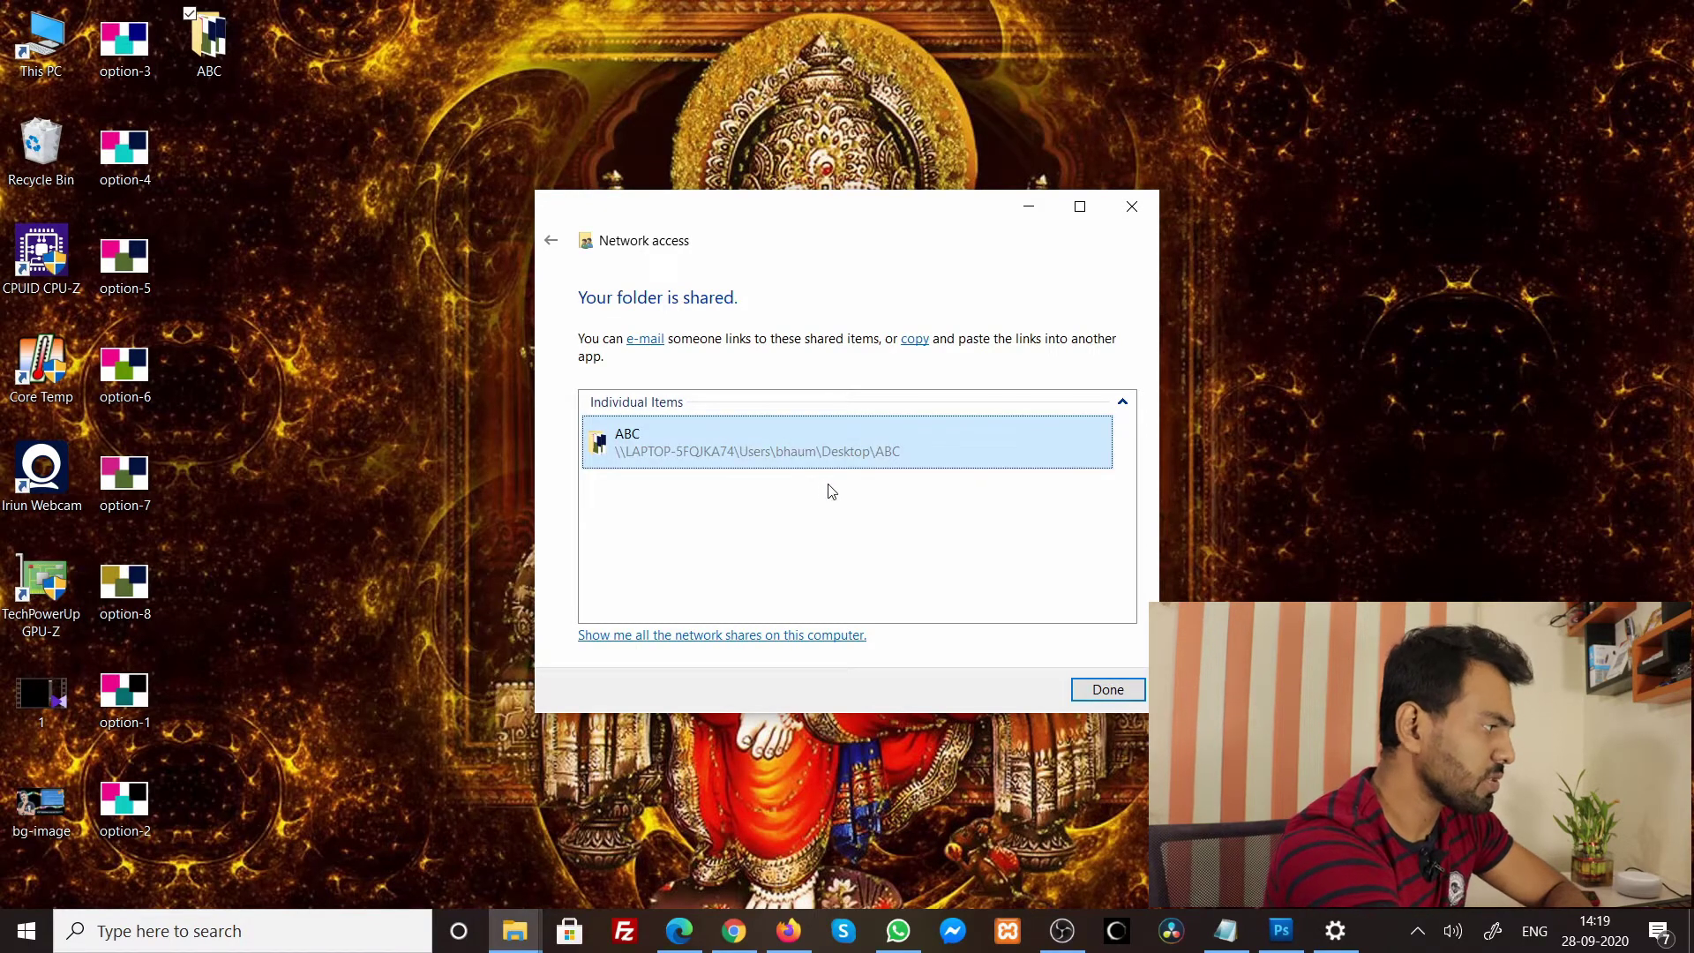
right_click(834, 432)
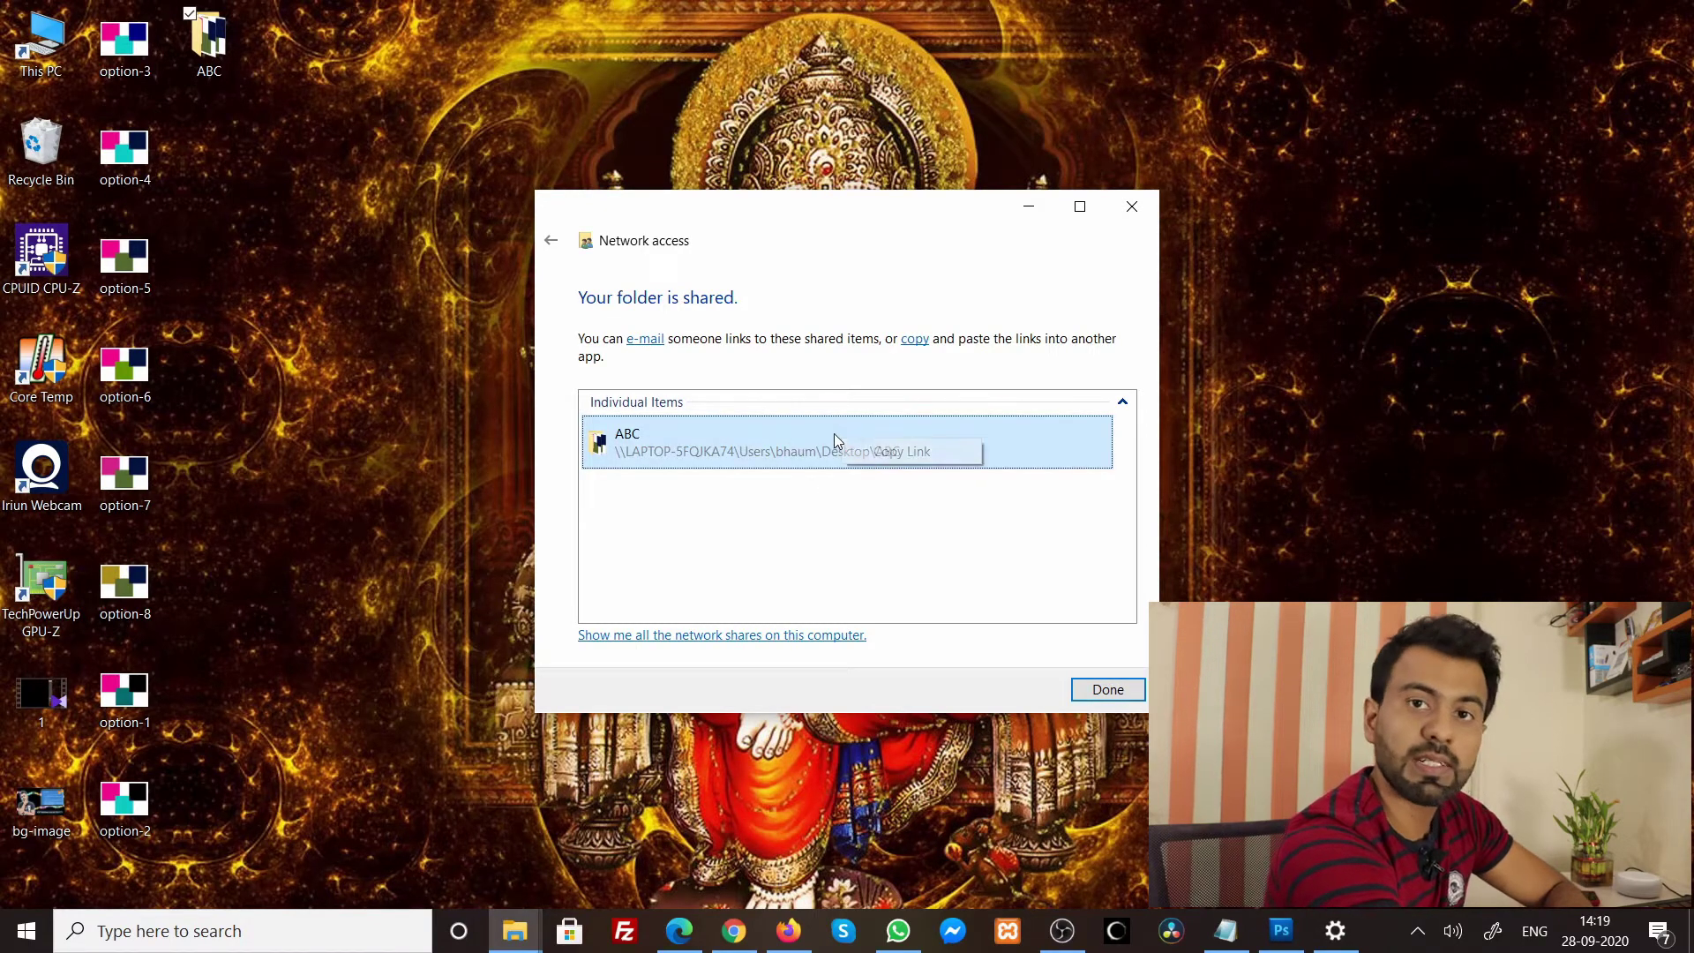
click(891, 452)
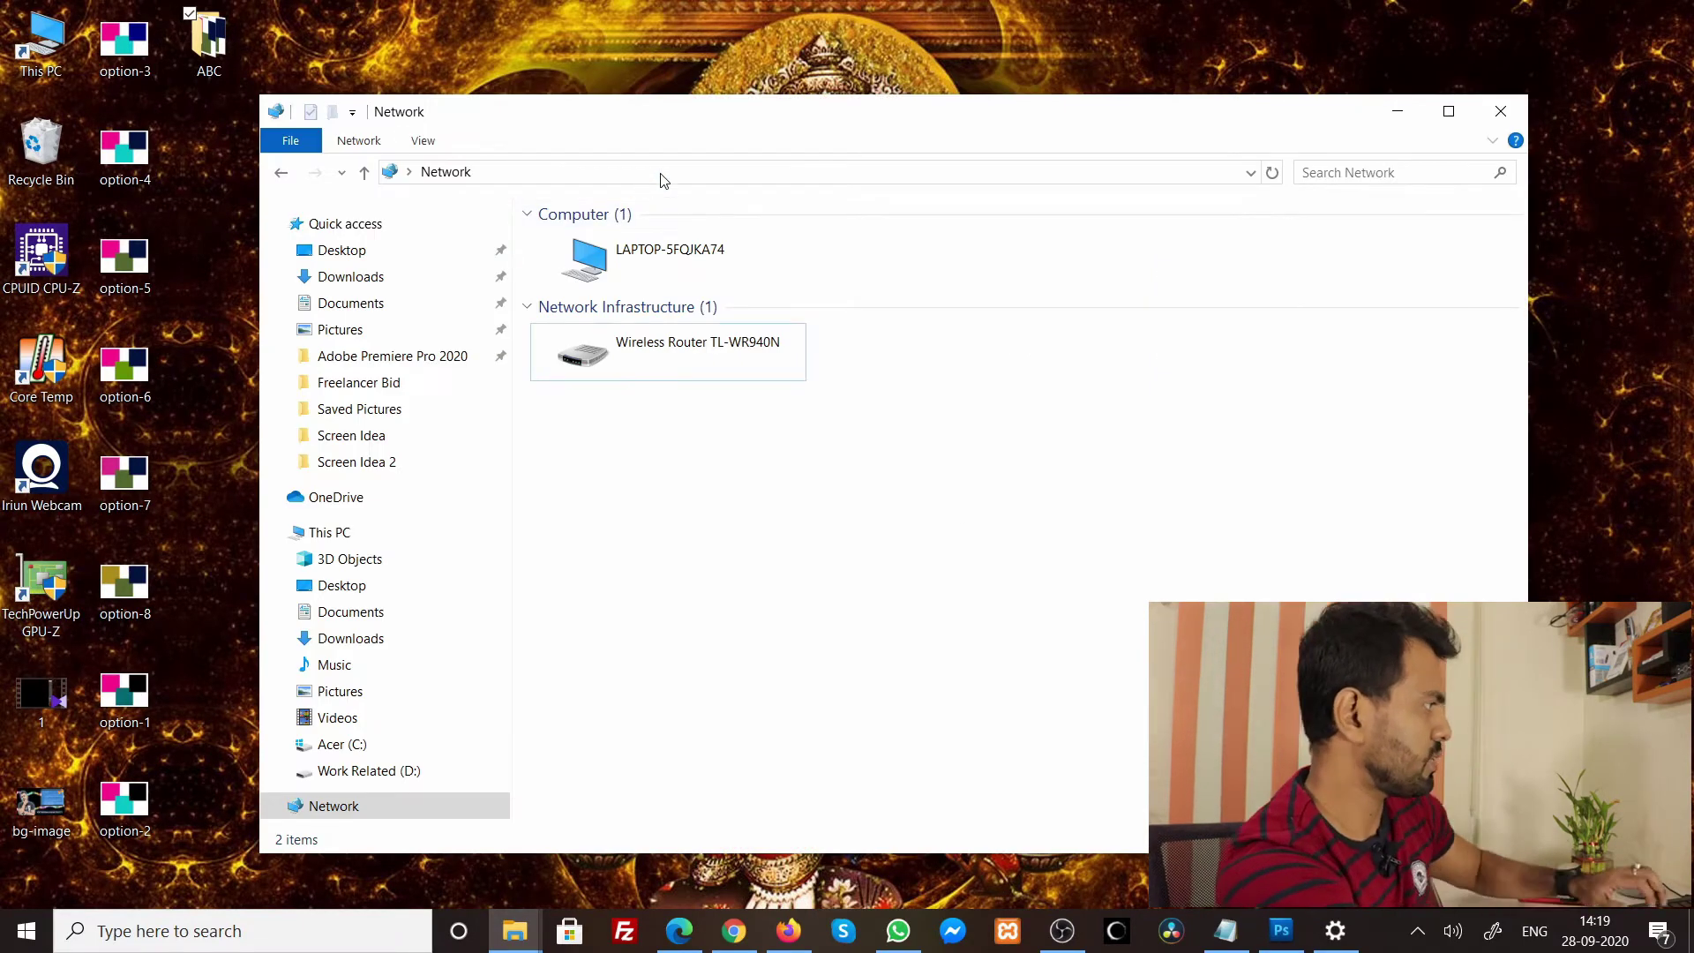
- Open the shared ABC folder from the Network window using the copied link, trimmed of its leading name and both parentheses
click(664, 173)
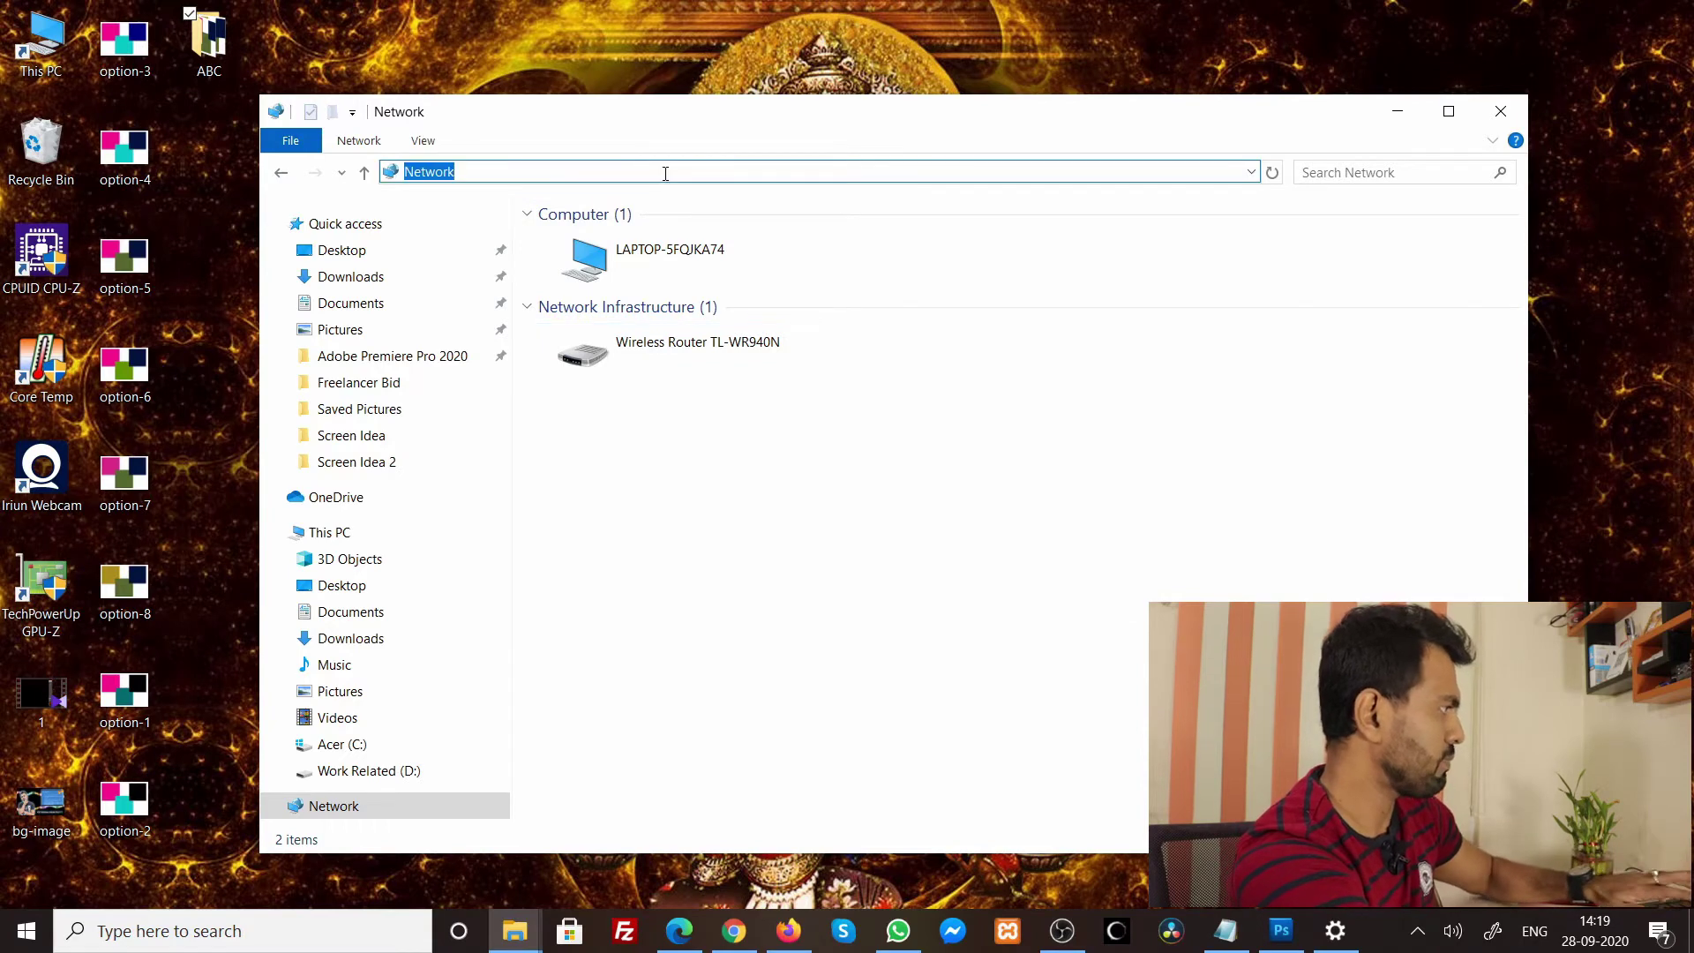
key(ctrl+v)
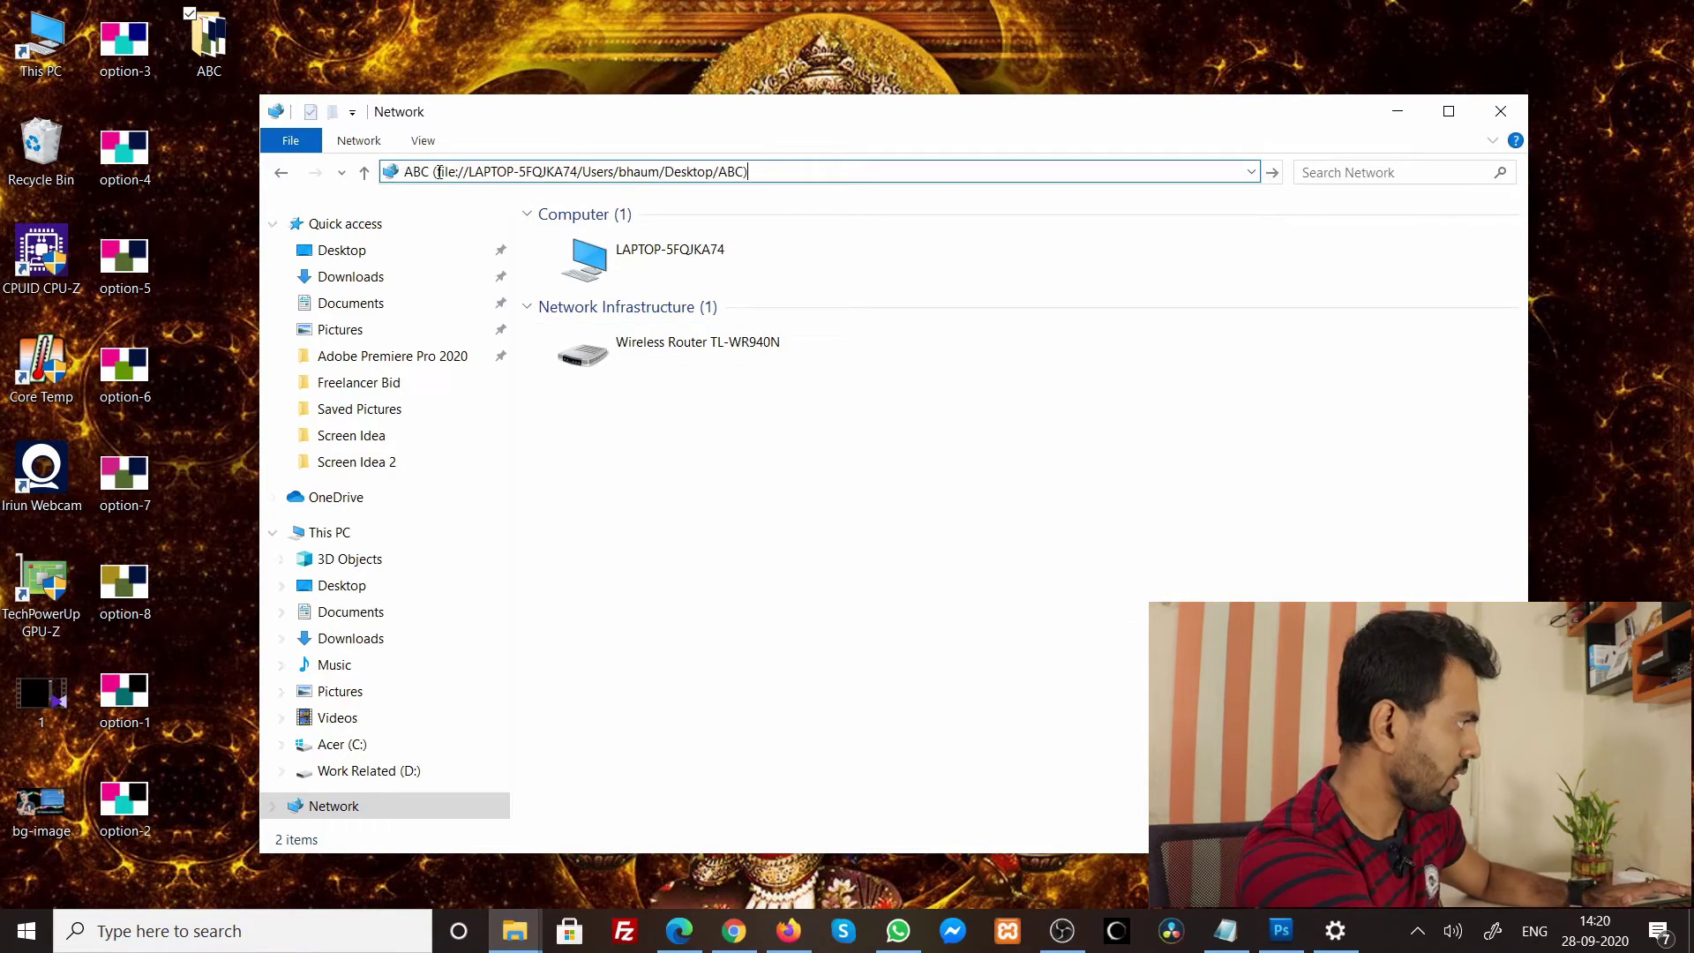
drag(435, 171, 366, 180)
key(BackSpace)
click(733, 173)
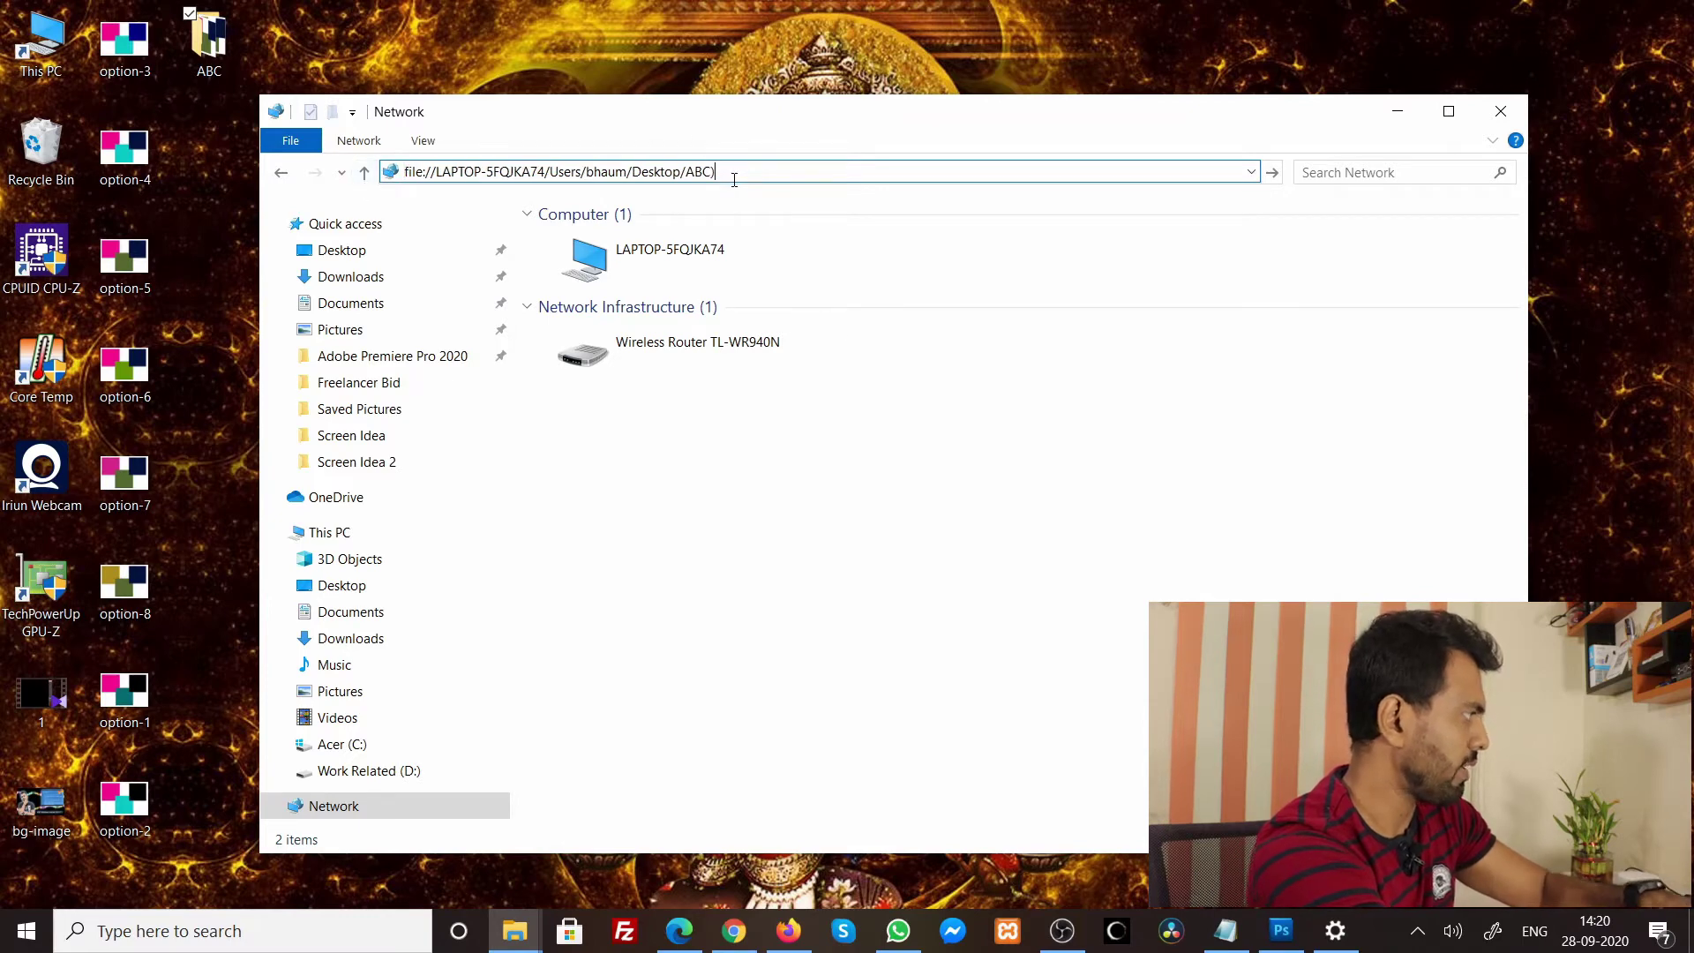
key(BackSpace)
key(Return)
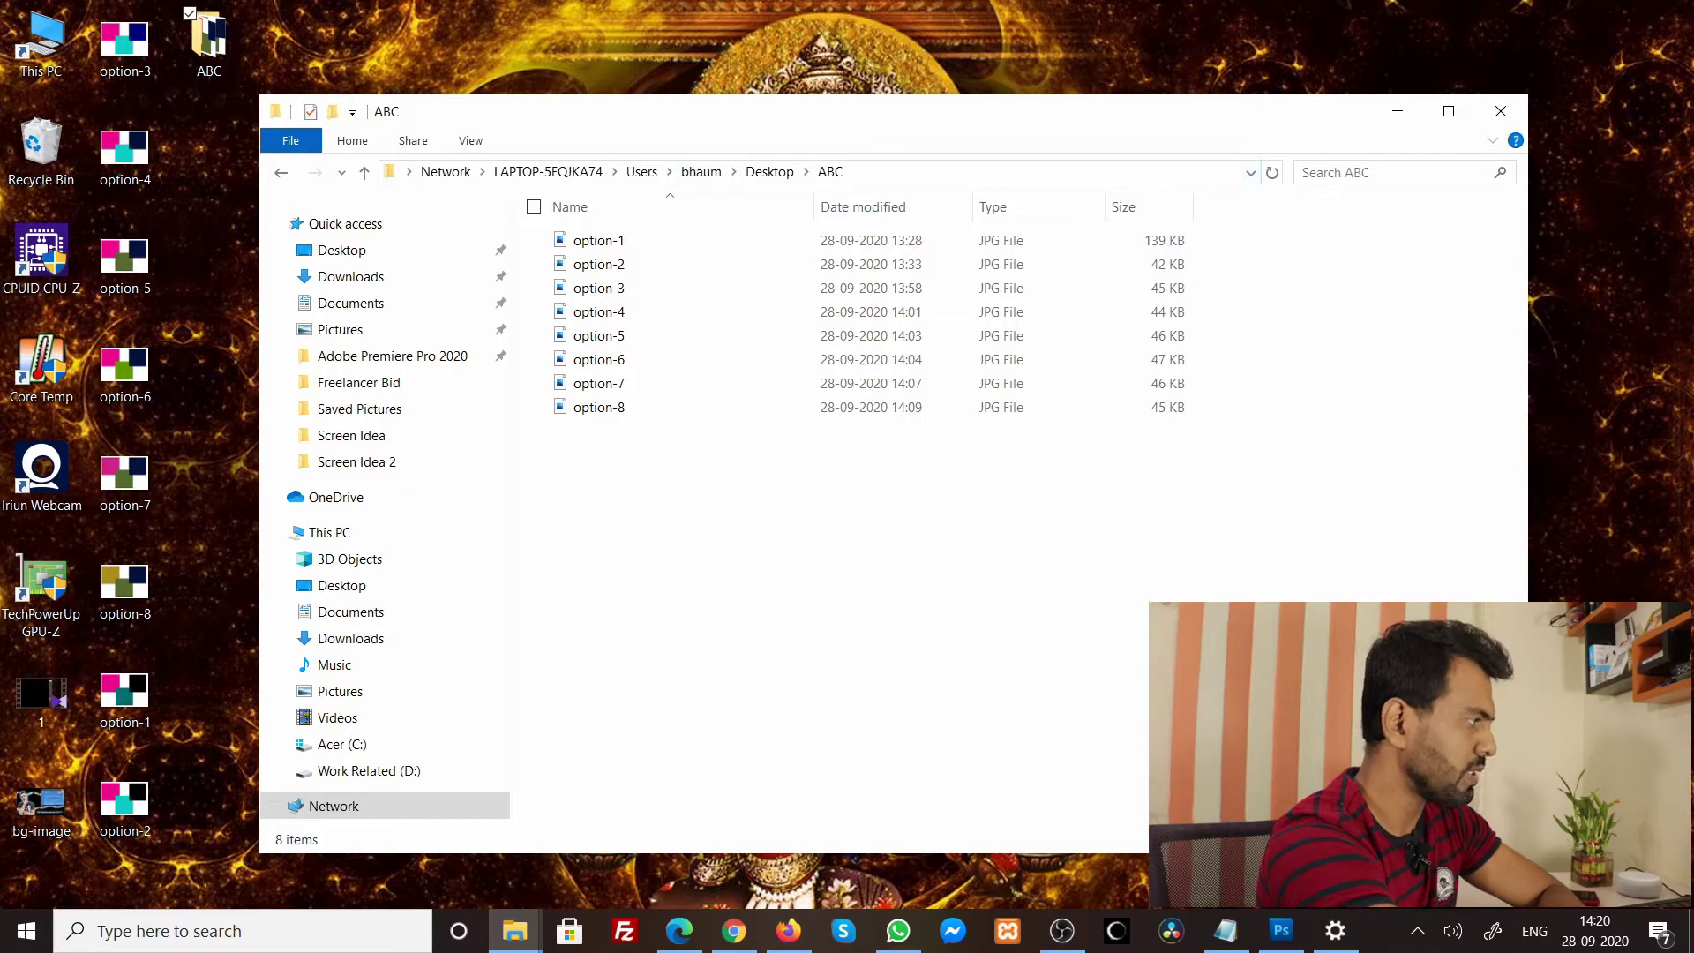
- Show the shared network folder's images as large thumbnails and close its window
click(1515, 839)
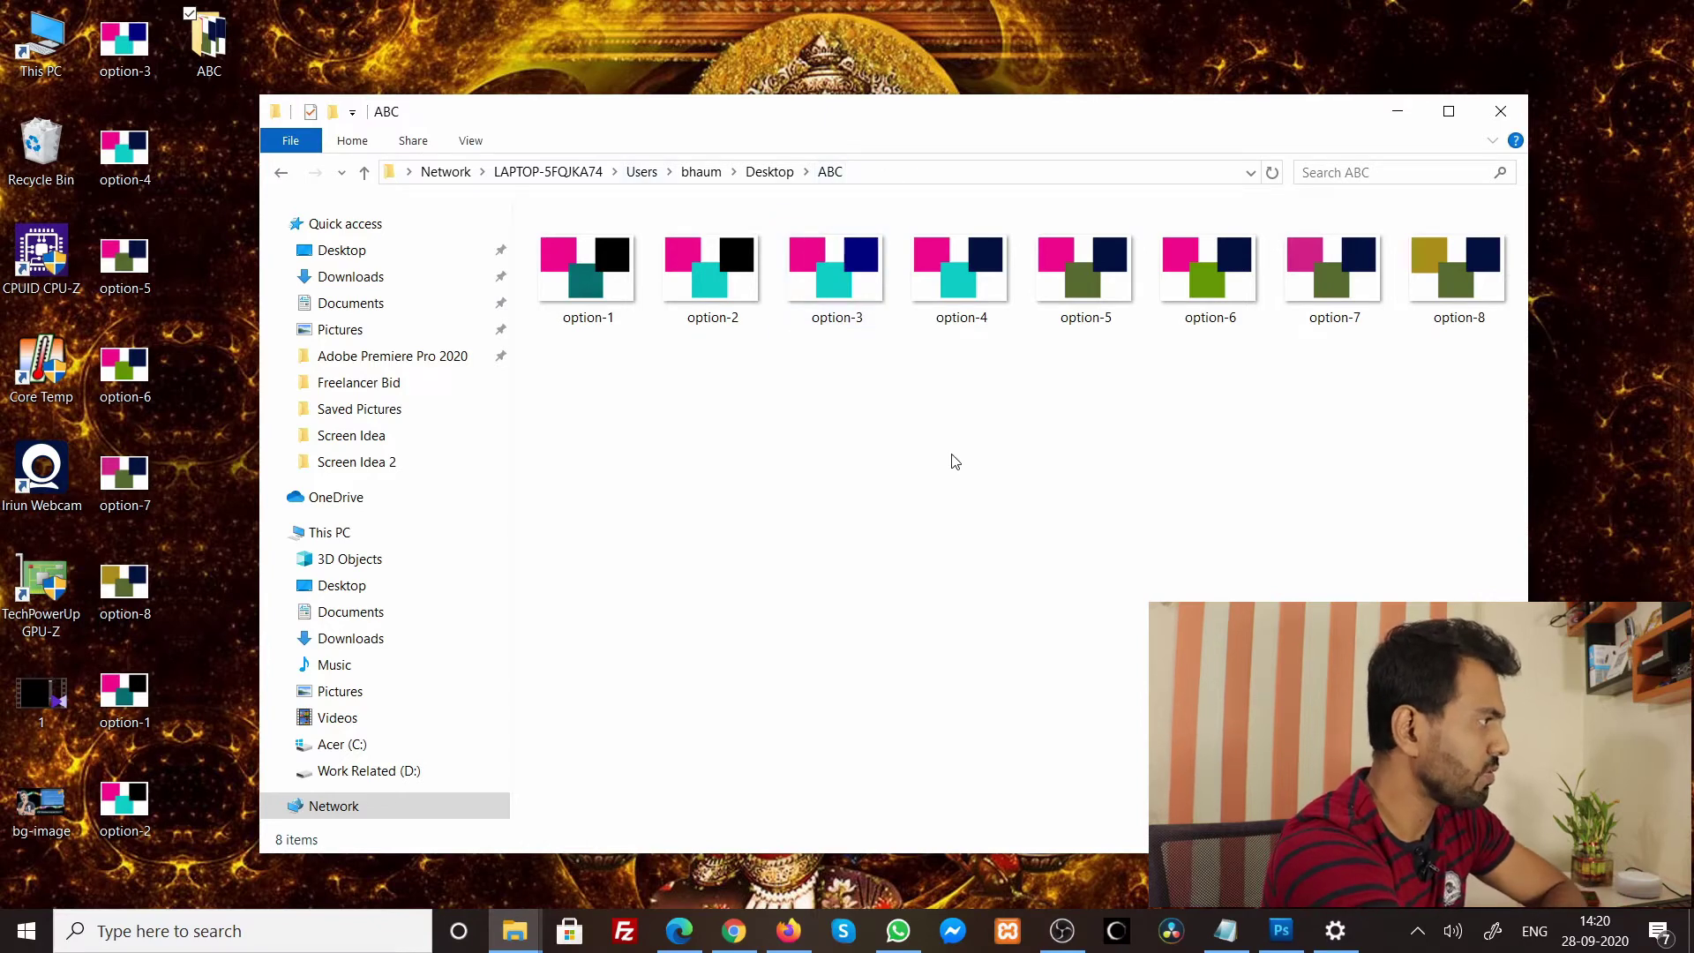
click(1499, 111)
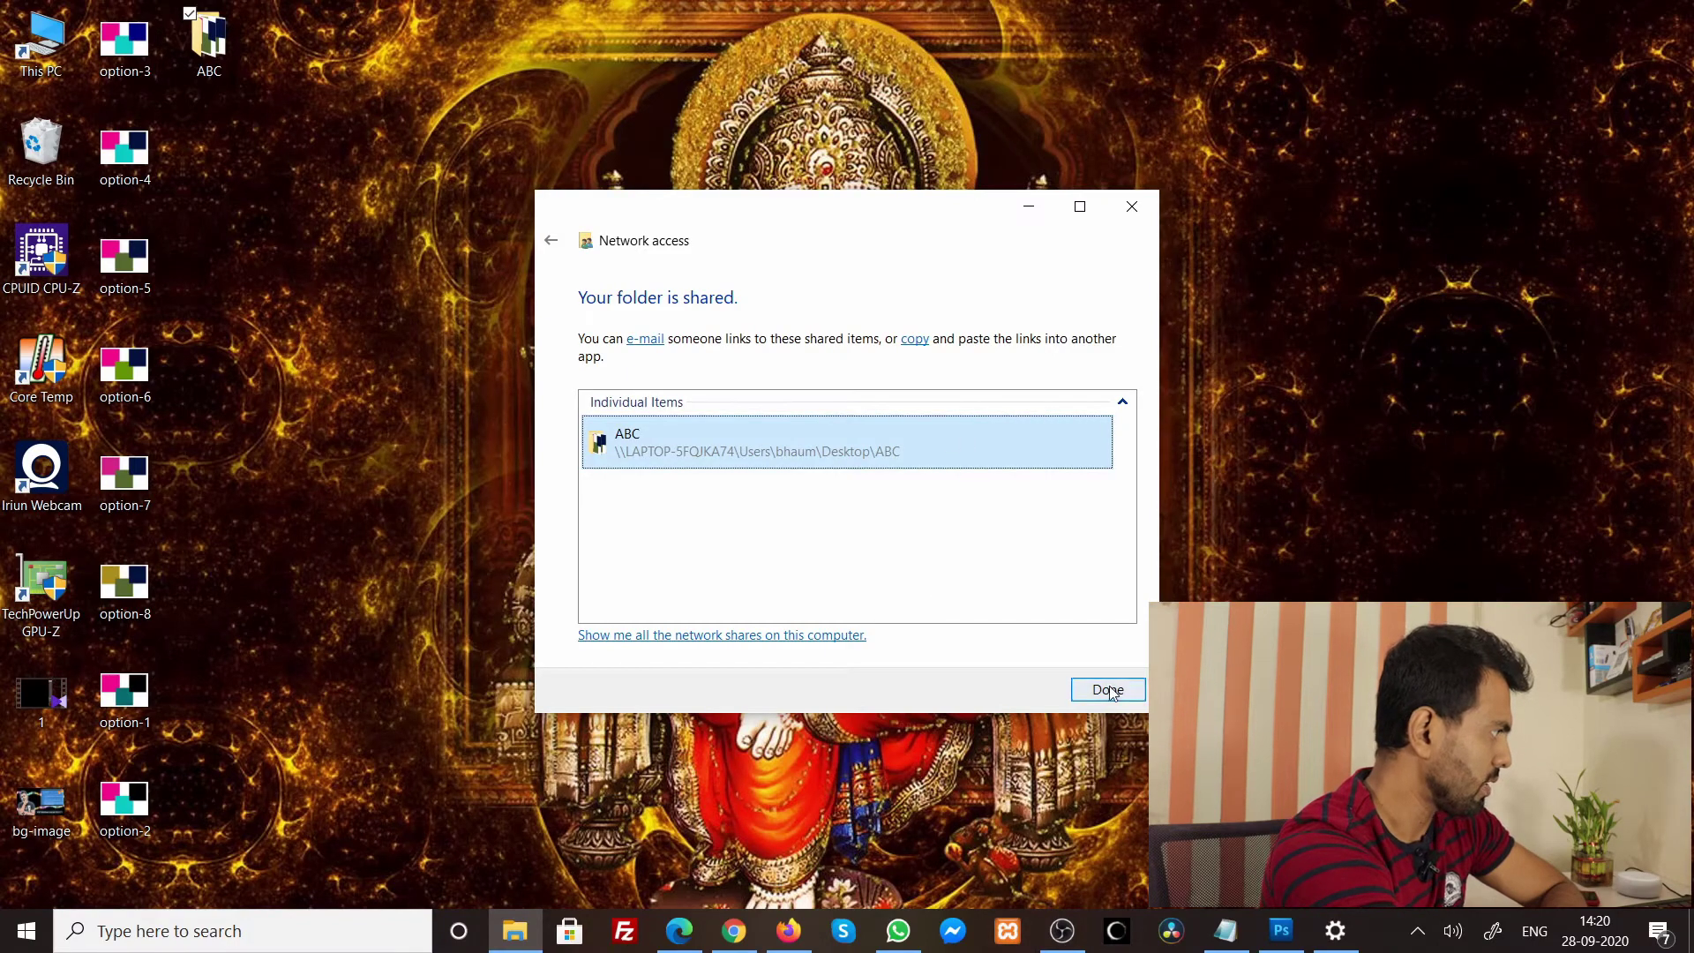
- Return to choosing people to share the ABC folder with and remove Everyone from the list
click(551, 240)
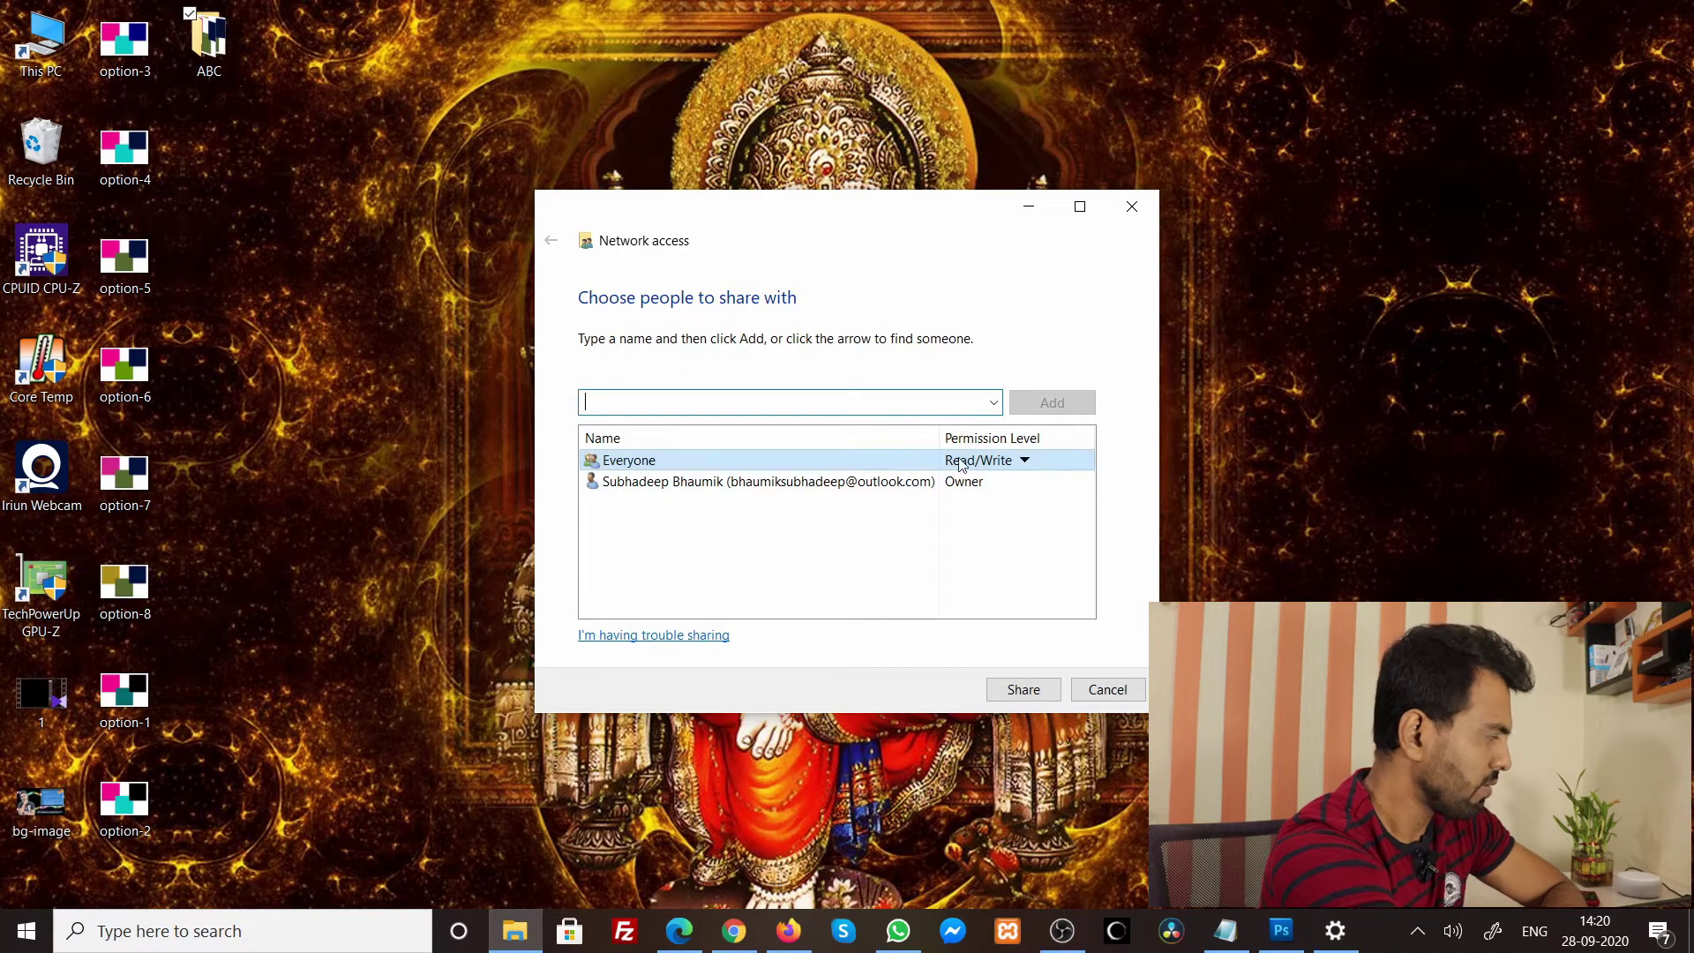
click(1023, 461)
click(1115, 515)
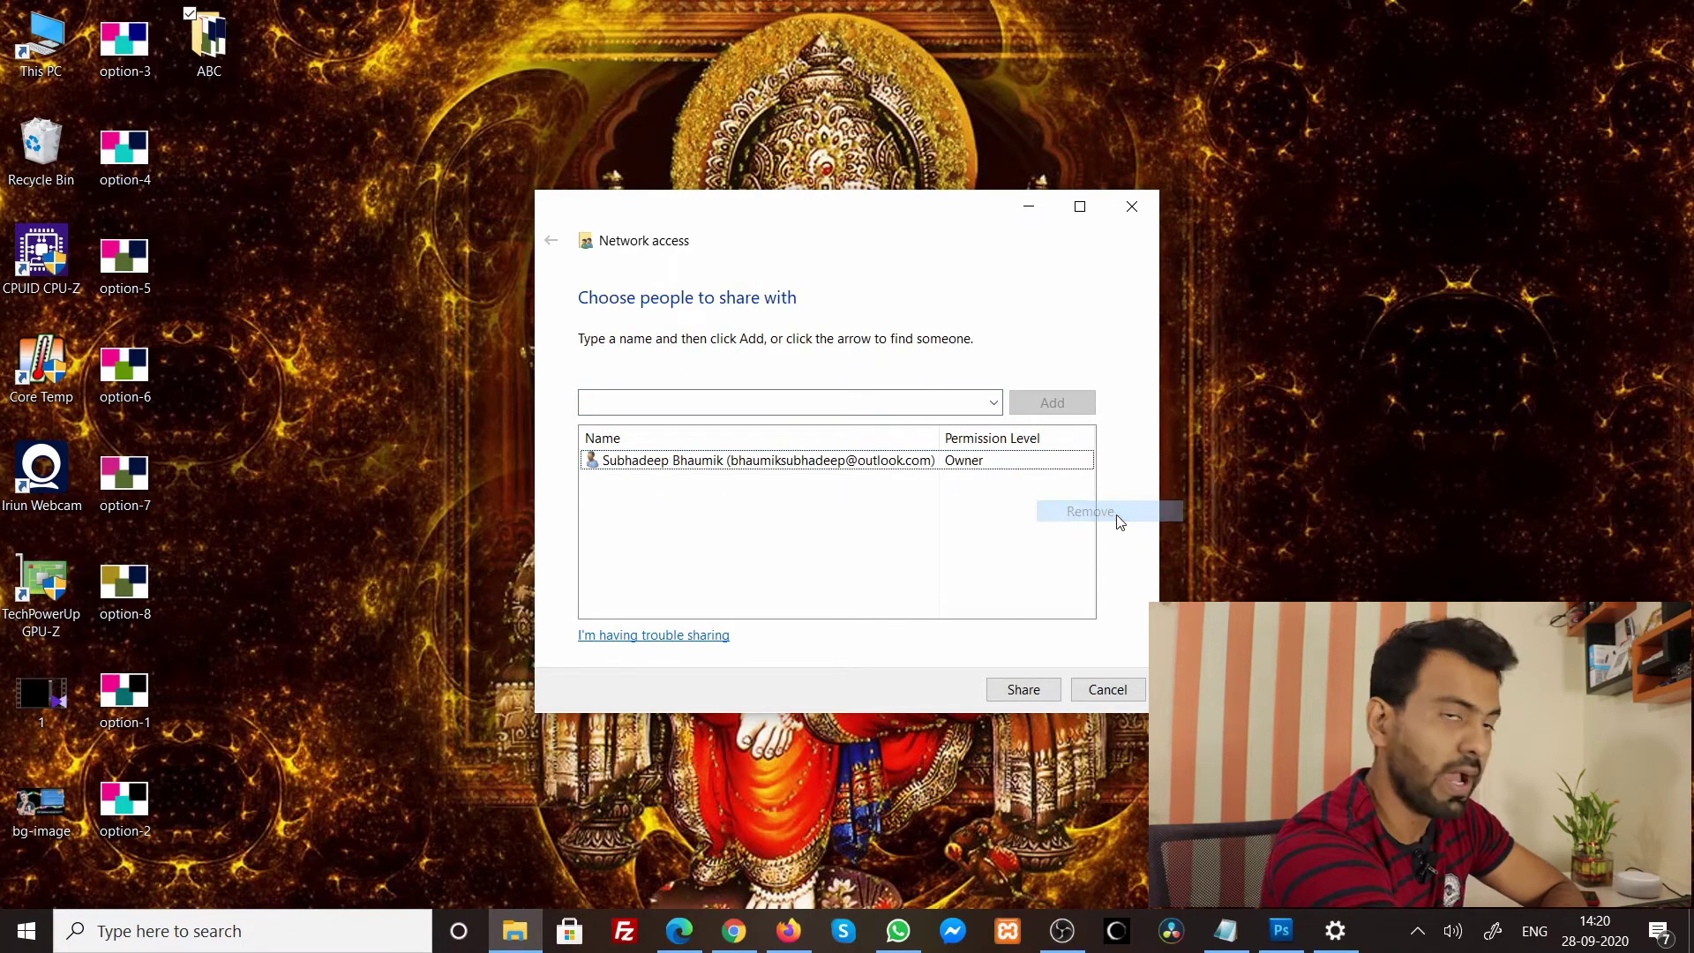
- Follow the option to create a new sharing user to Family & other users, and view the family member form without adding anyone
click(992, 404)
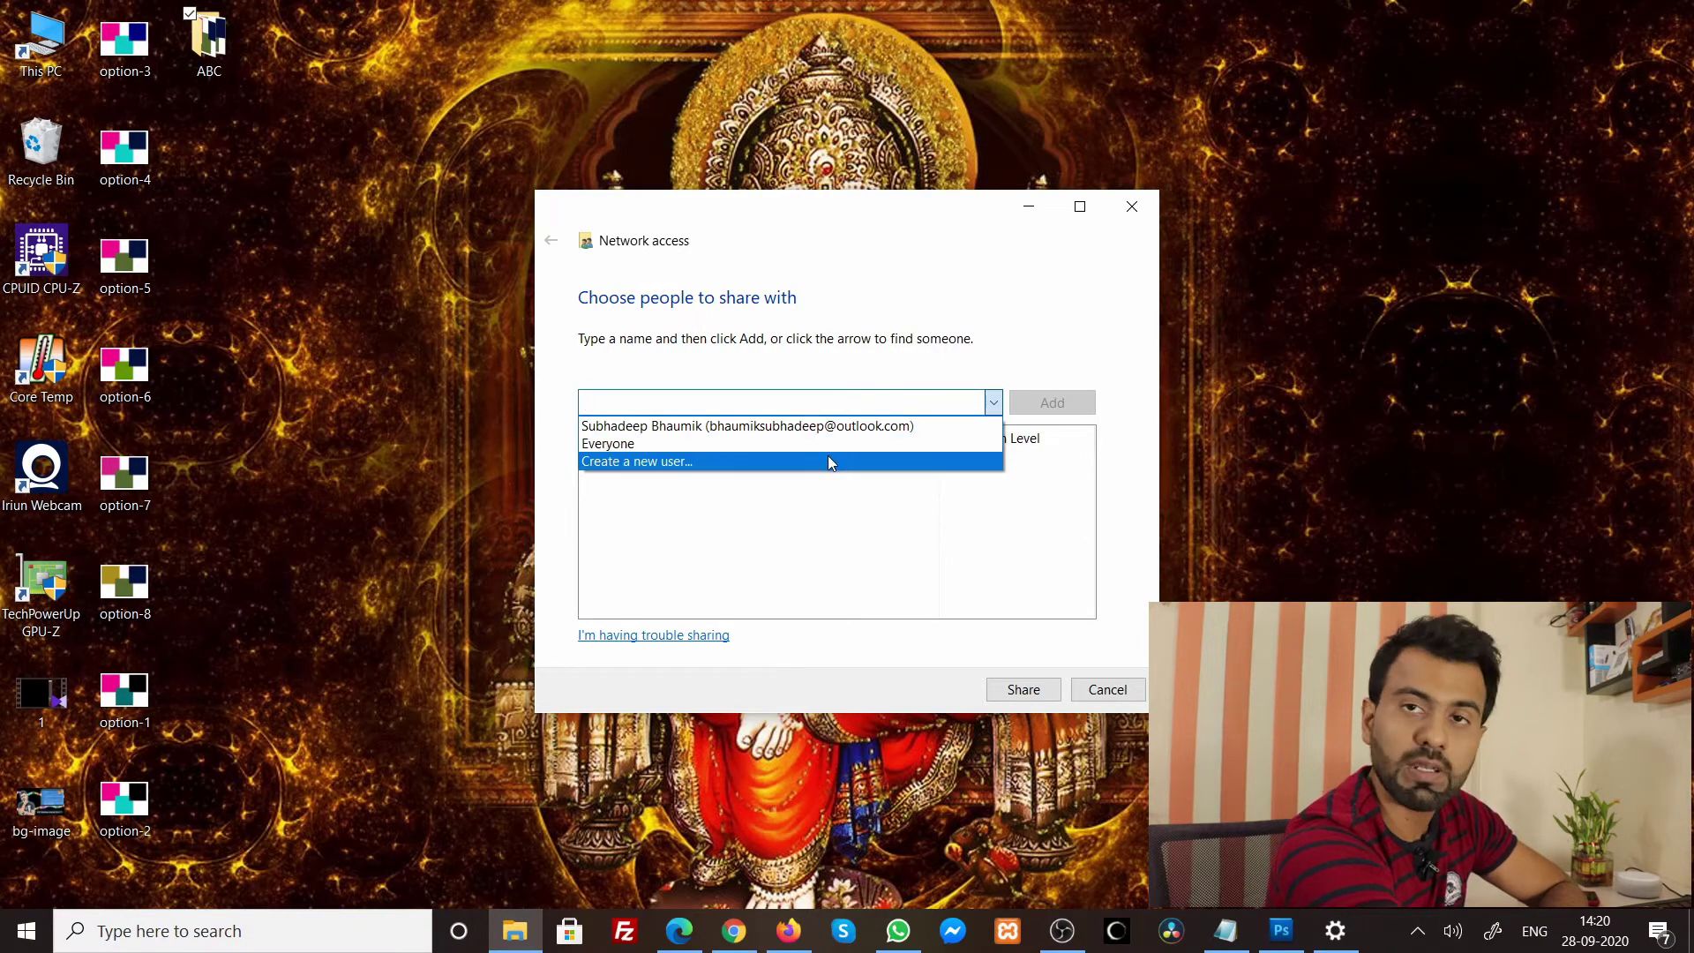
click(827, 459)
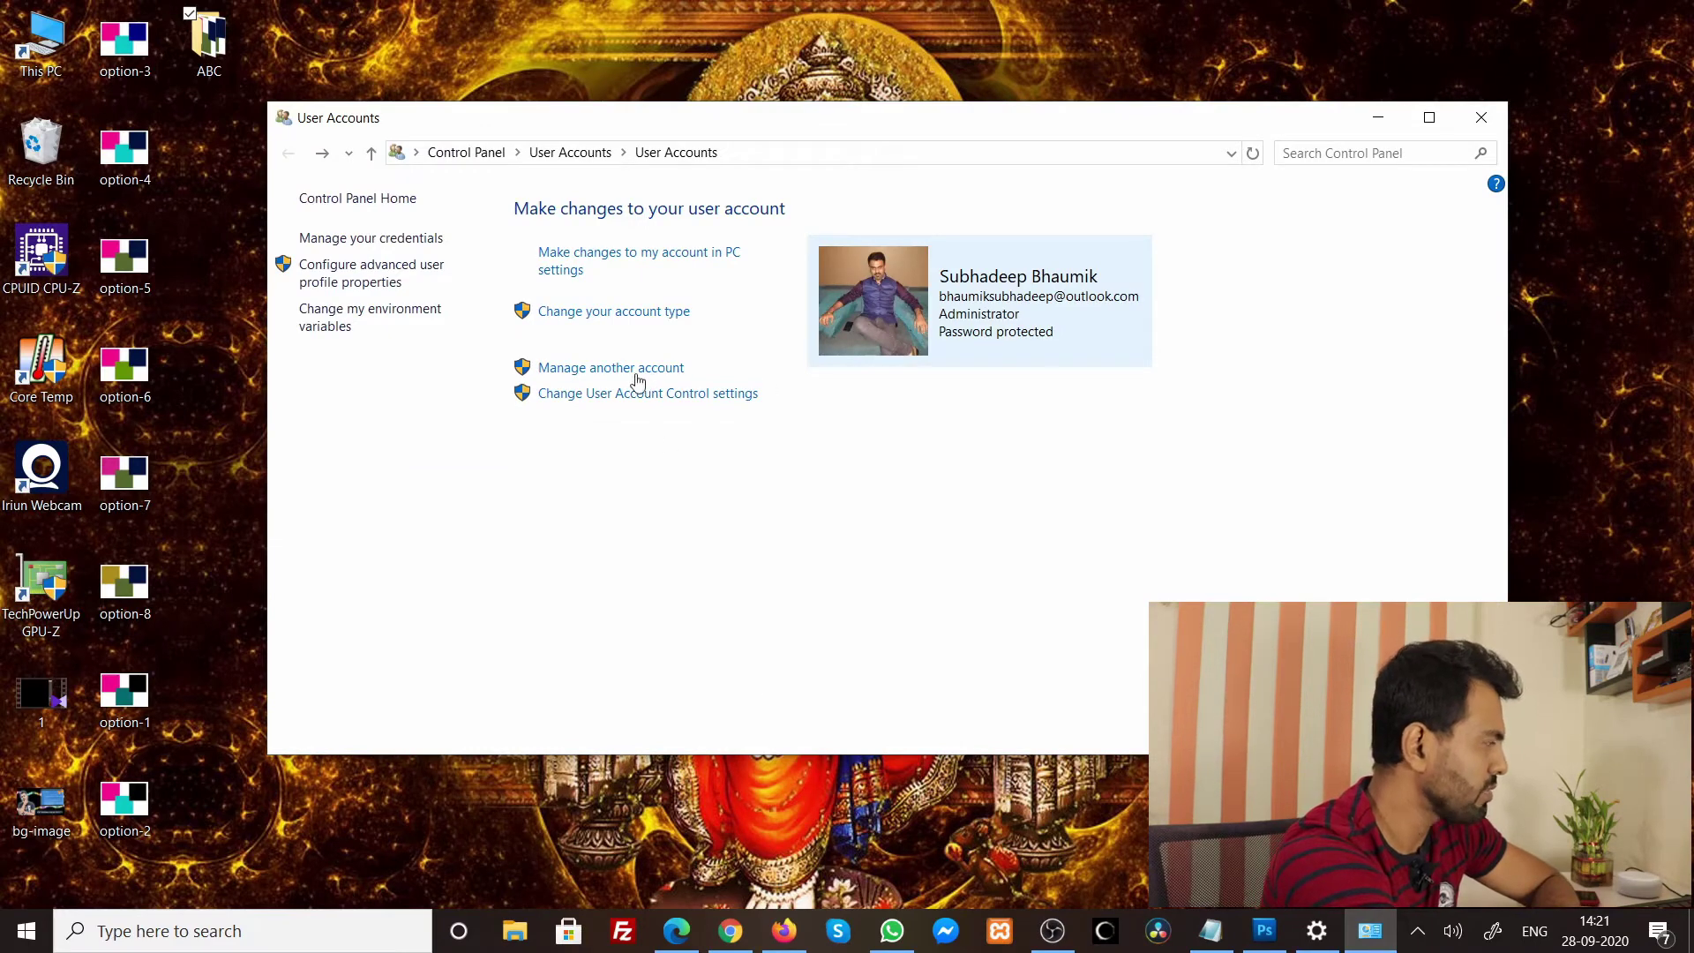
click(591, 375)
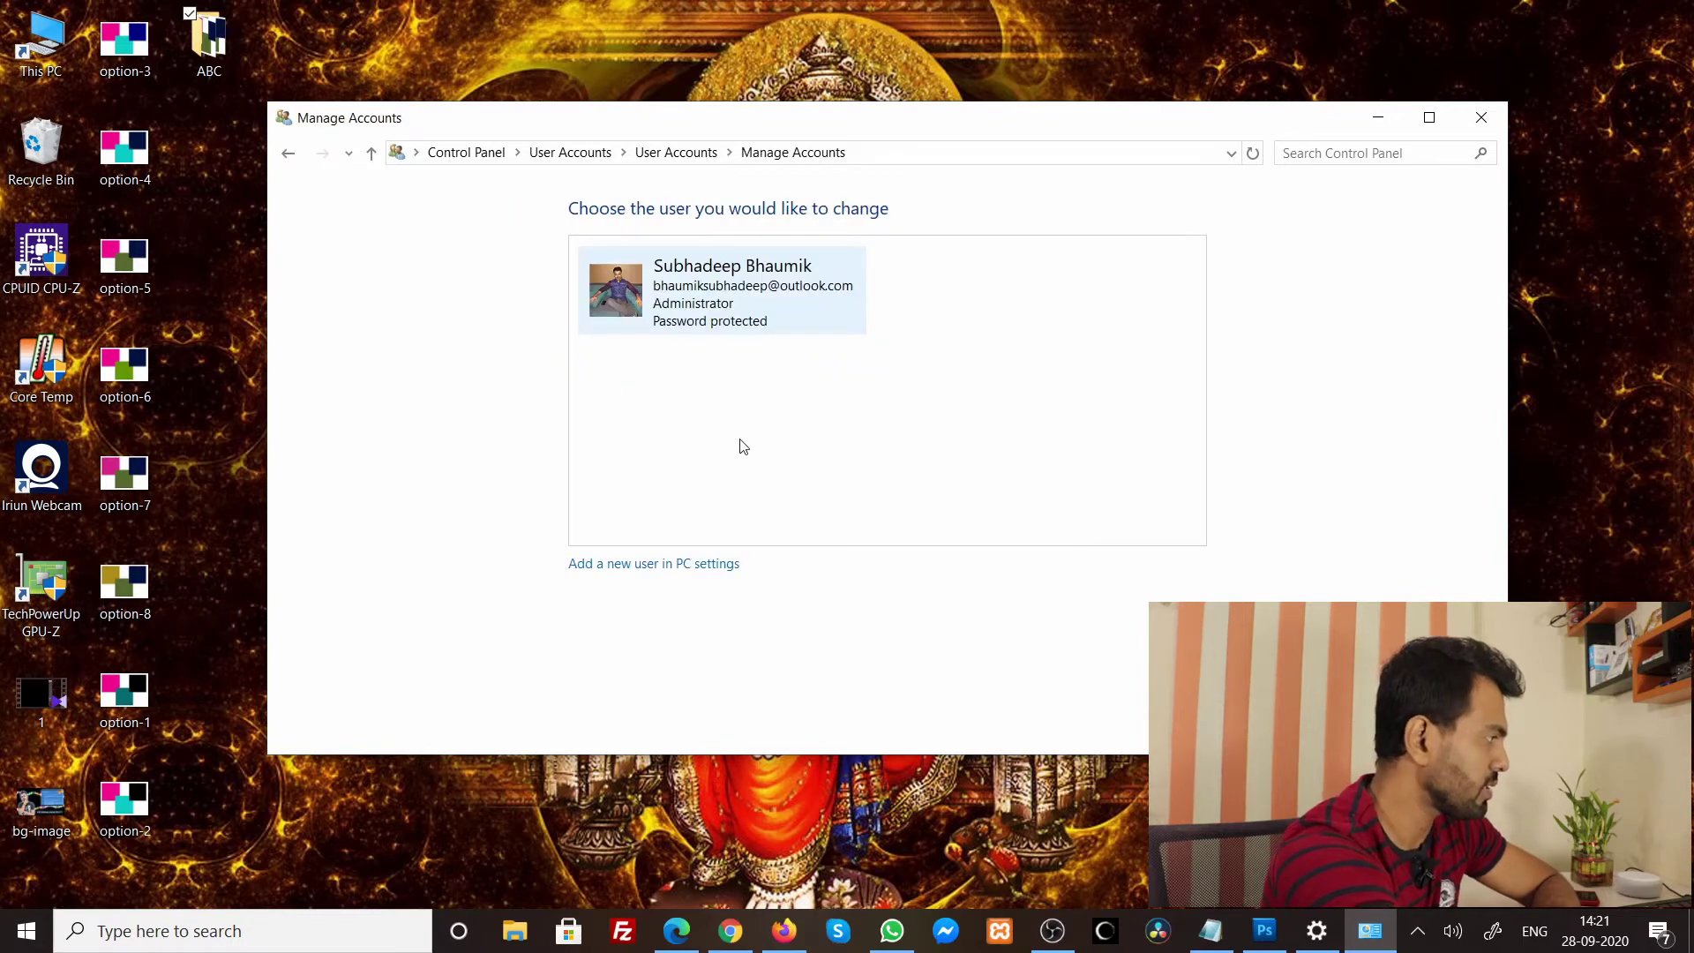
click(663, 565)
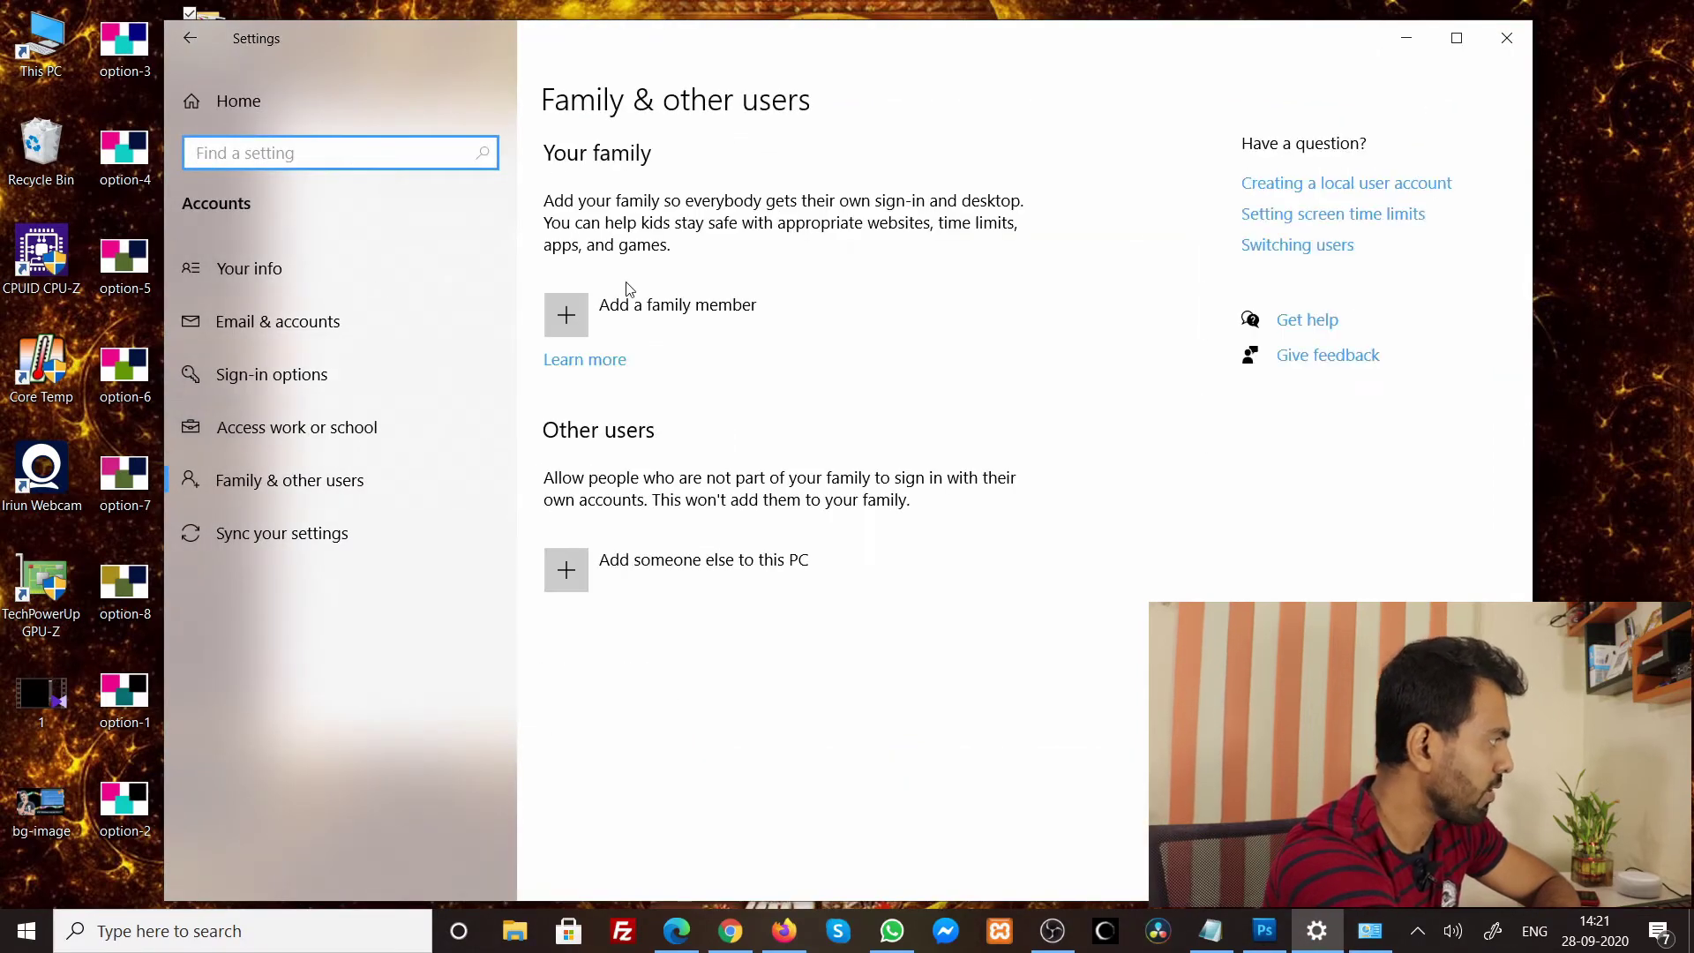
click(572, 315)
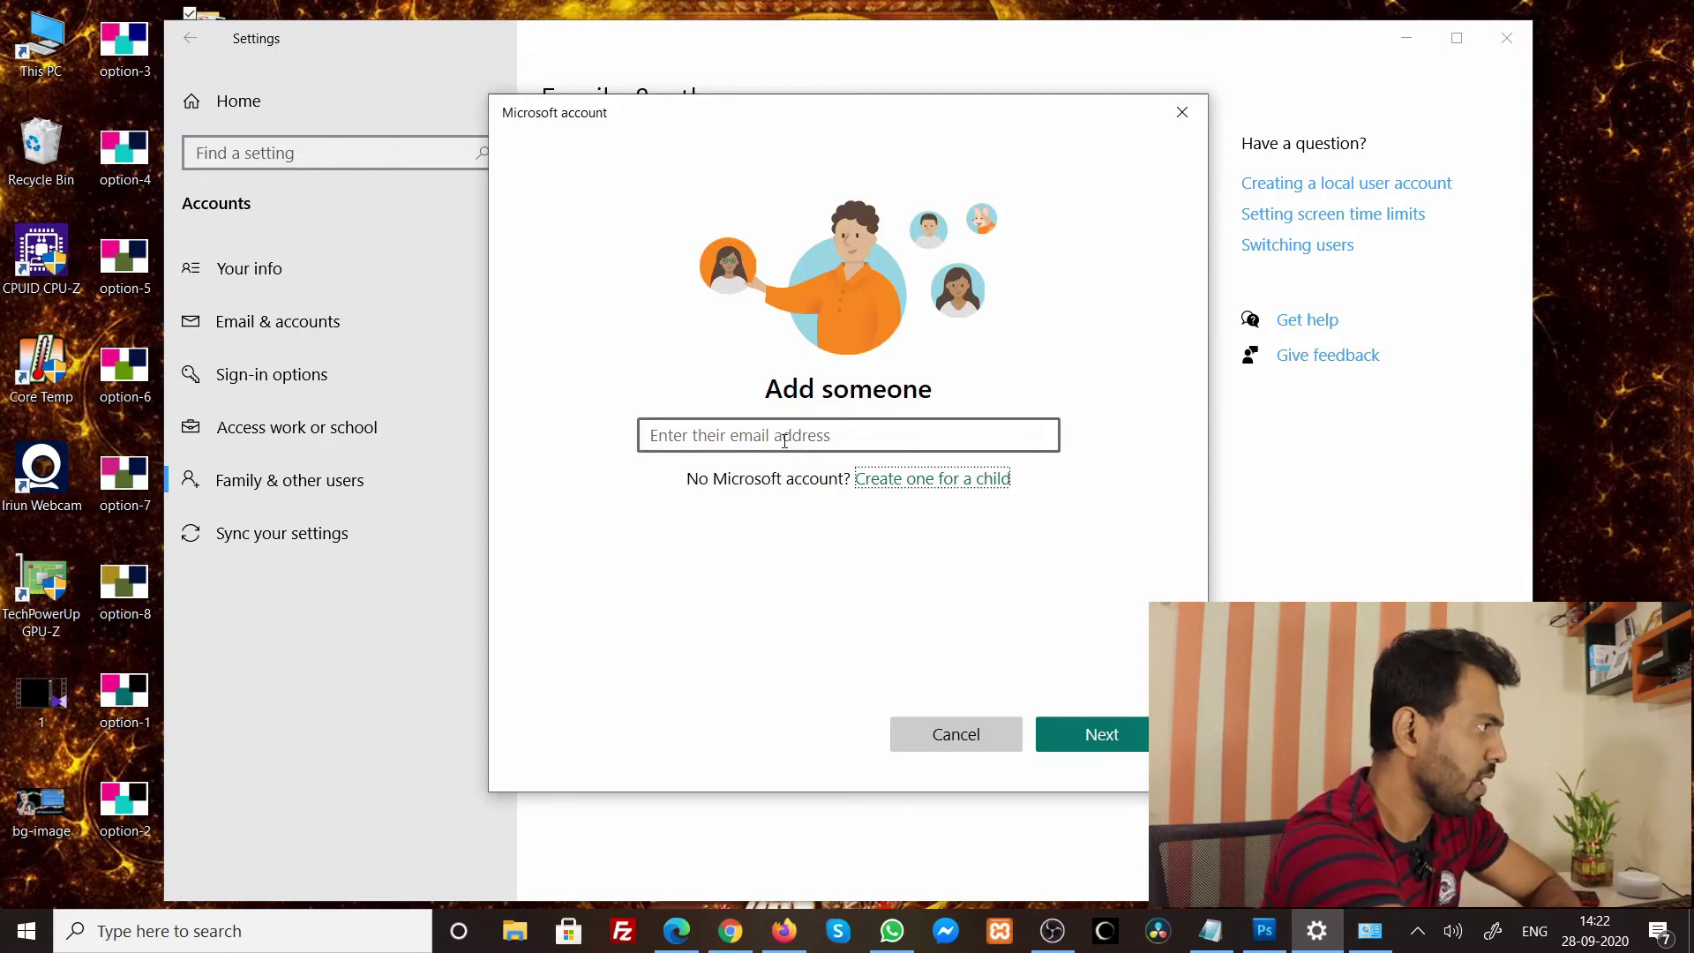
click(1191, 106)
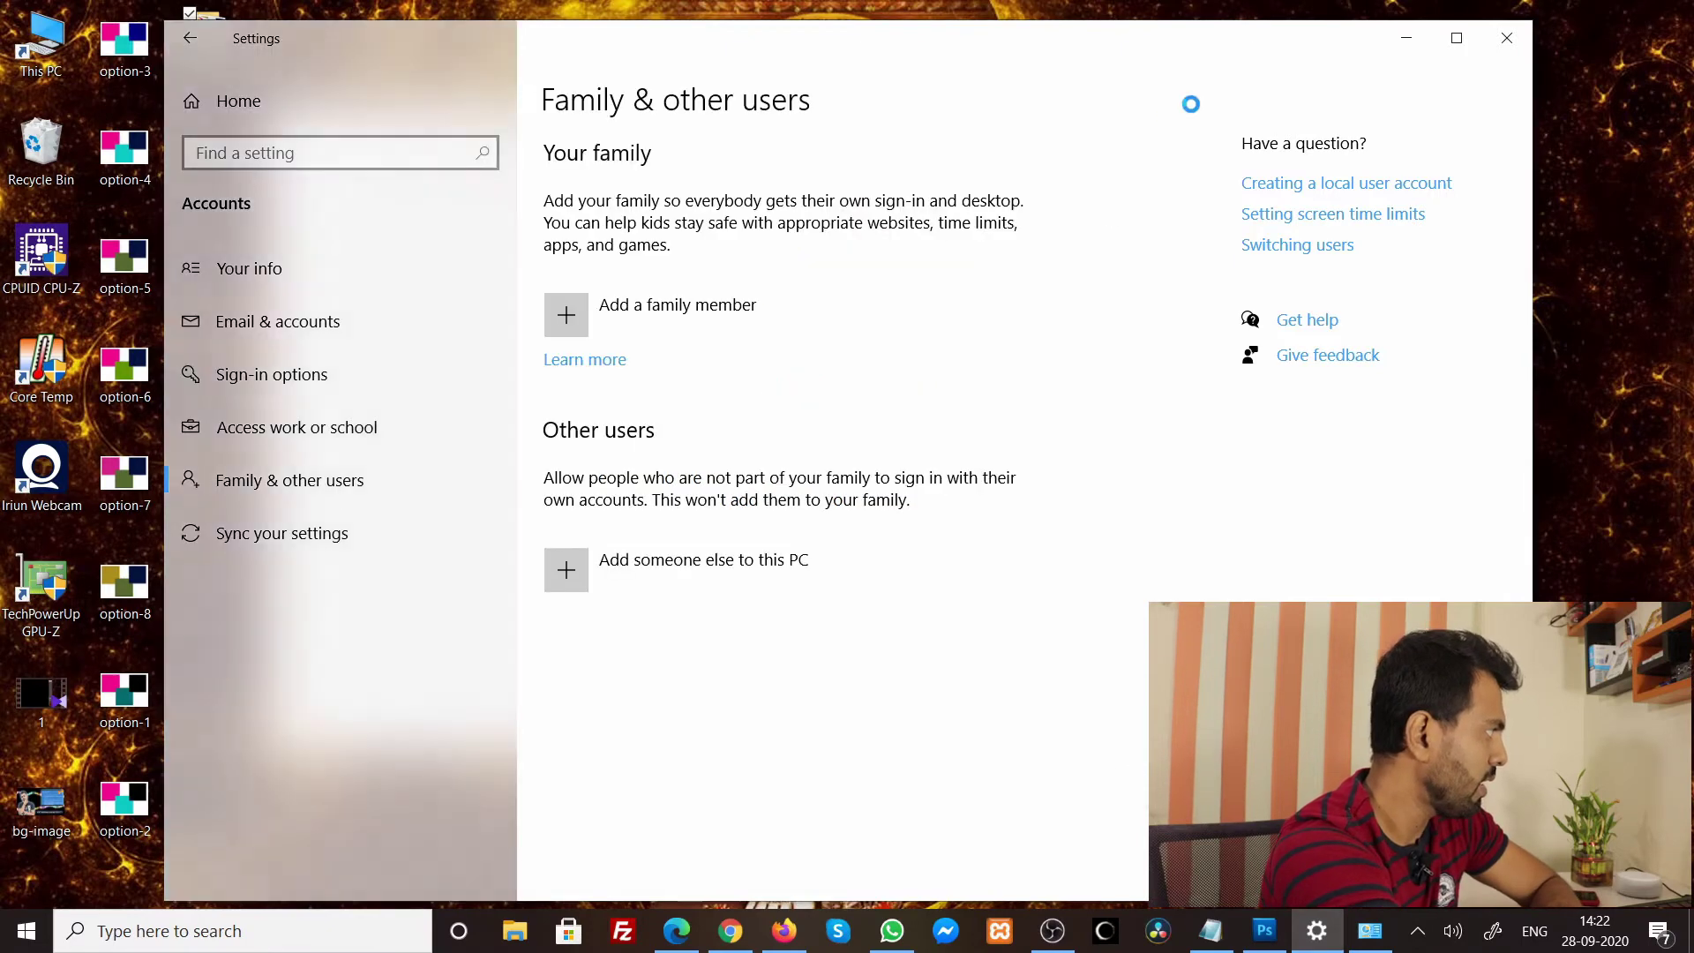
- Return to the Wi-Fi page of the Network & Internet settings
click(185, 41)
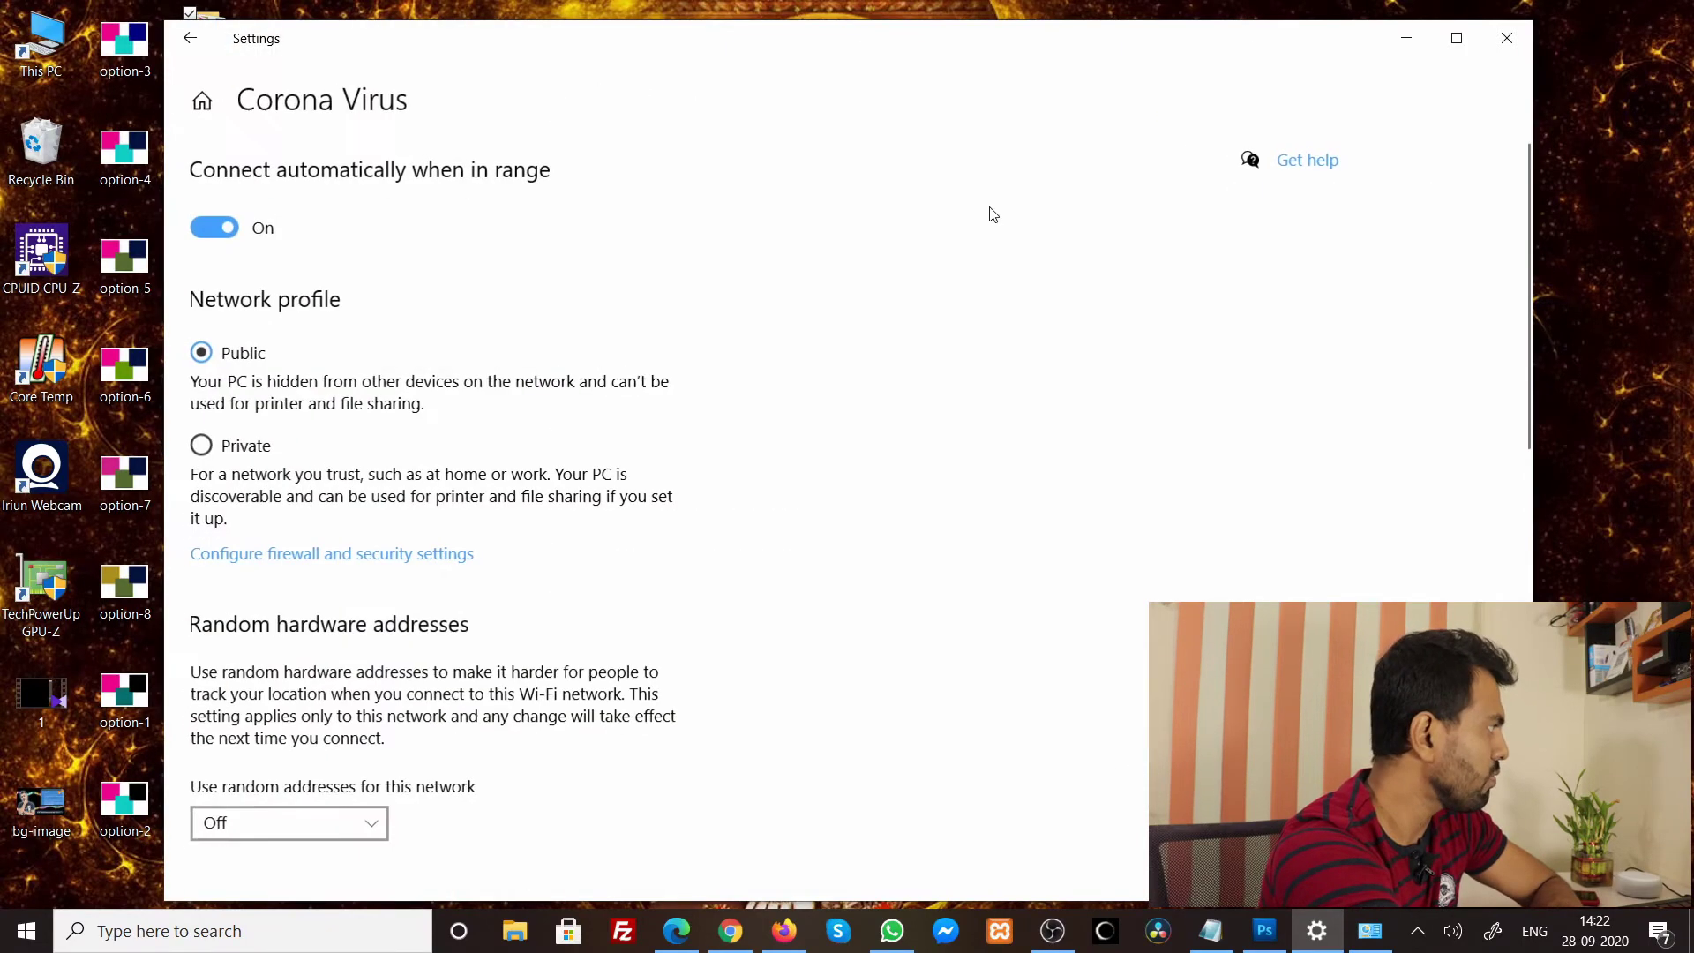
click(185, 42)
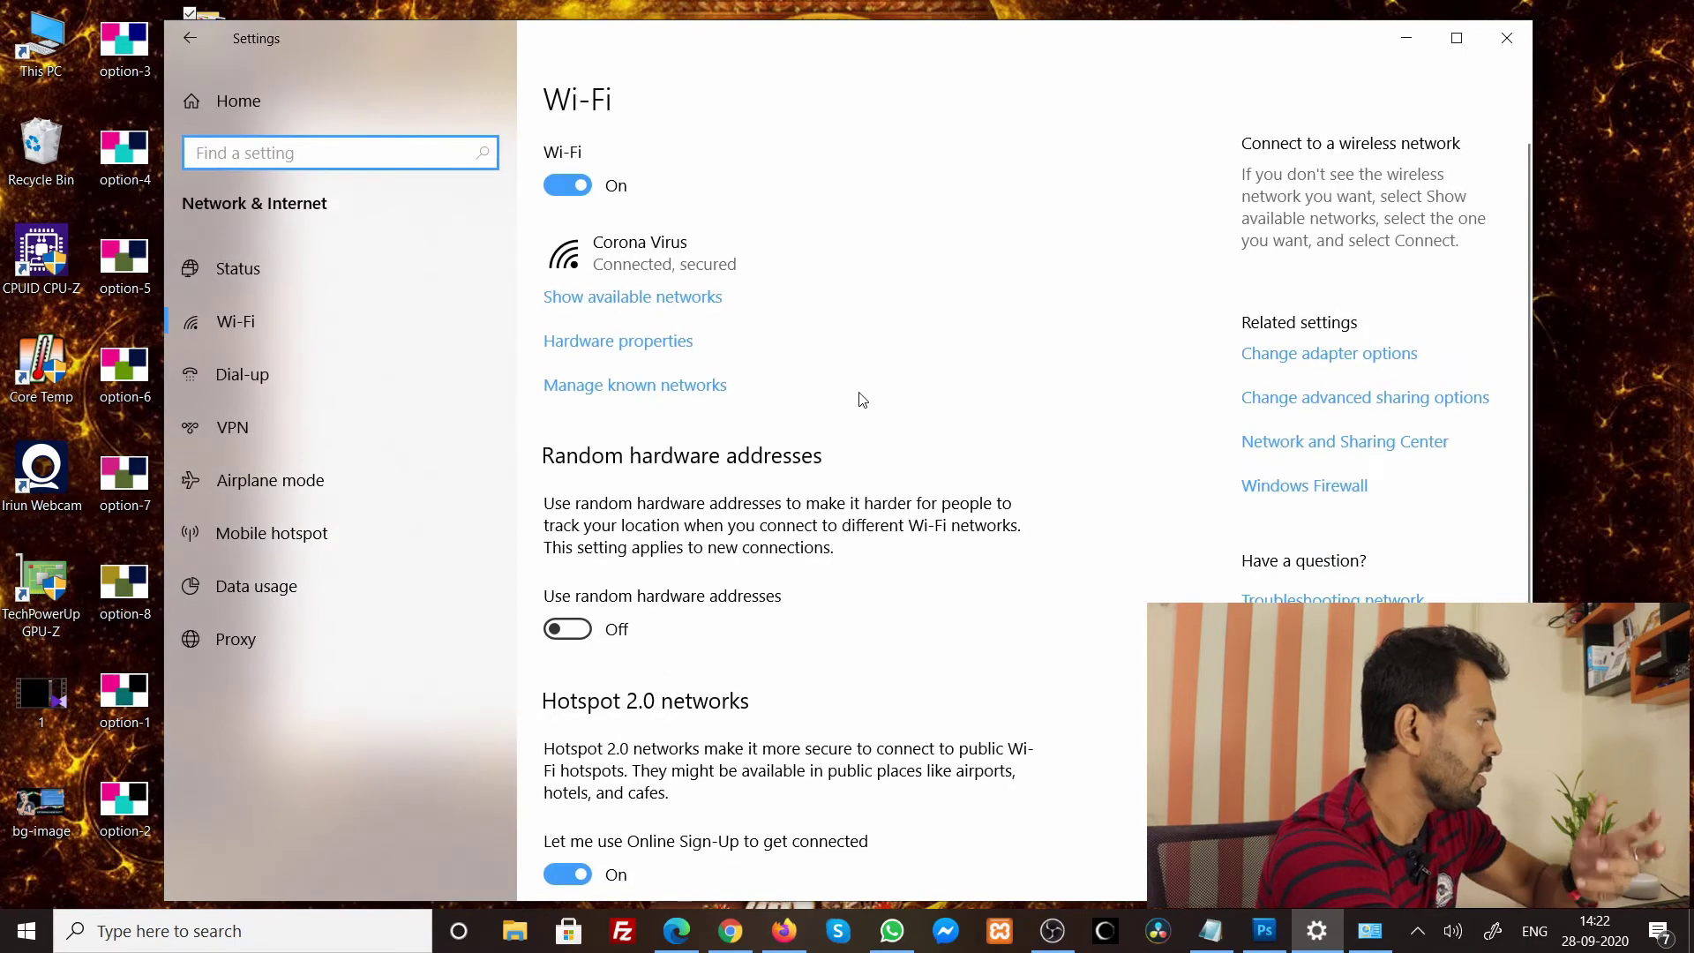
click(352, 315)
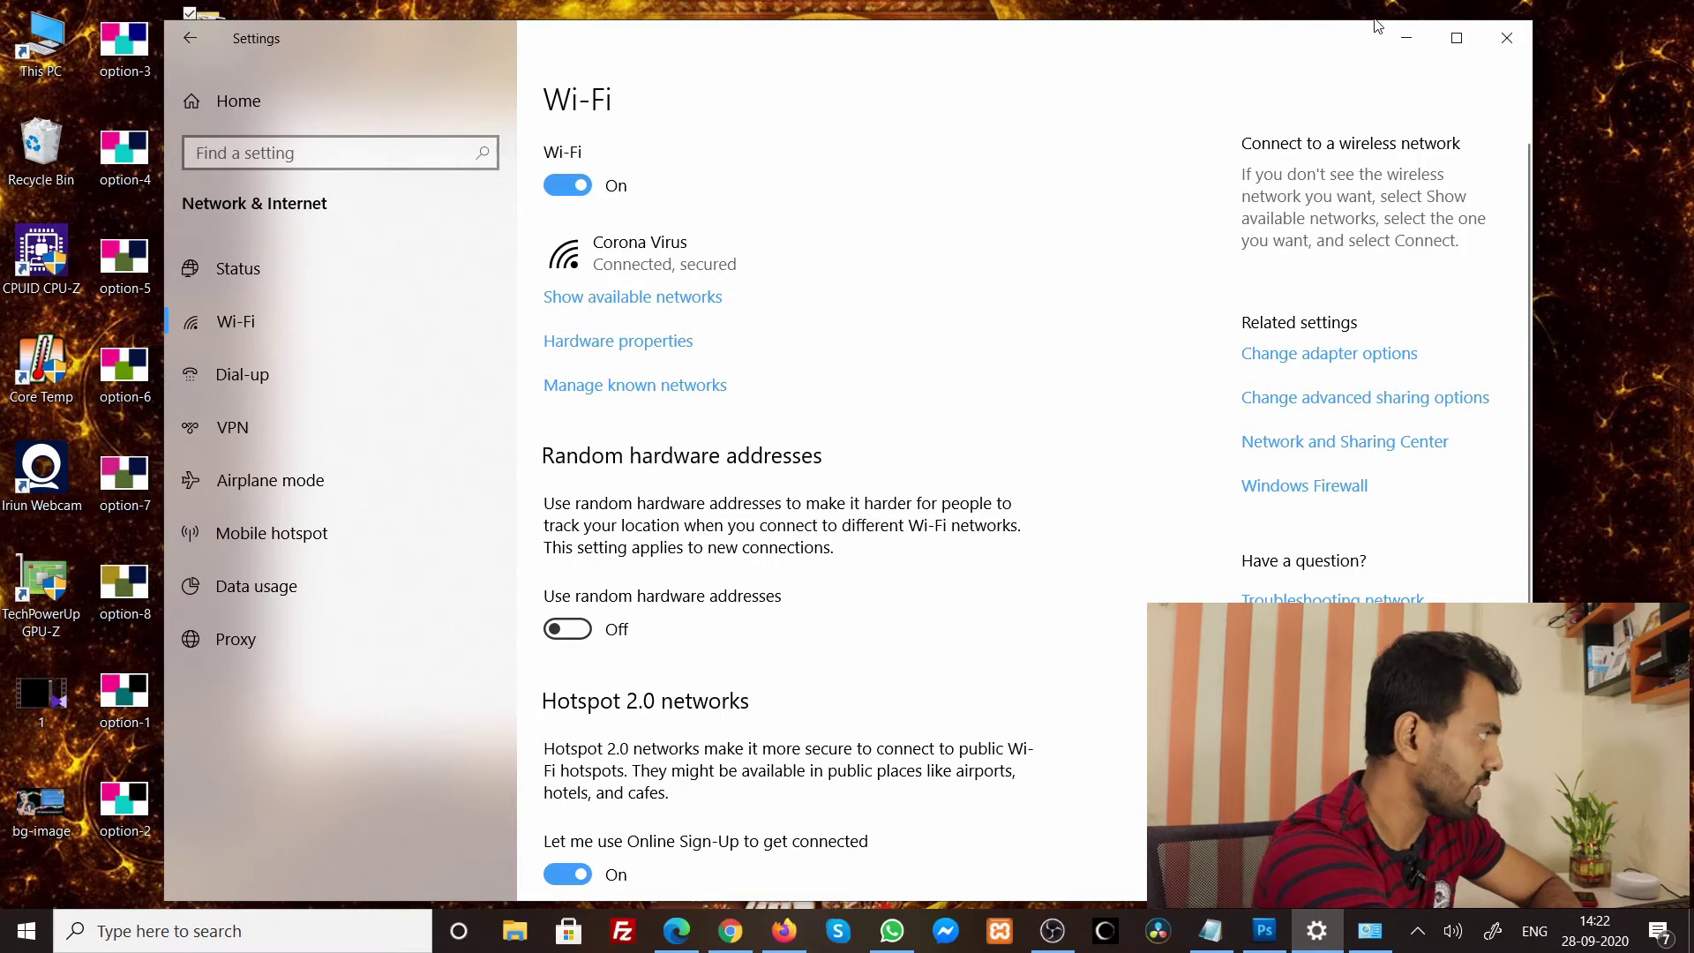
- Open the management page of the Microsoft Print to PDF printer in the Devices settings
click(192, 39)
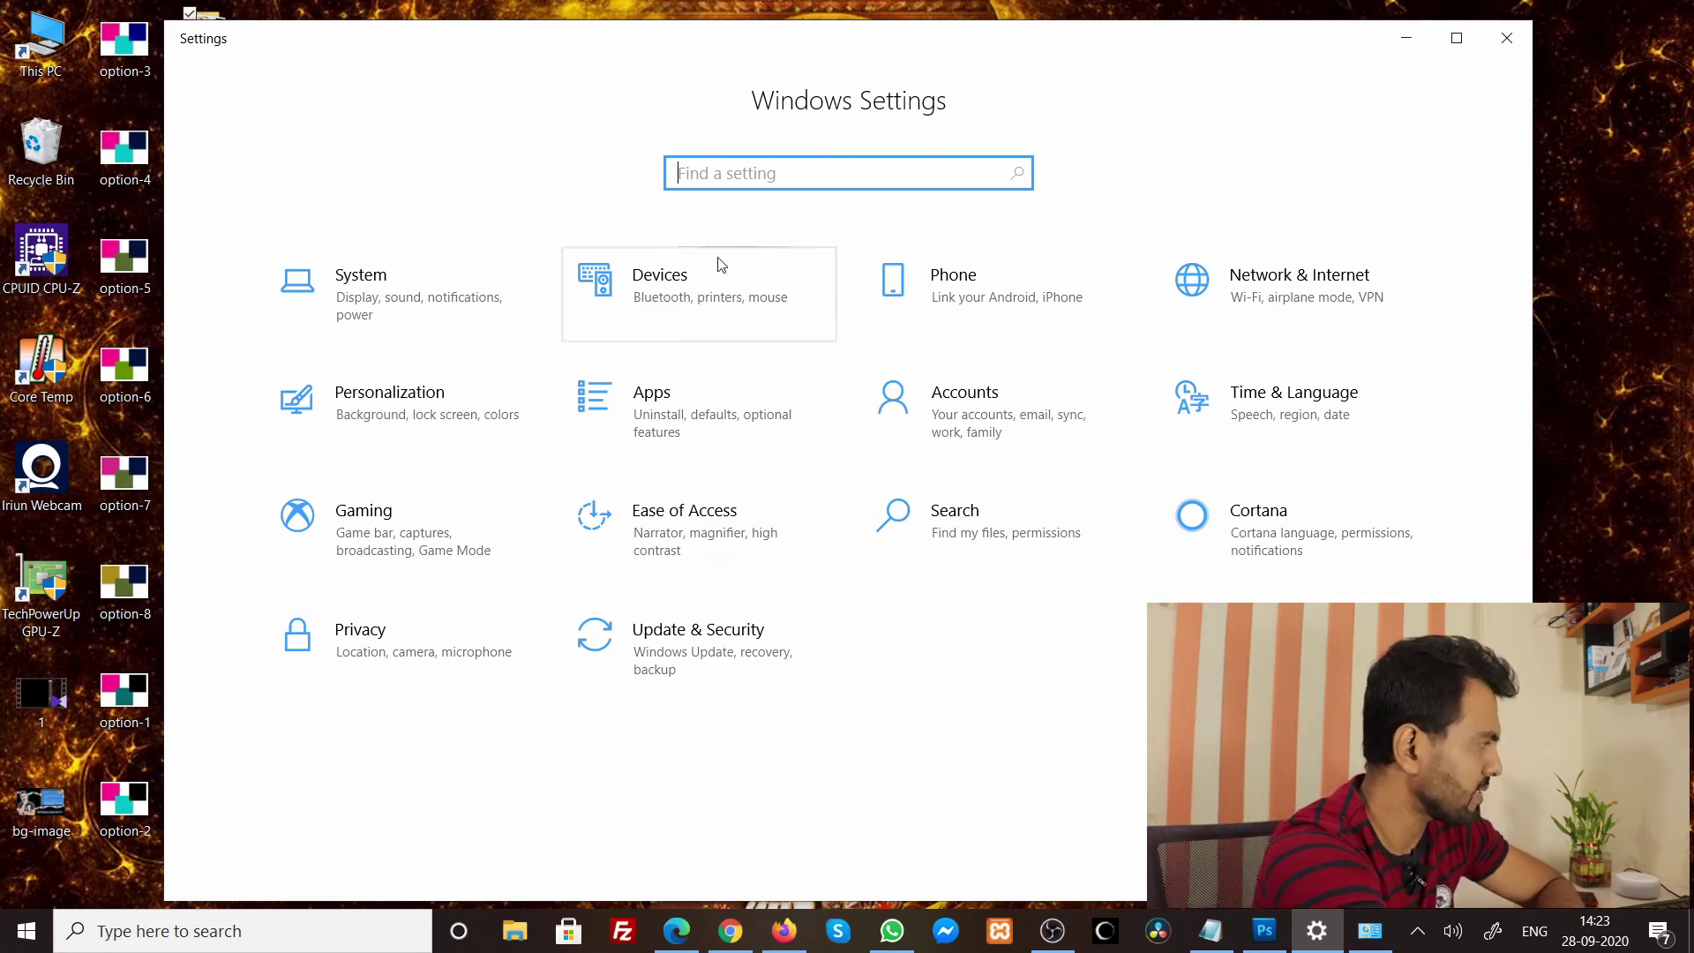
click(693, 281)
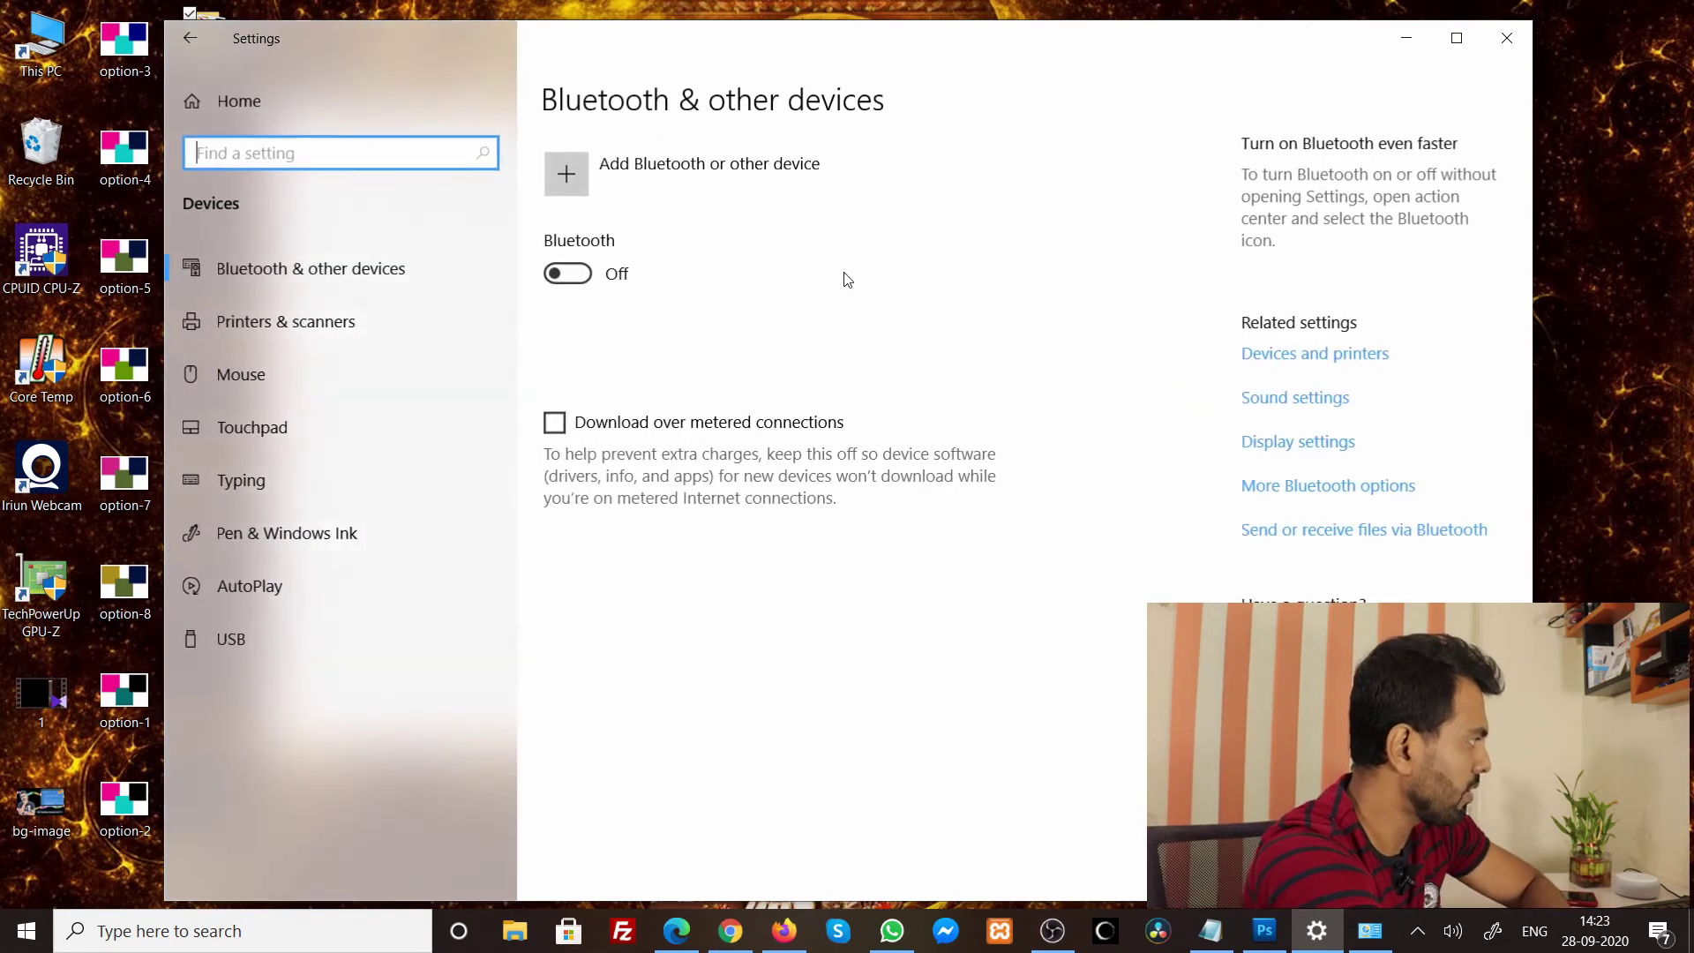
click(326, 325)
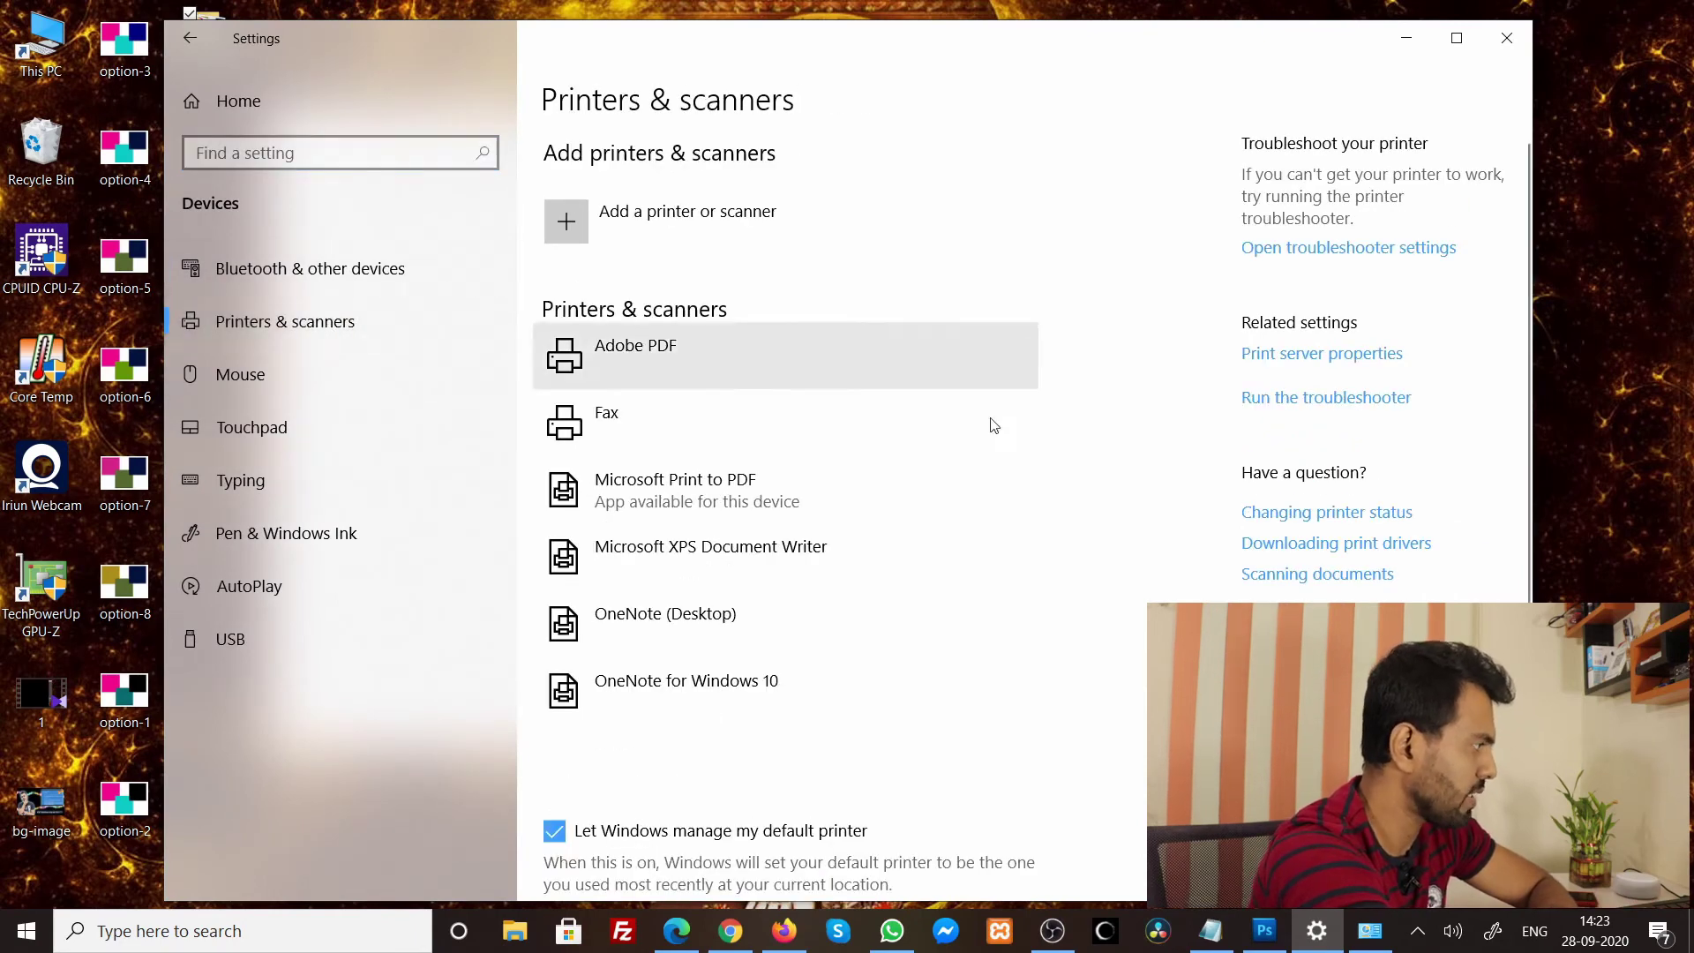
click(810, 474)
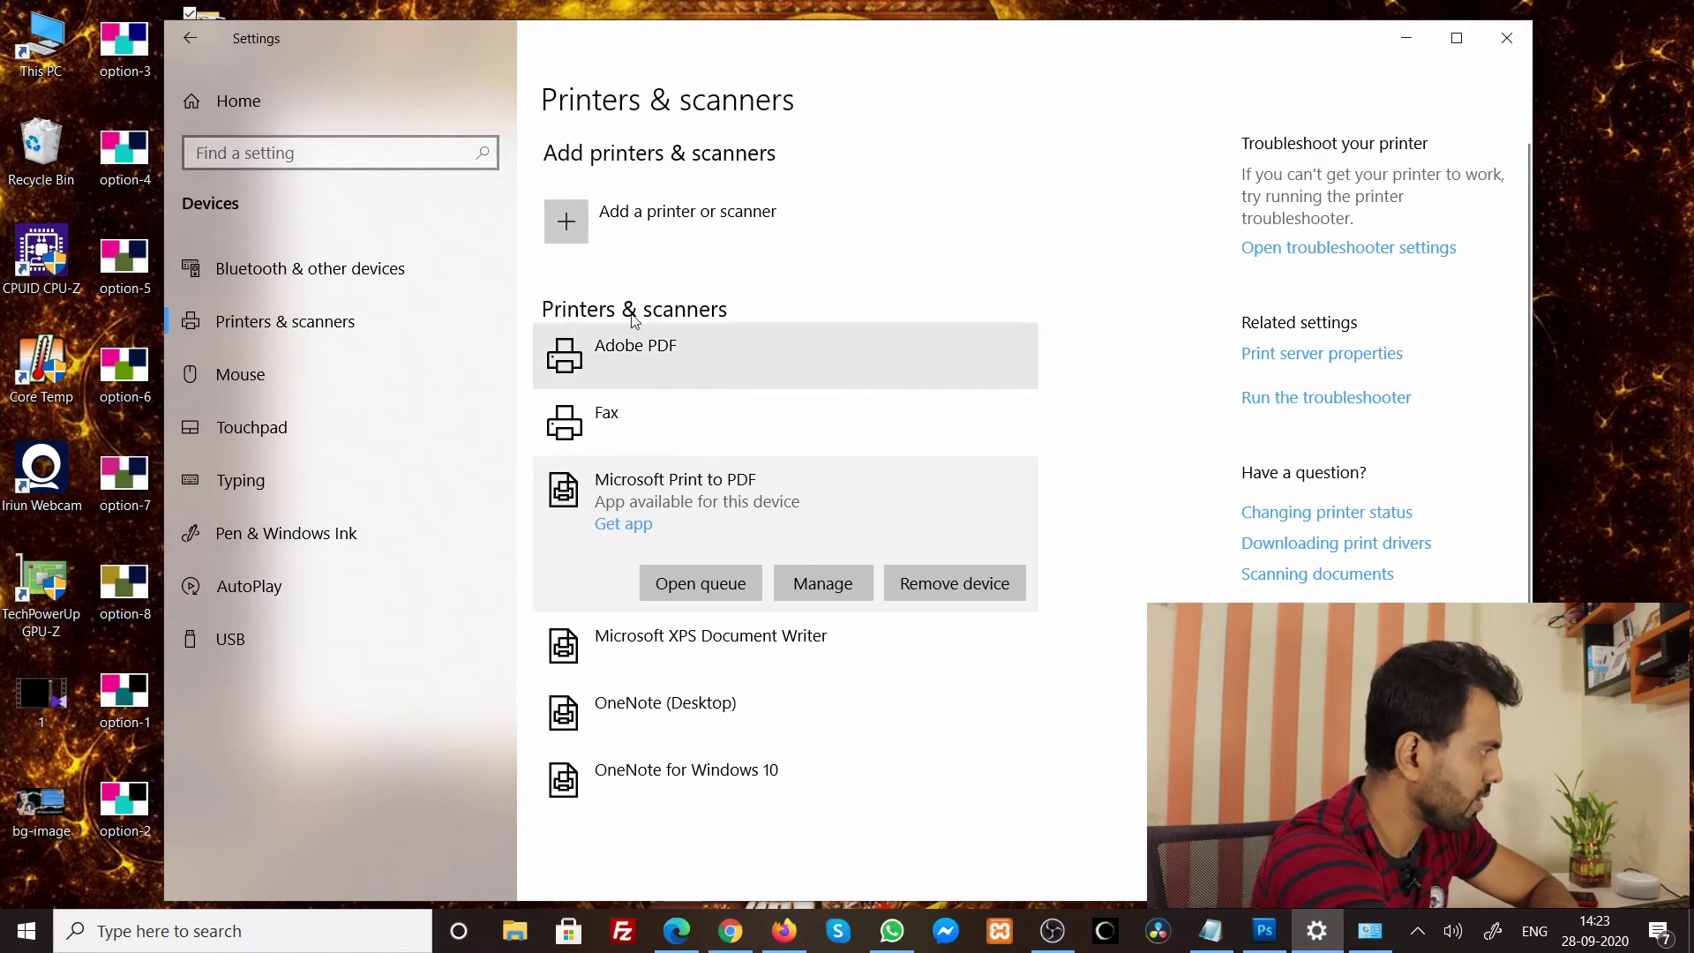
click(827, 586)
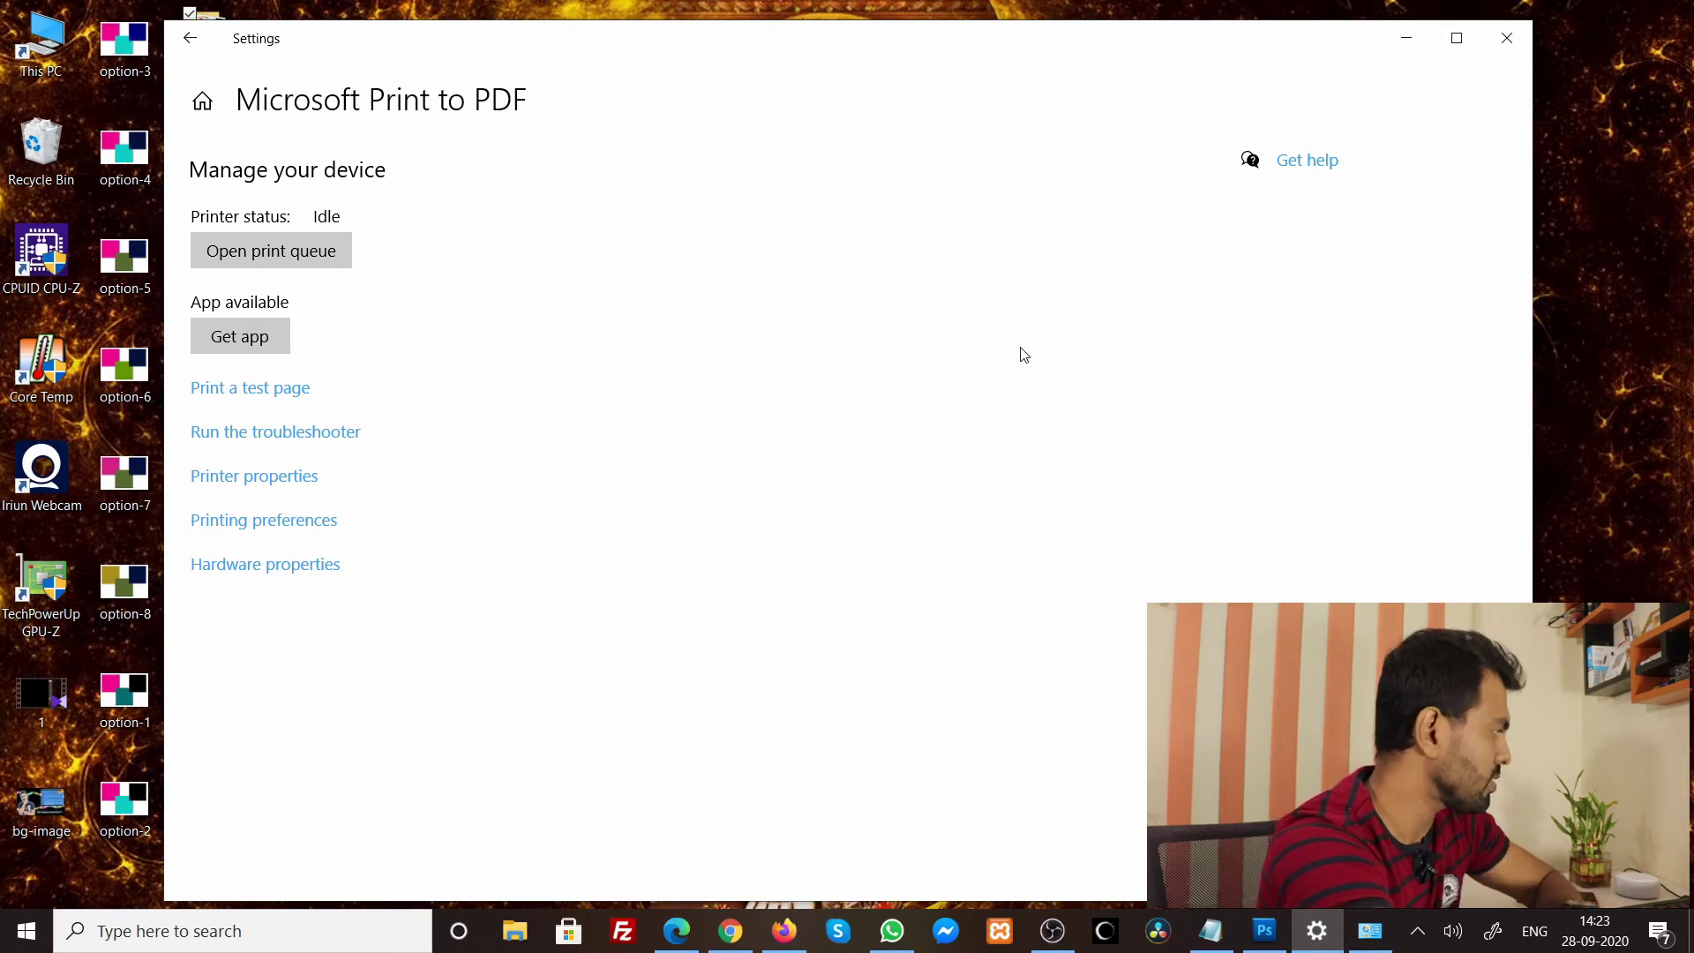
- View the sharing options in the Microsoft Print to PDF printer's properties, then close the properties without changes
click(311, 475)
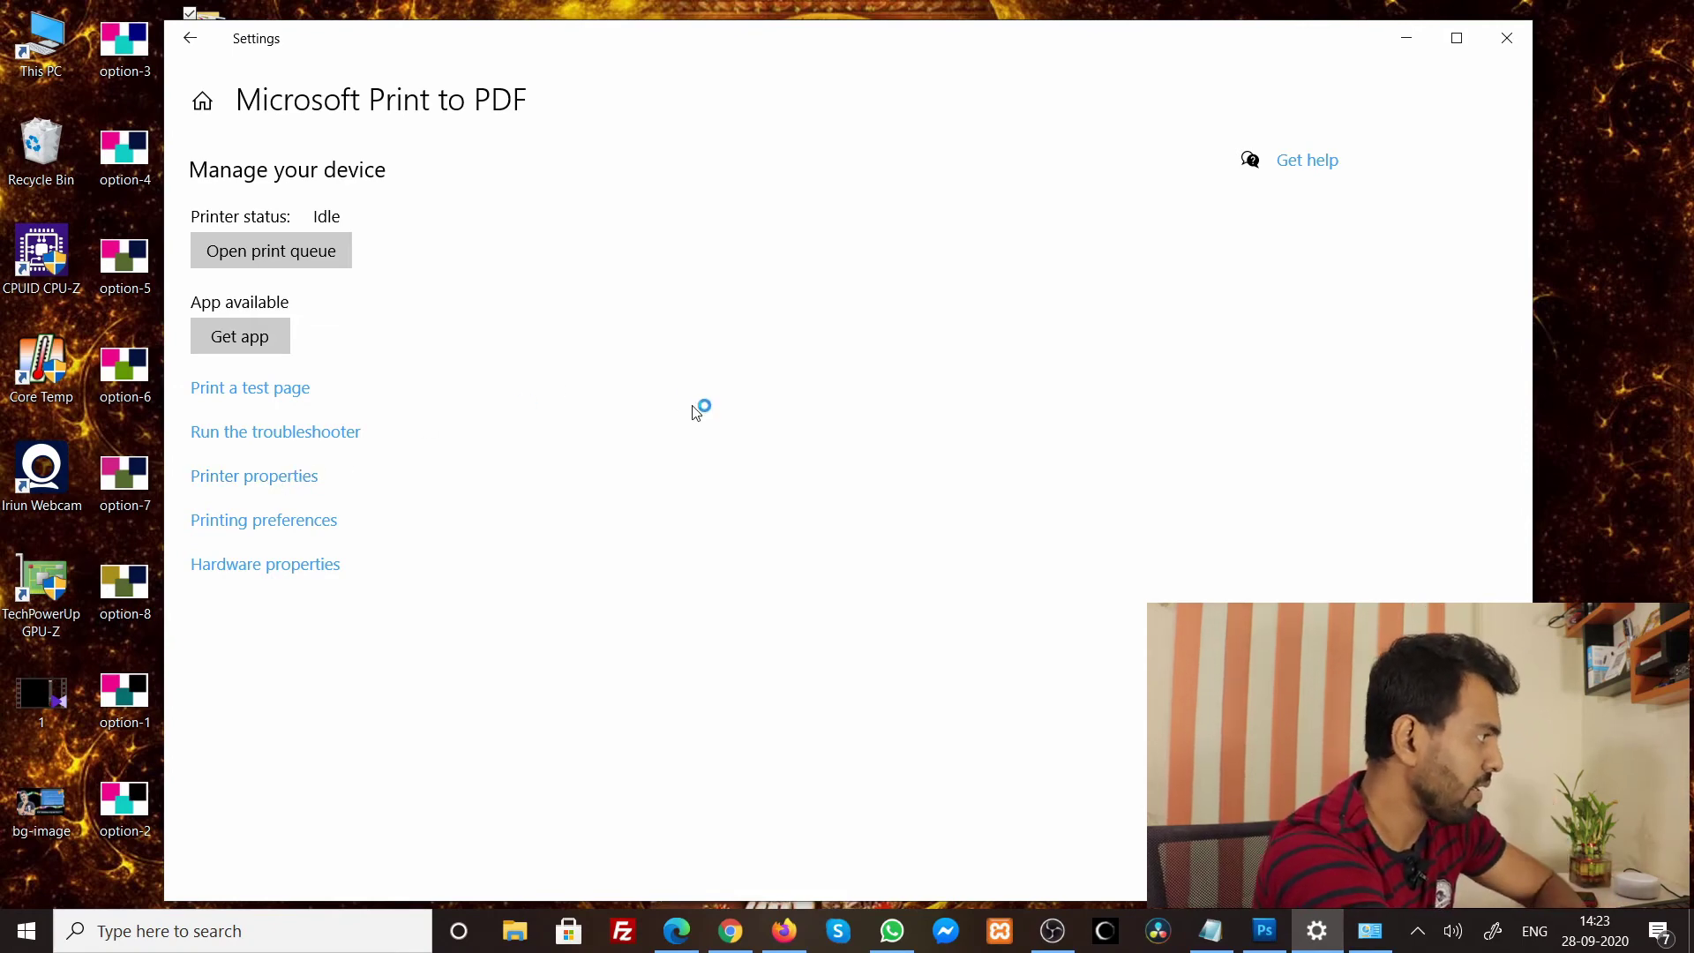
drag(982, 338, 979, 190)
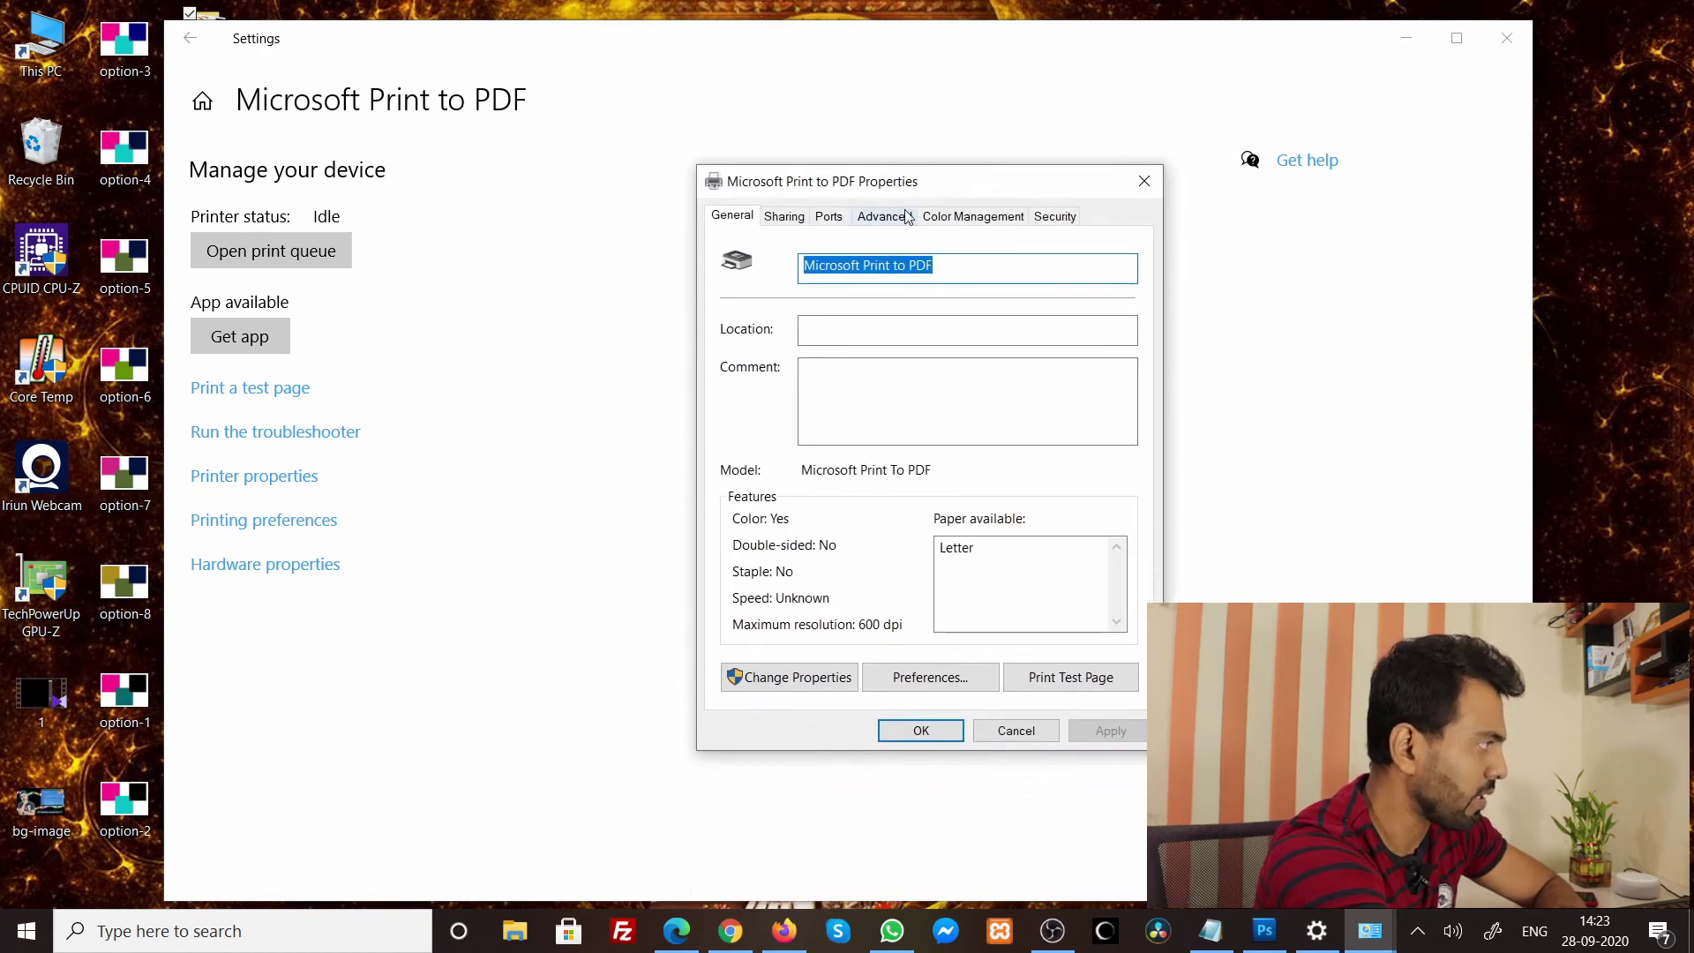
click(785, 217)
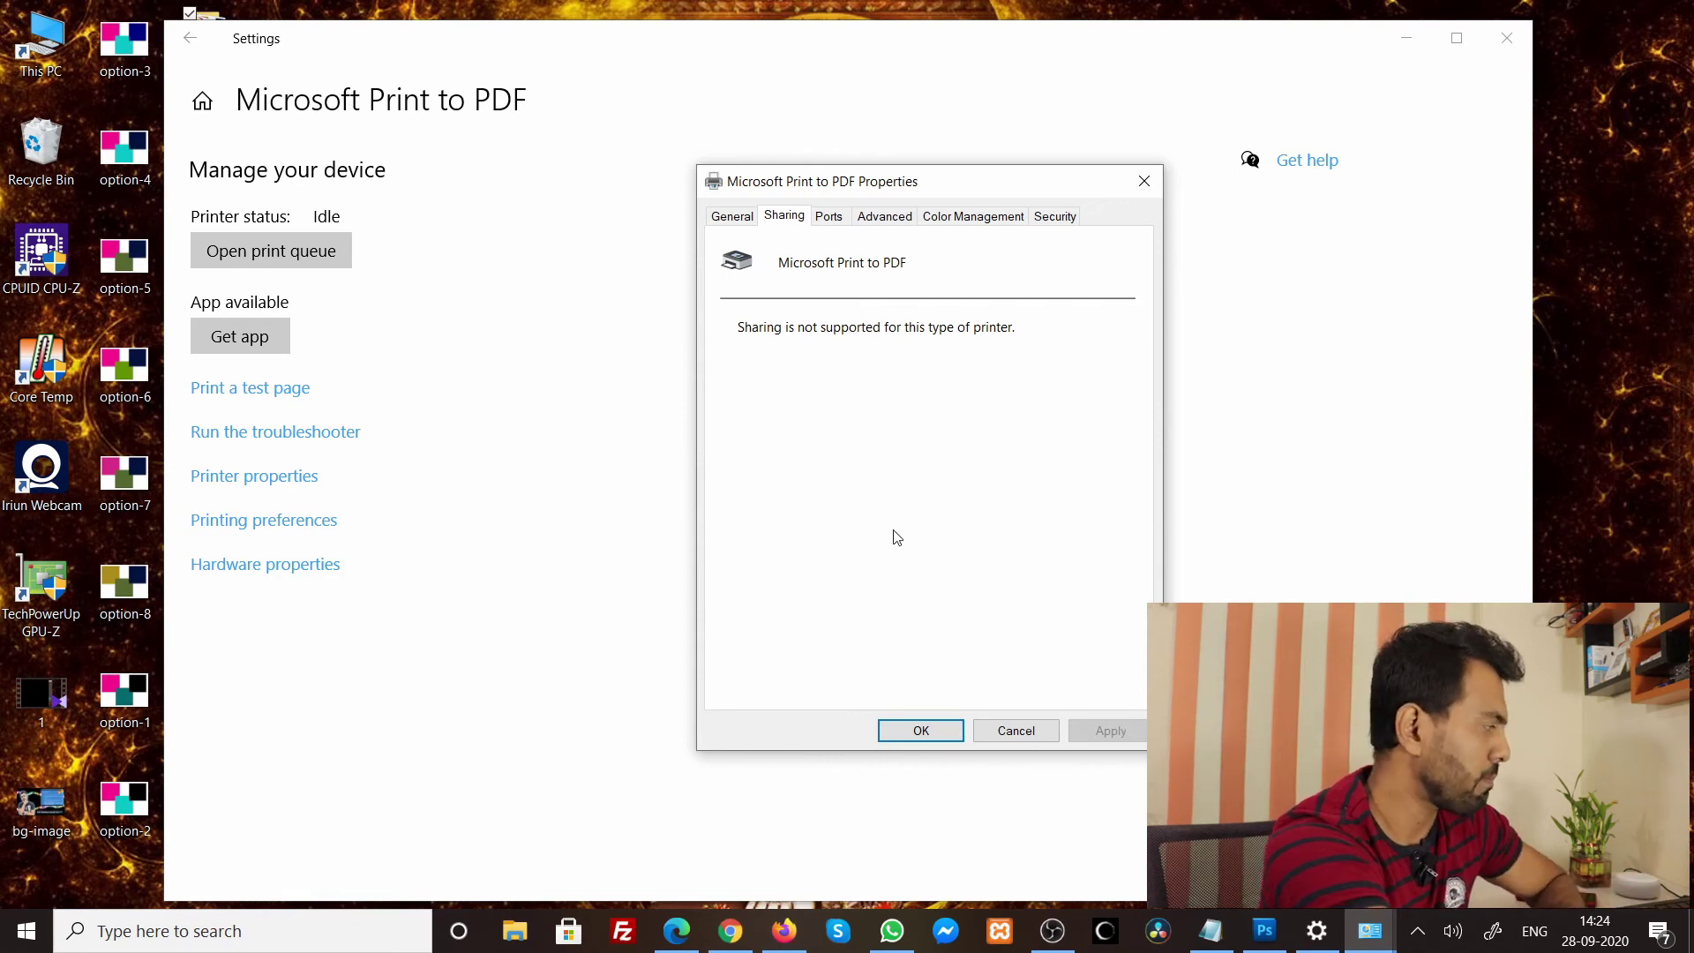
click(1133, 177)
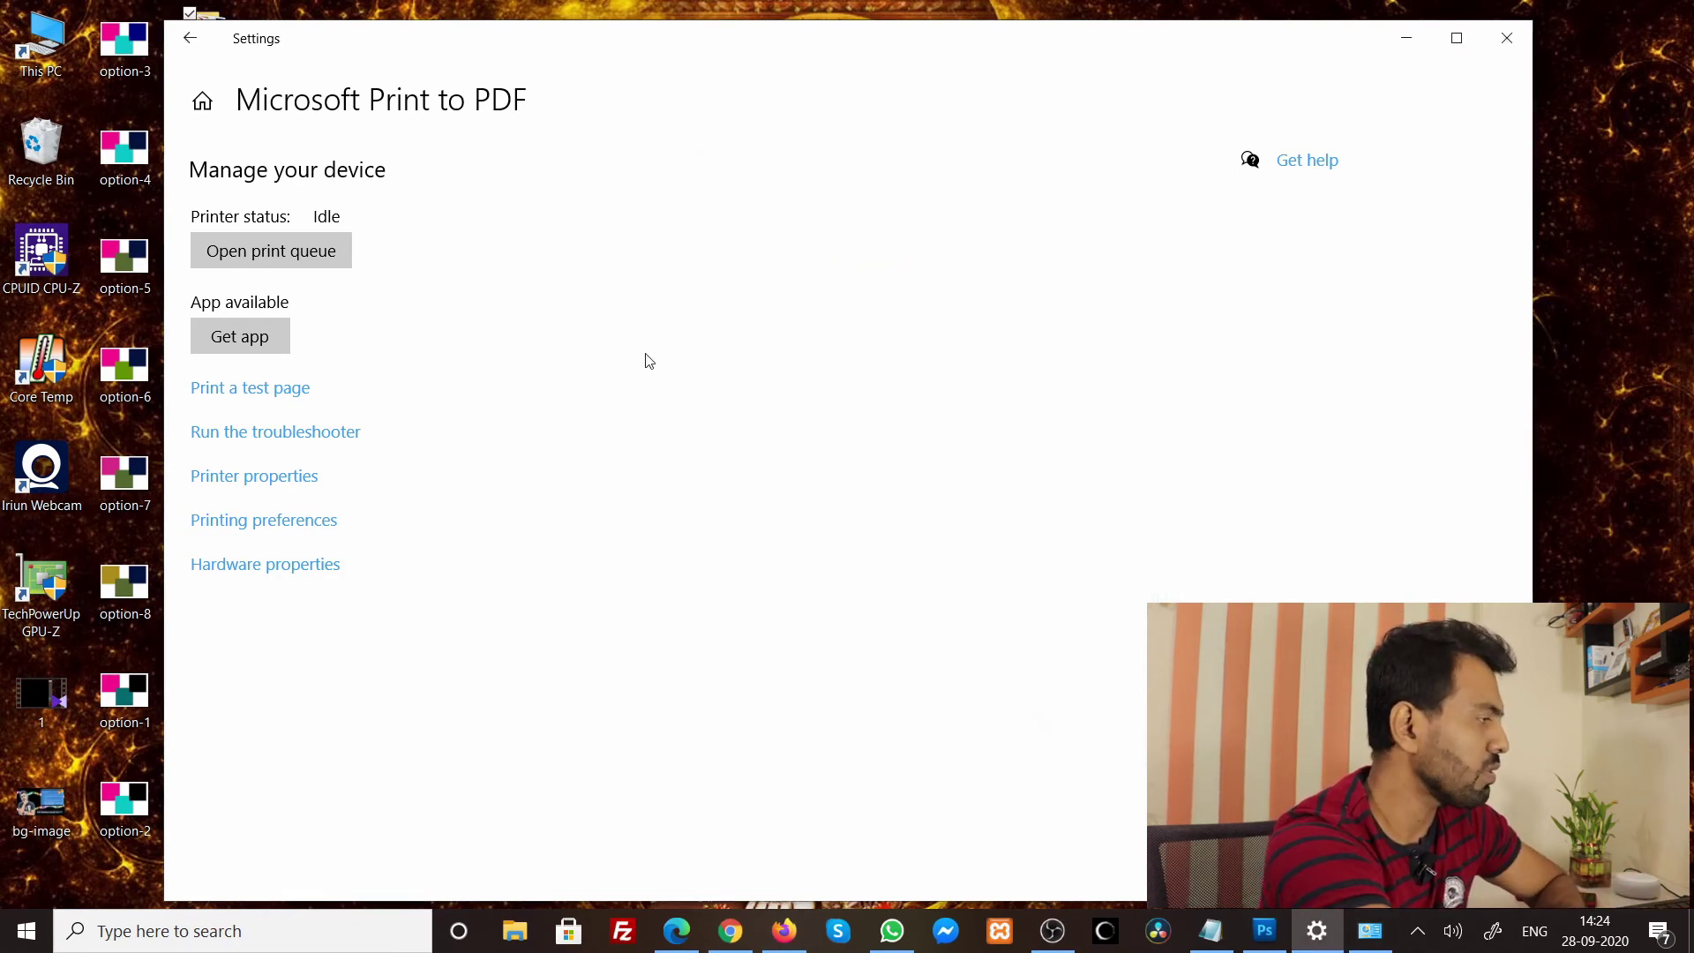
- Return to the Printers & scanners list, start a search for a printer or scanner to add, and close Settings
click(191, 44)
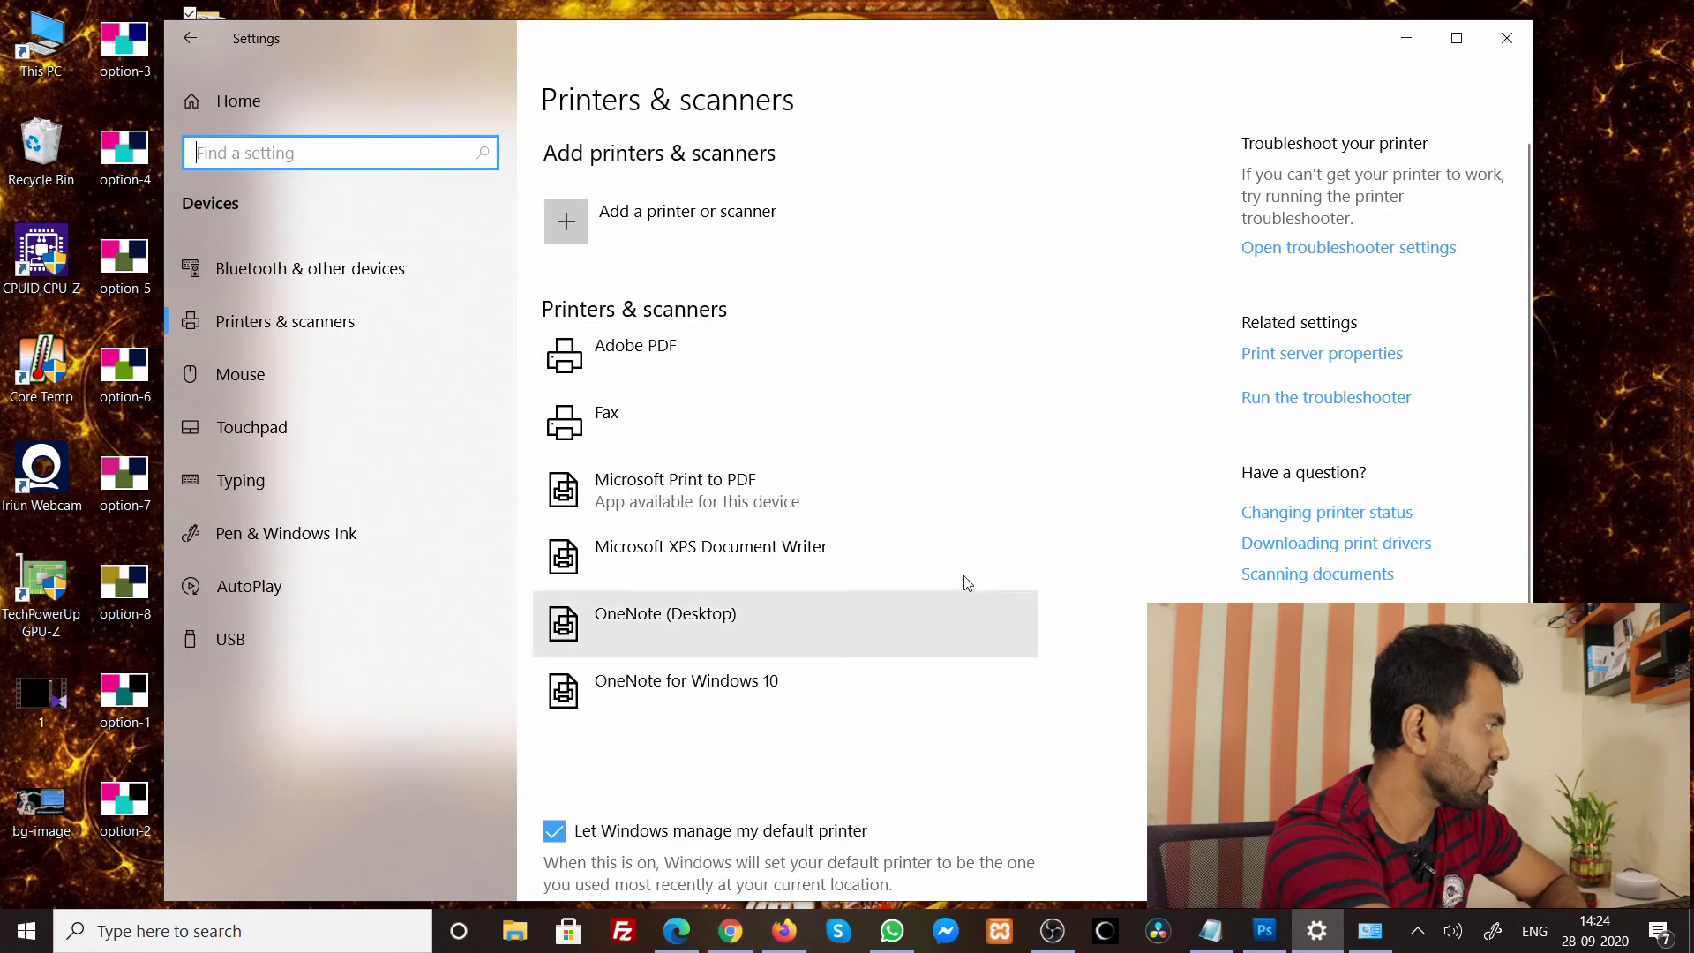
click(329, 325)
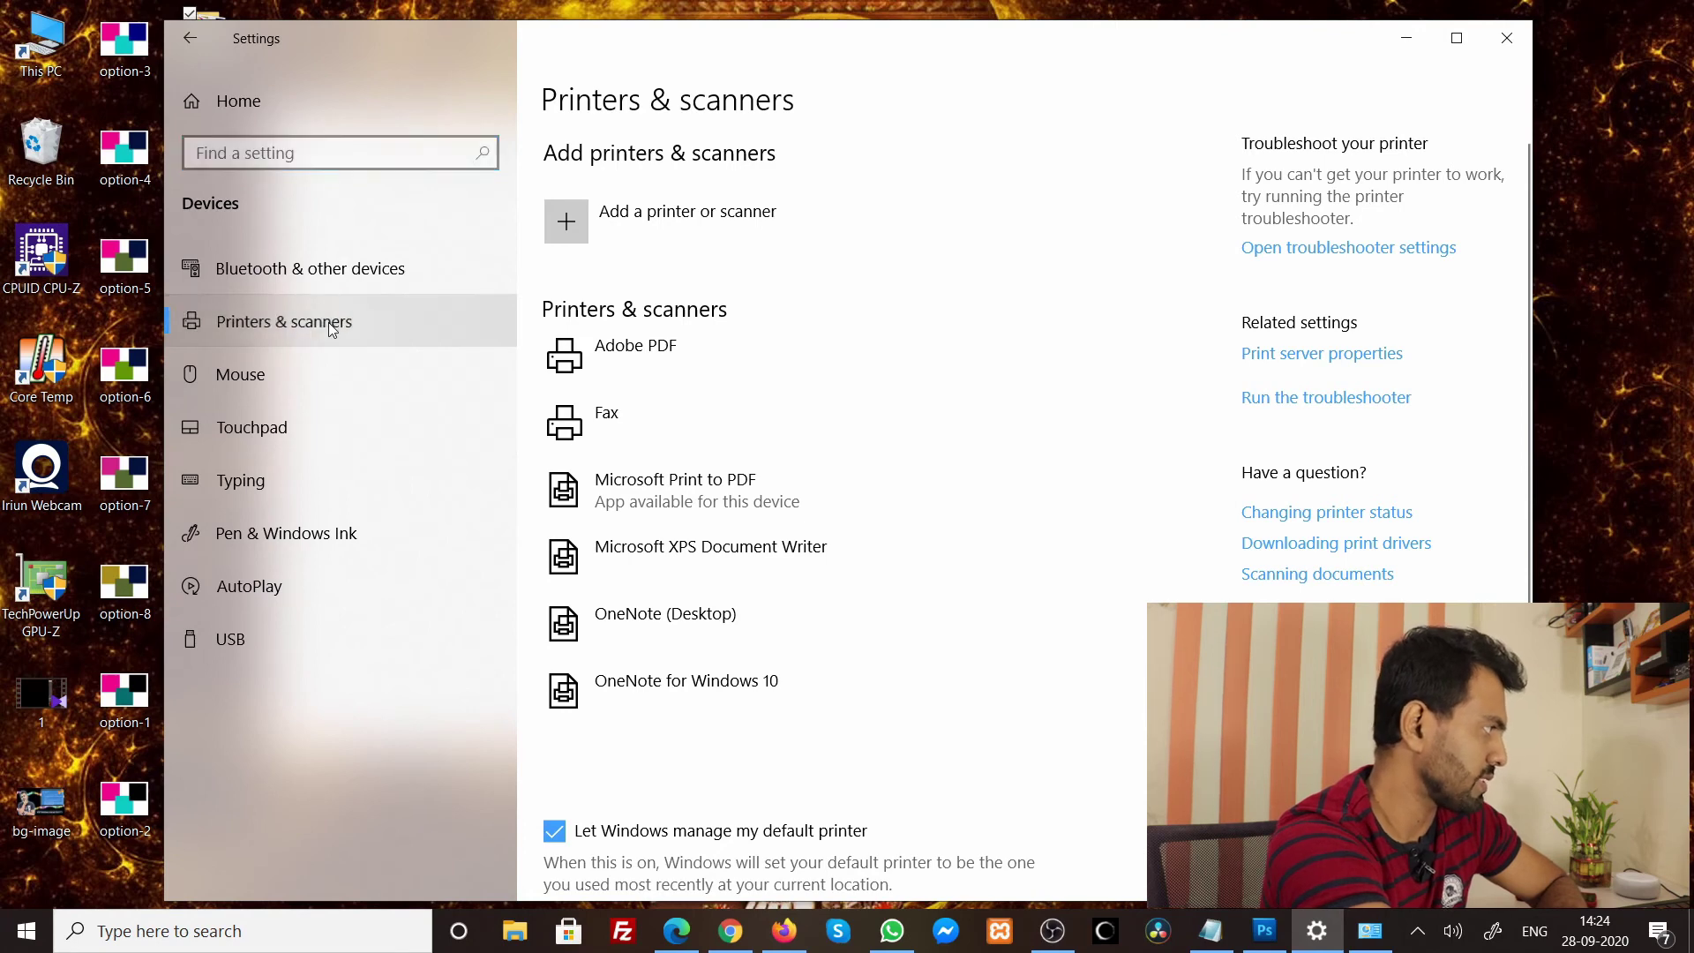
click(581, 223)
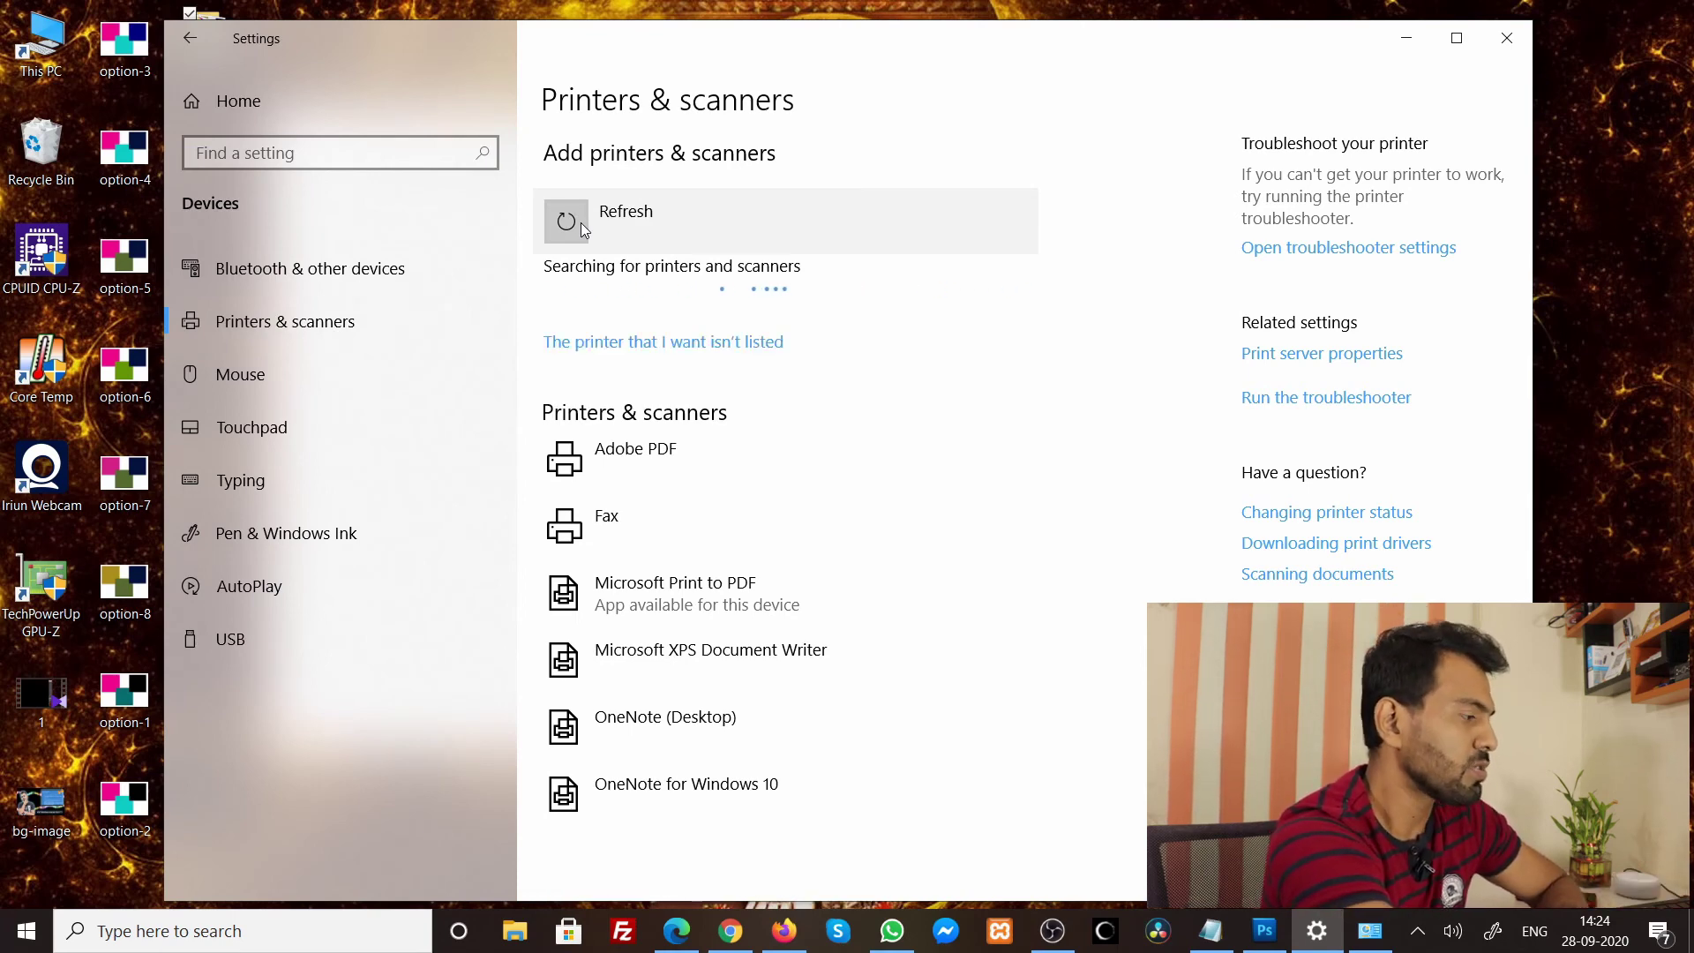
click(1516, 36)
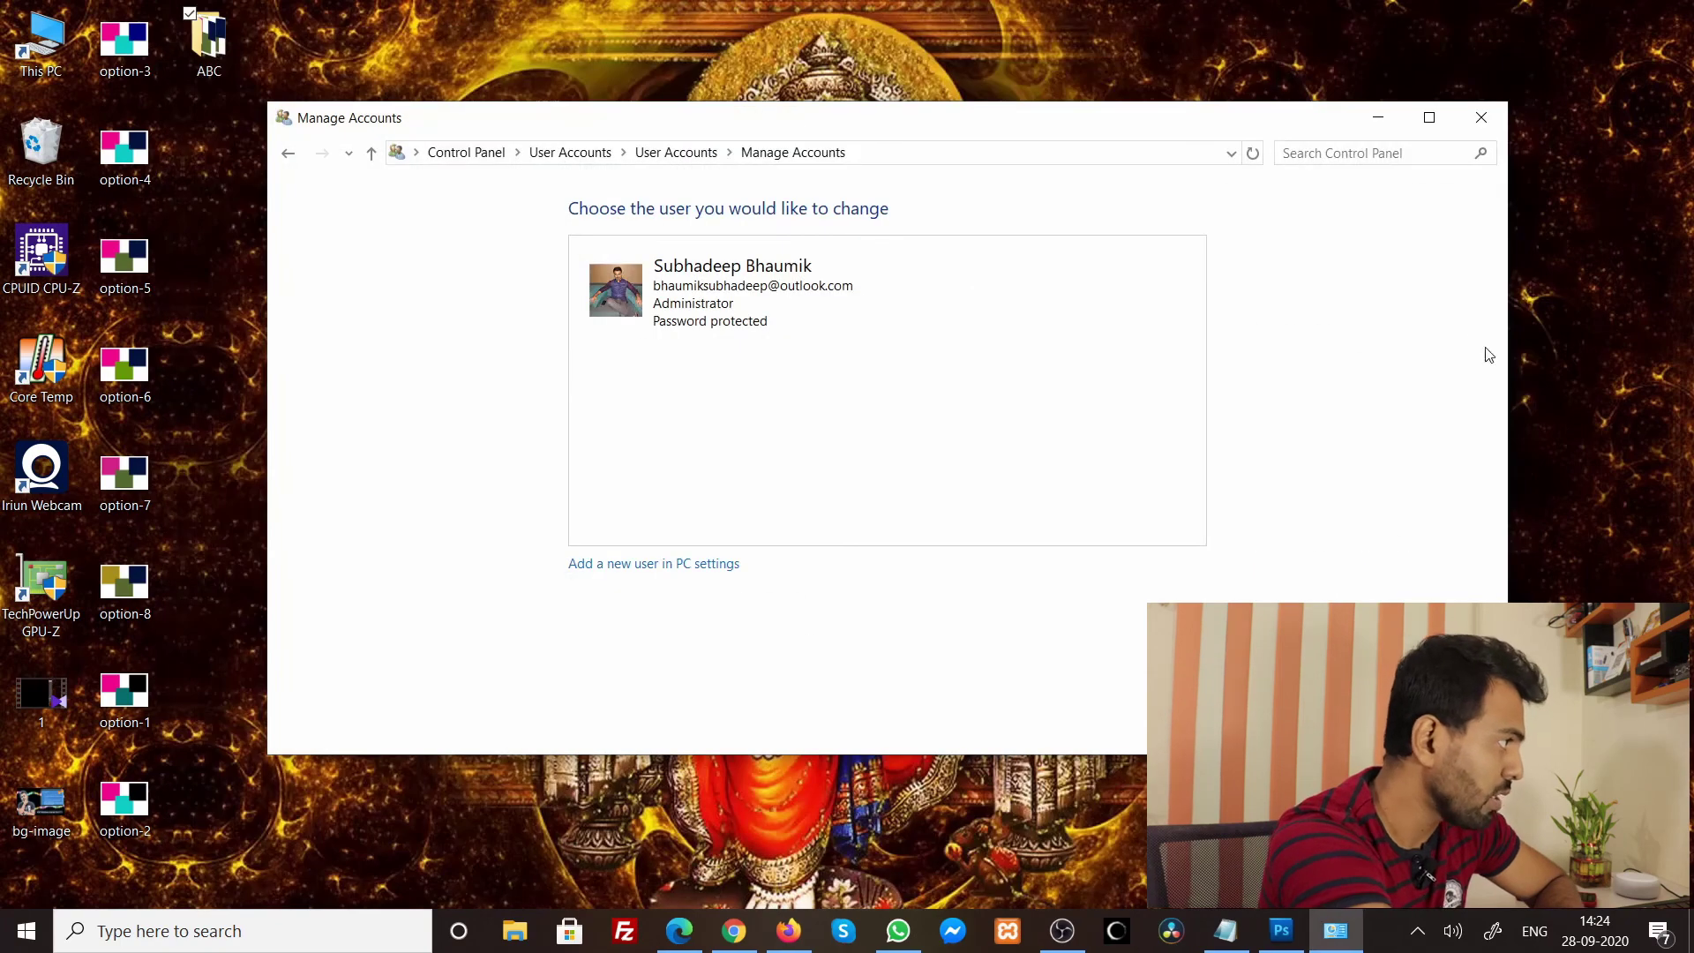